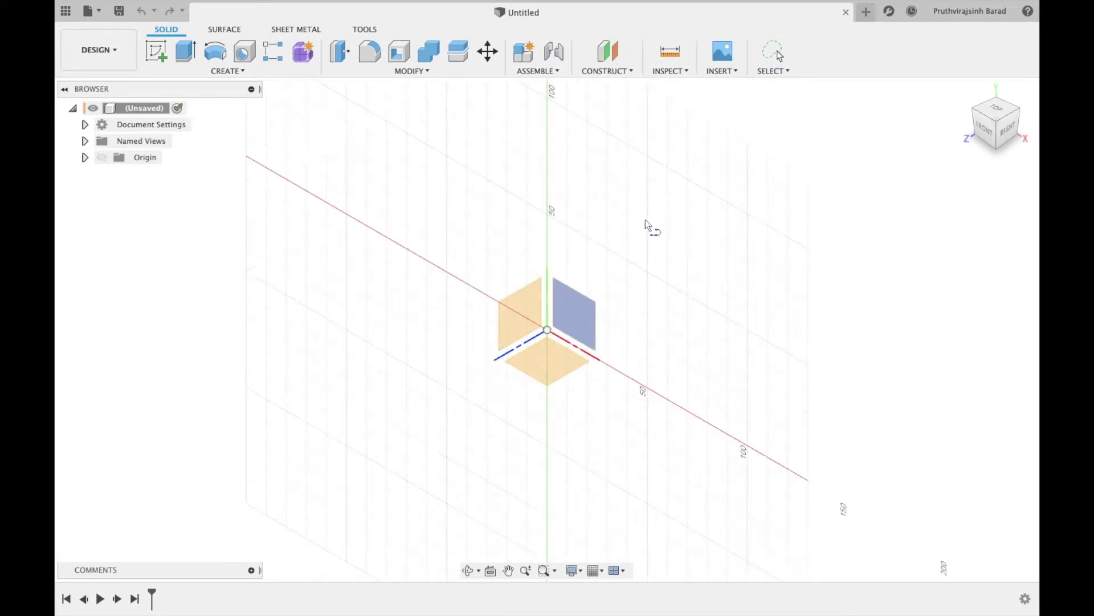
Step: Switch to the top view and begin a new sketch on the XY plane
{"action": "left_click", "coordinate": [1003, 112]}
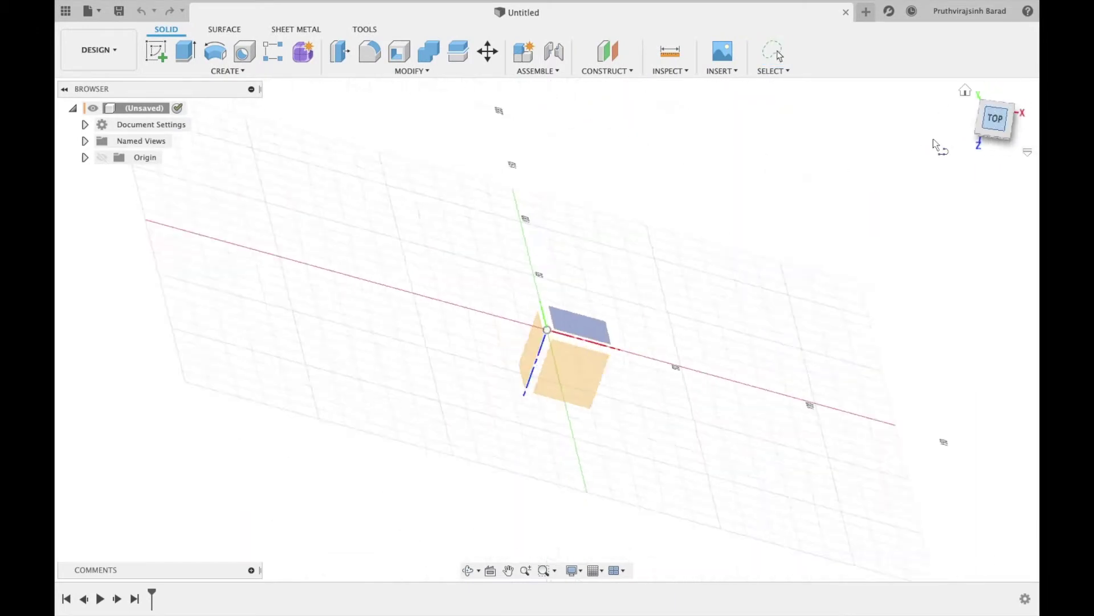
{"action": "left_click", "coordinate": [394, 371]}
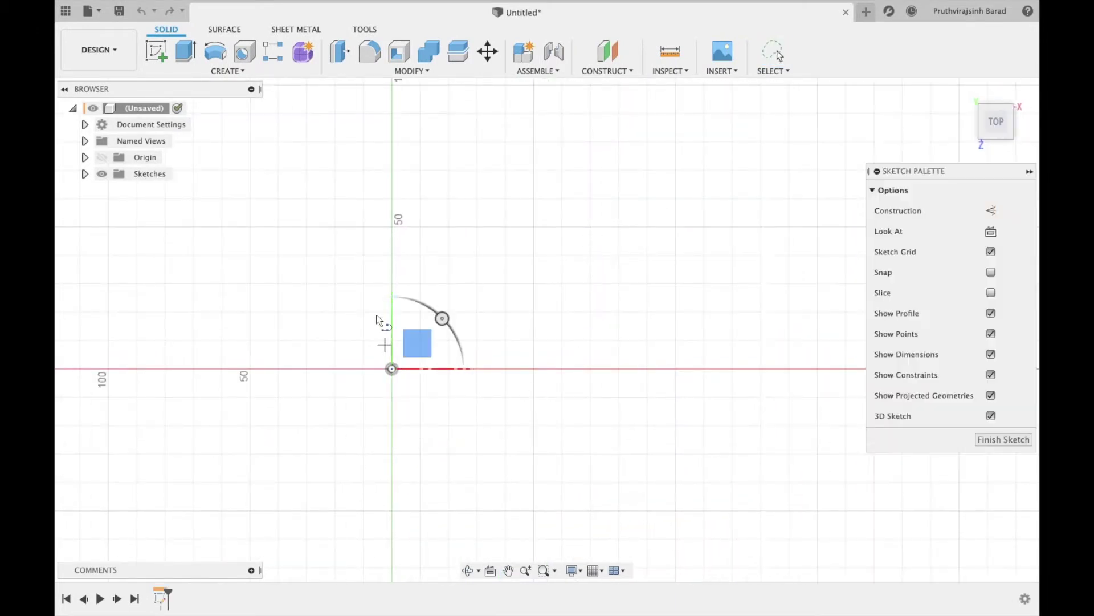
Step: Draw a vertical line from the origin and dimension it to 65 mm
{"action": "key", "text": "l"}
{"action": "left_click", "coordinate": [392, 368]}
{"action": "type", "text": "5"}
{"action": "key", "text": "Return"}
{"action": "key", "text": "Escape"}
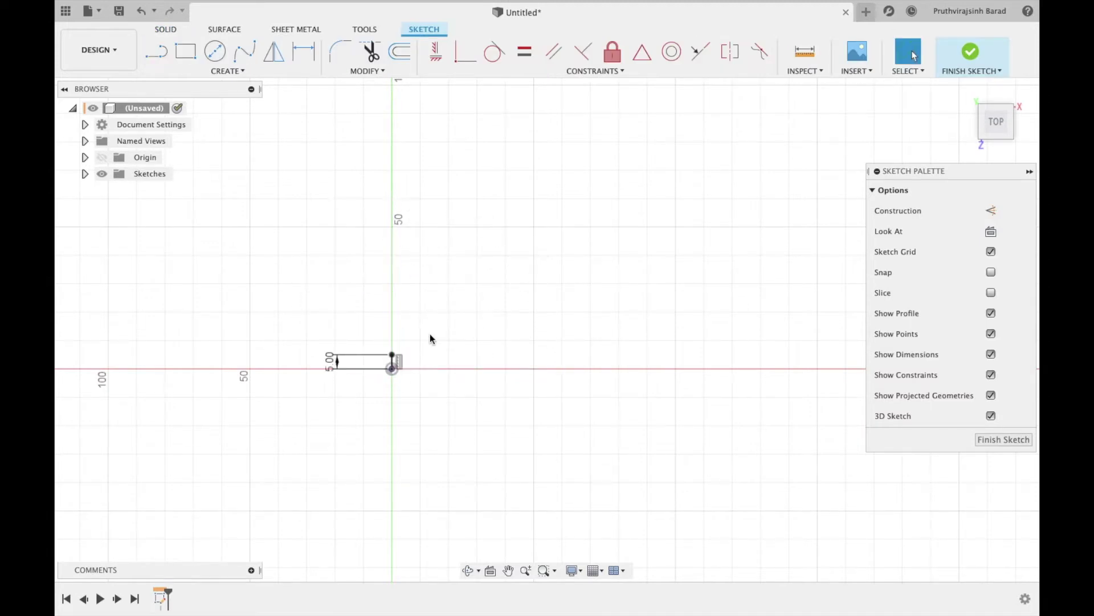
{"action": "double_click", "coordinate": [328, 364]}
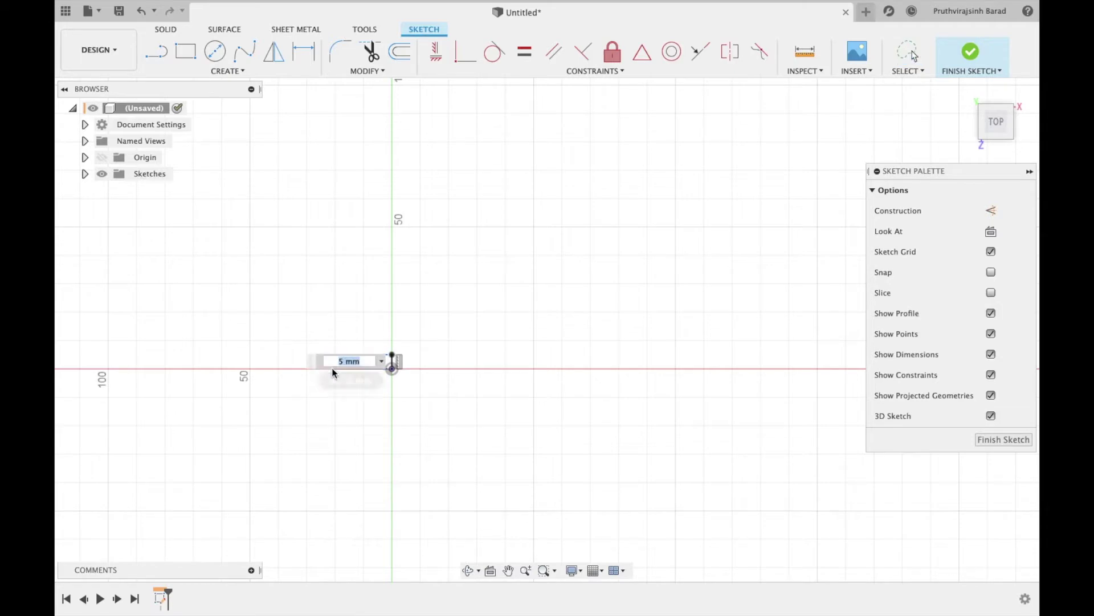
{"action": "type", "text": "65"}
{"action": "key", "text": "Return"}
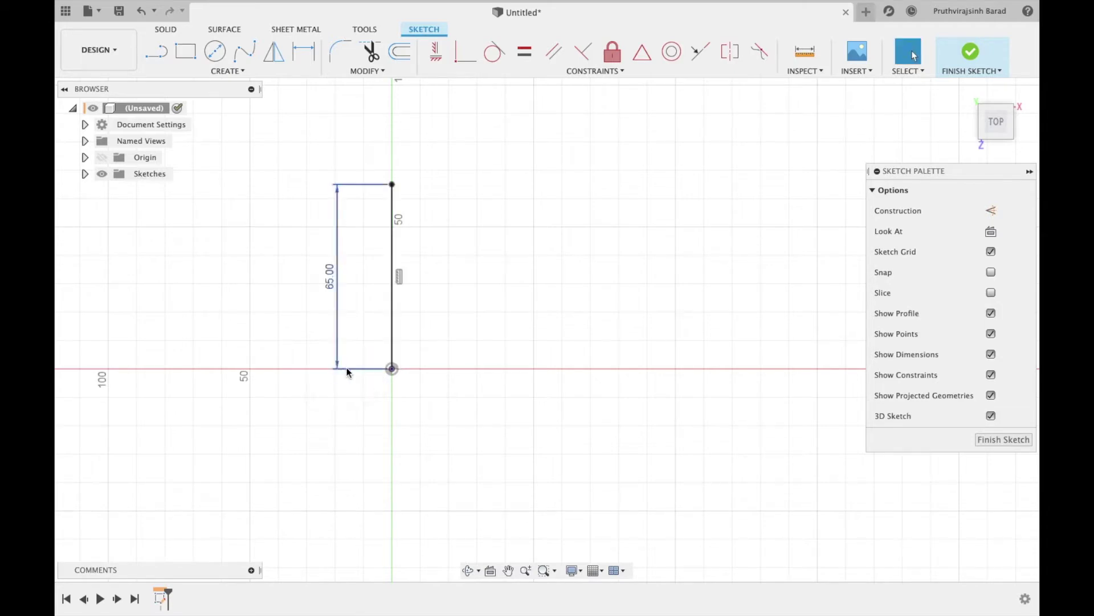
Step: Add 50 mm horizontal lines at the bottom and top of the upright
{"action": "key", "text": "l"}
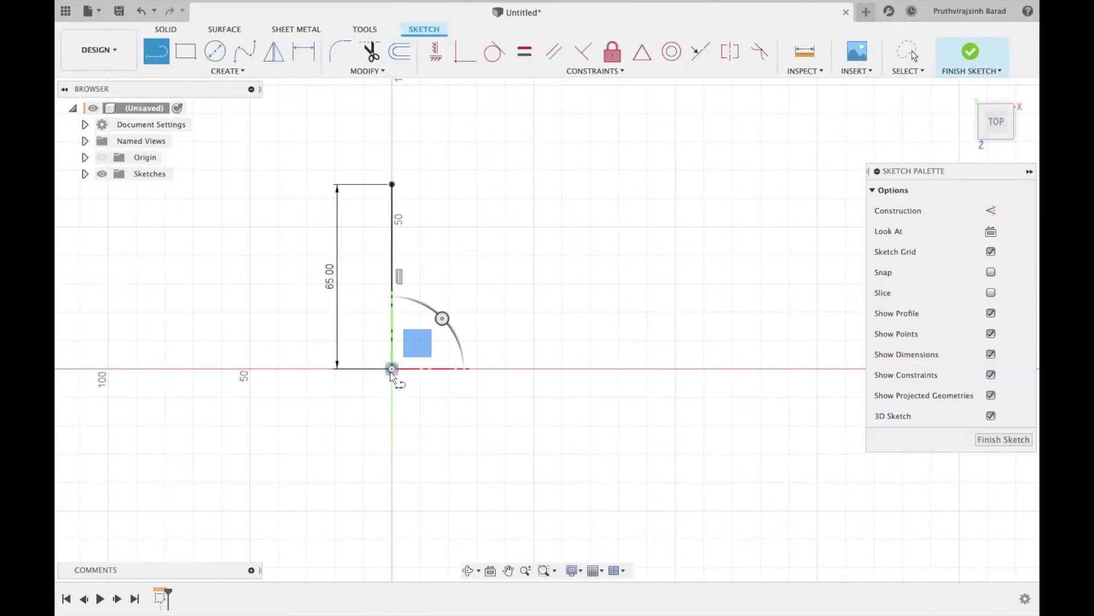
{"action": "left_click", "coordinate": [392, 368]}
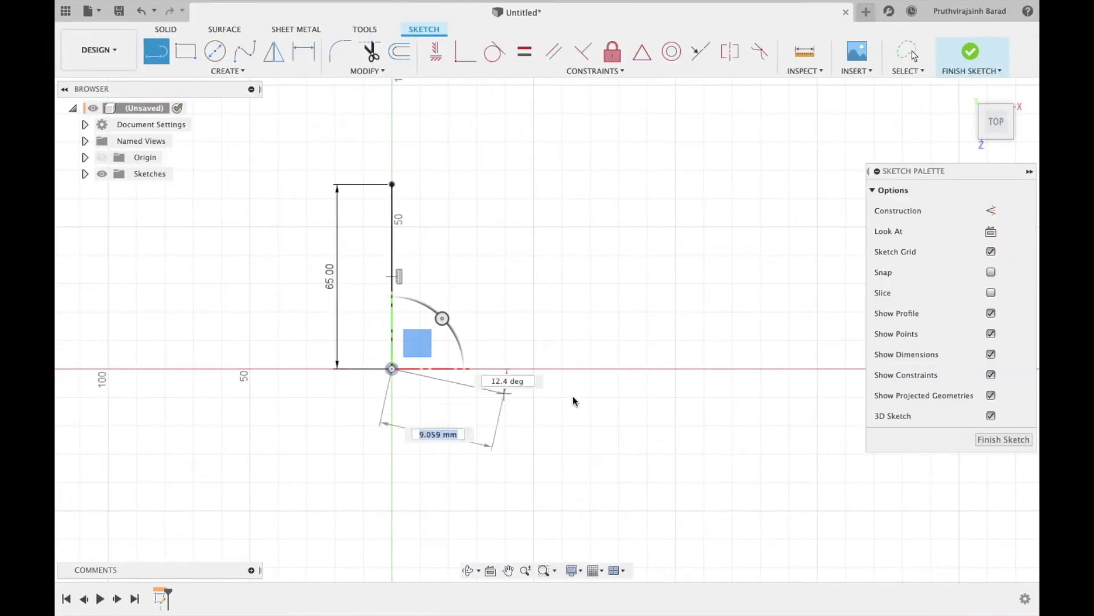
{"action": "type", "text": "50"}
{"action": "key", "text": "Return"}
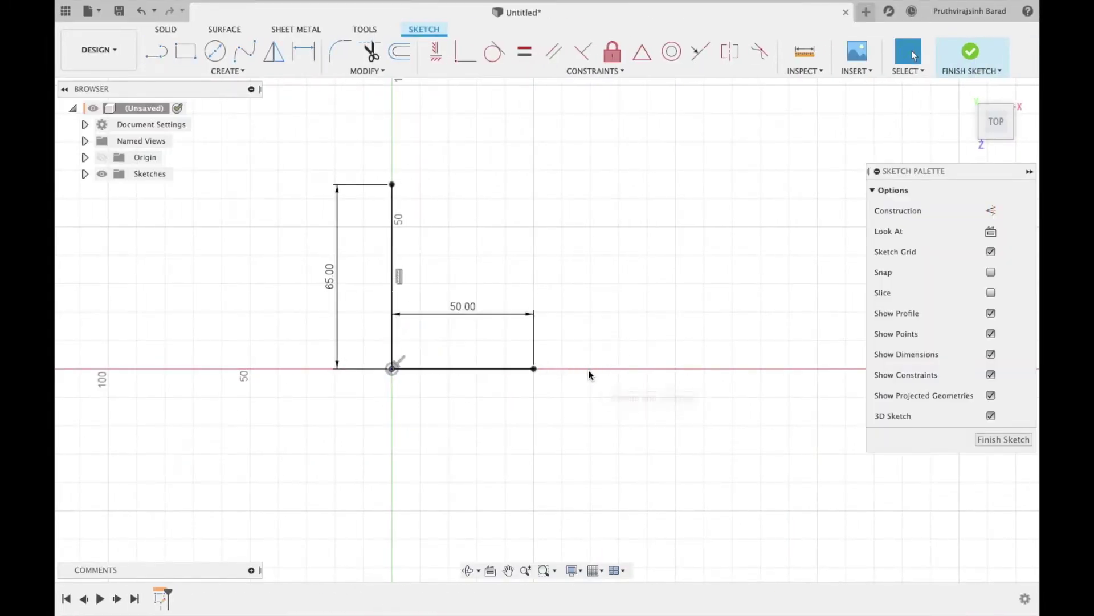
{"action": "key", "text": "l"}
{"action": "key", "text": "Return"}
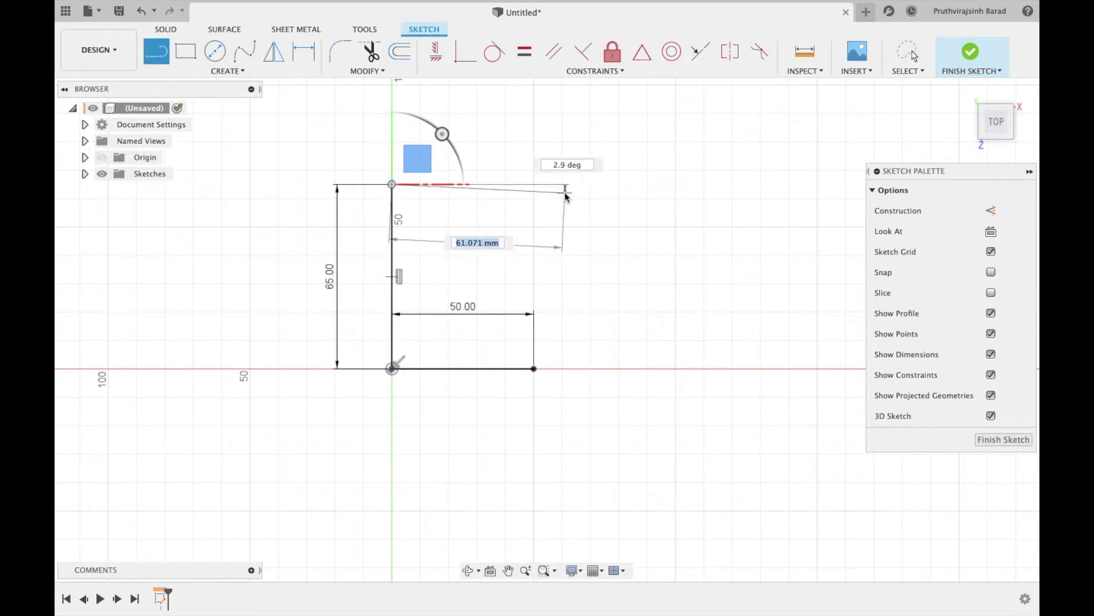
{"action": "type", "text": "50"}
{"action": "key", "text": "Return"}
{"action": "key", "text": "Escape"}
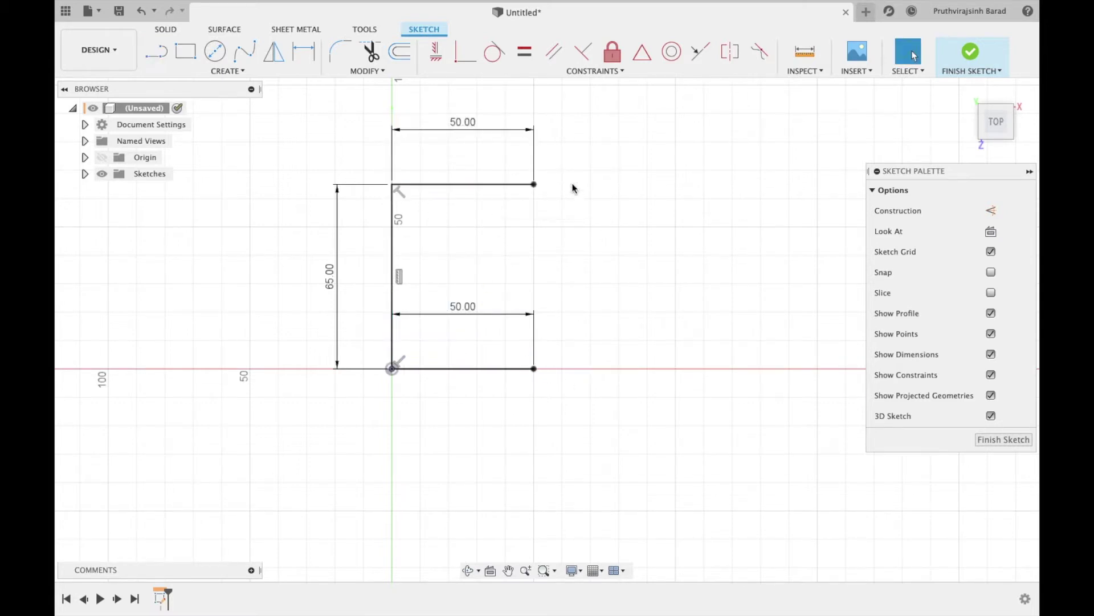
Step: Draw a 100 mm horizontal centre line from the upright's midpoint
{"action": "key", "text": "l"}
{"action": "left_click", "coordinate": [392, 276]}
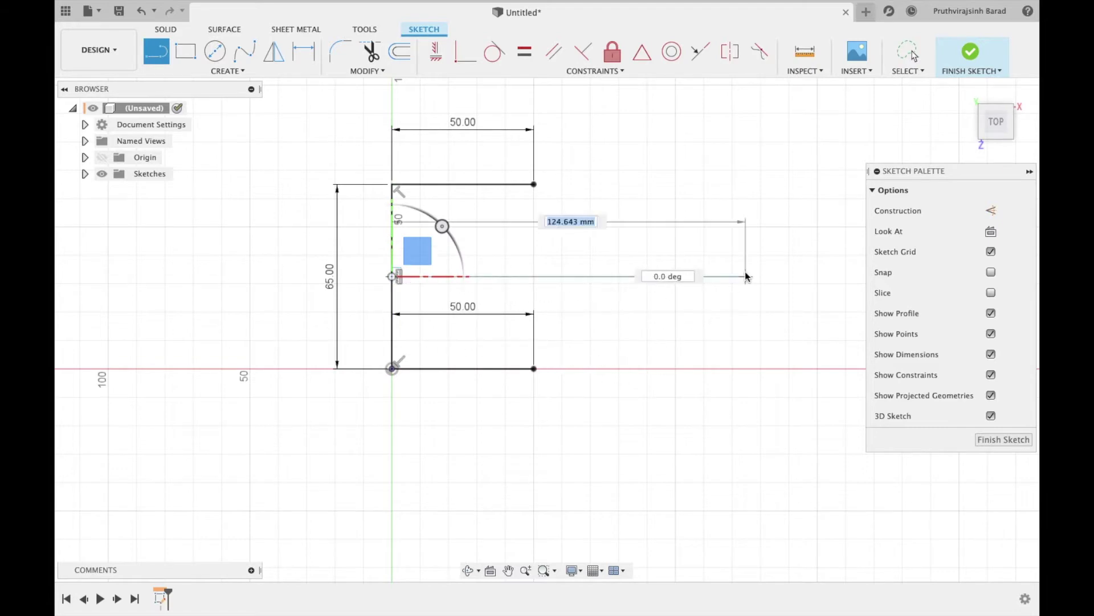
{"action": "type", "text": "100"}
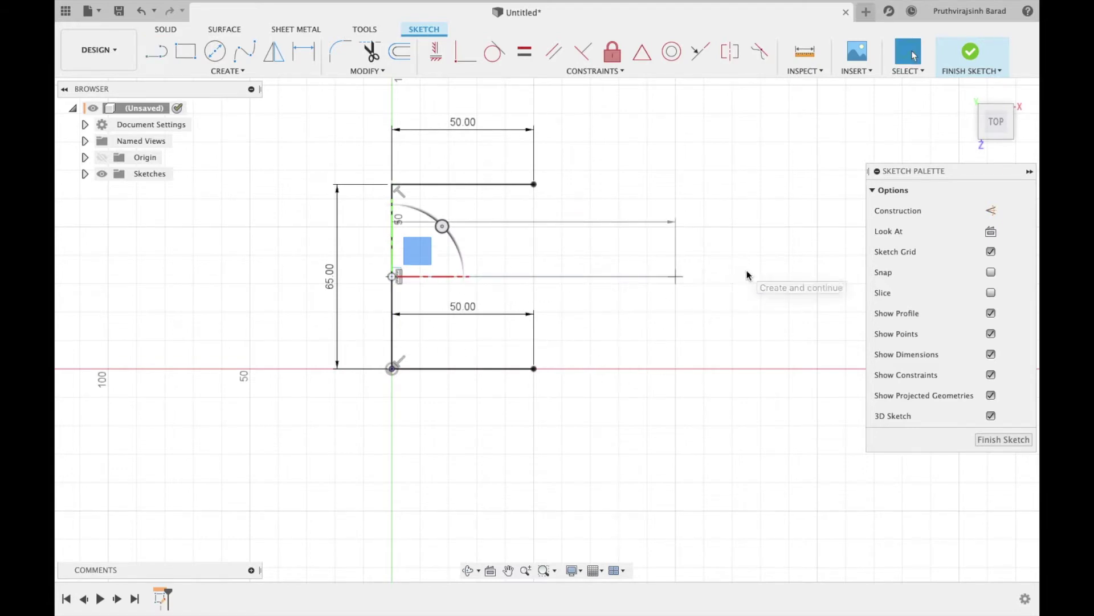
{"action": "key", "text": "Return"}
{"action": "key", "text": "Escape"}
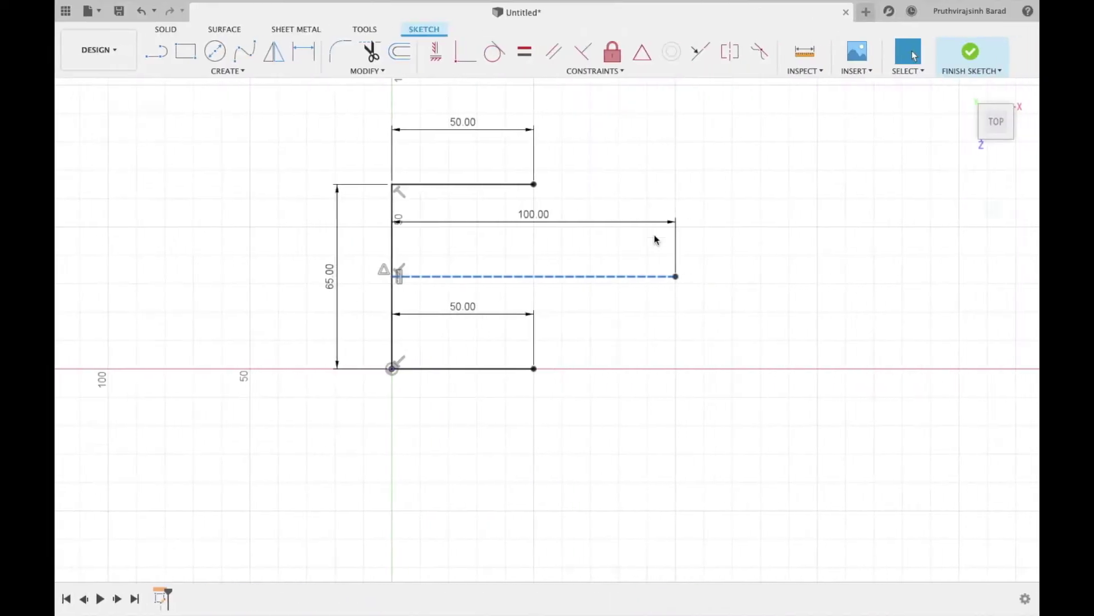
Step: Place a 50 mm diameter circle at the end of the 100 mm line
{"action": "key", "text": "c"}
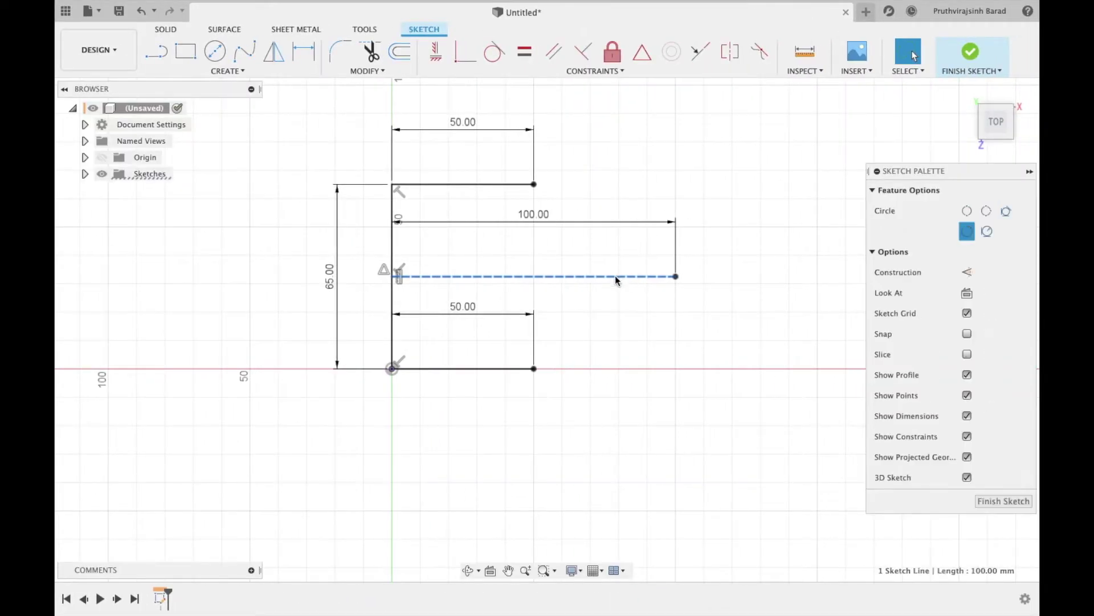
{"action": "left_click", "coordinate": [675, 277]}
{"action": "type", "text": "50"}
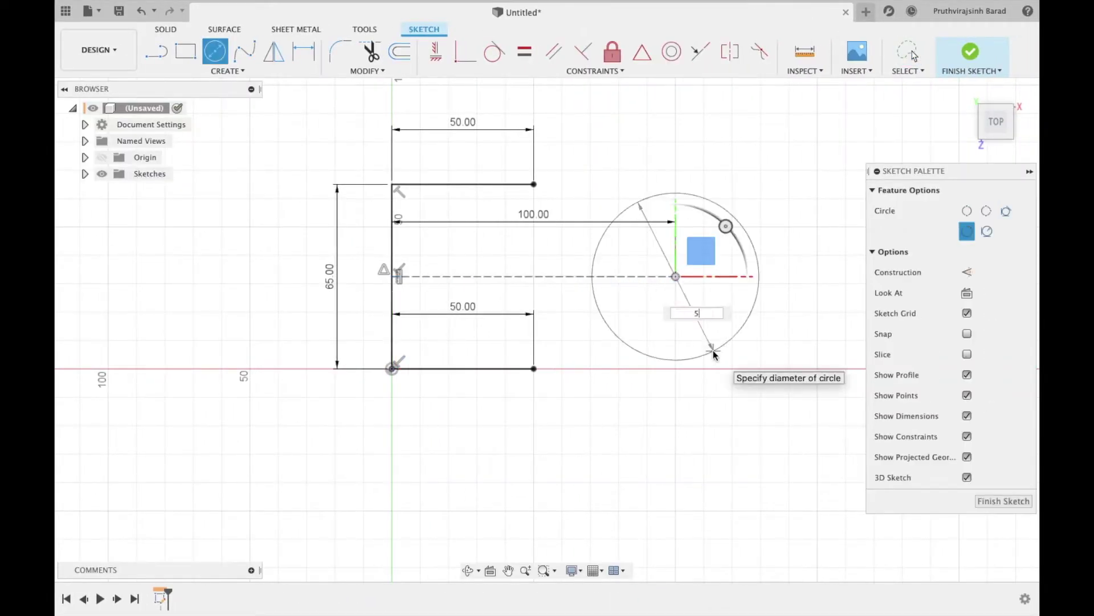
{"action": "key", "text": "Return"}
{"action": "key", "text": "Escape"}
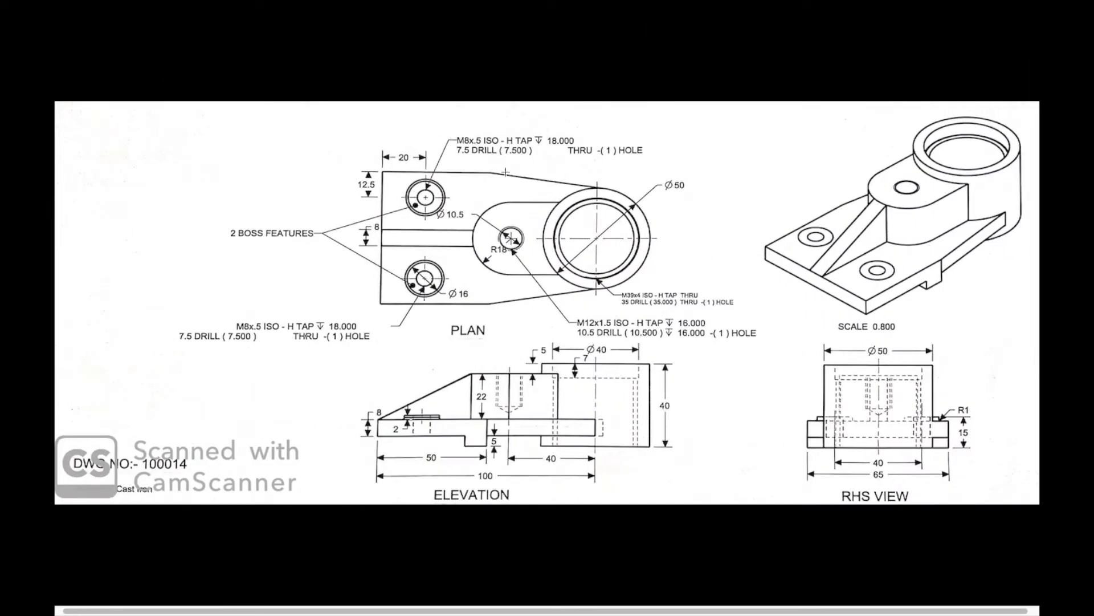
Step: Connect both 50 mm line ends to the circle's top and bottom with lines
{"action": "key", "text": "l"}
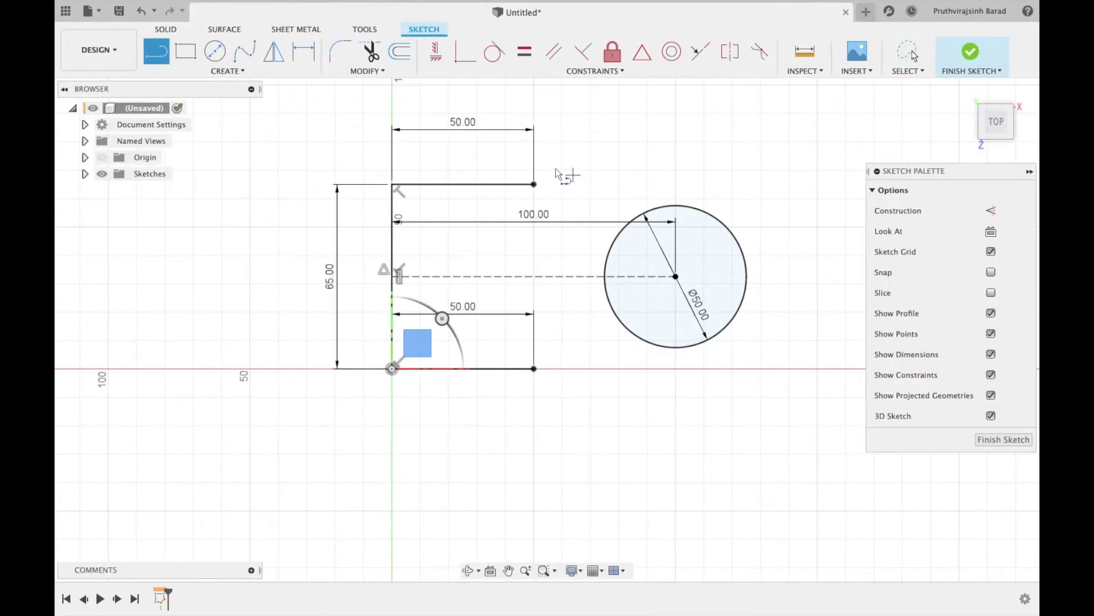
{"action": "left_click", "coordinate": [533, 185]}
{"action": "left_click", "coordinate": [685, 205]}
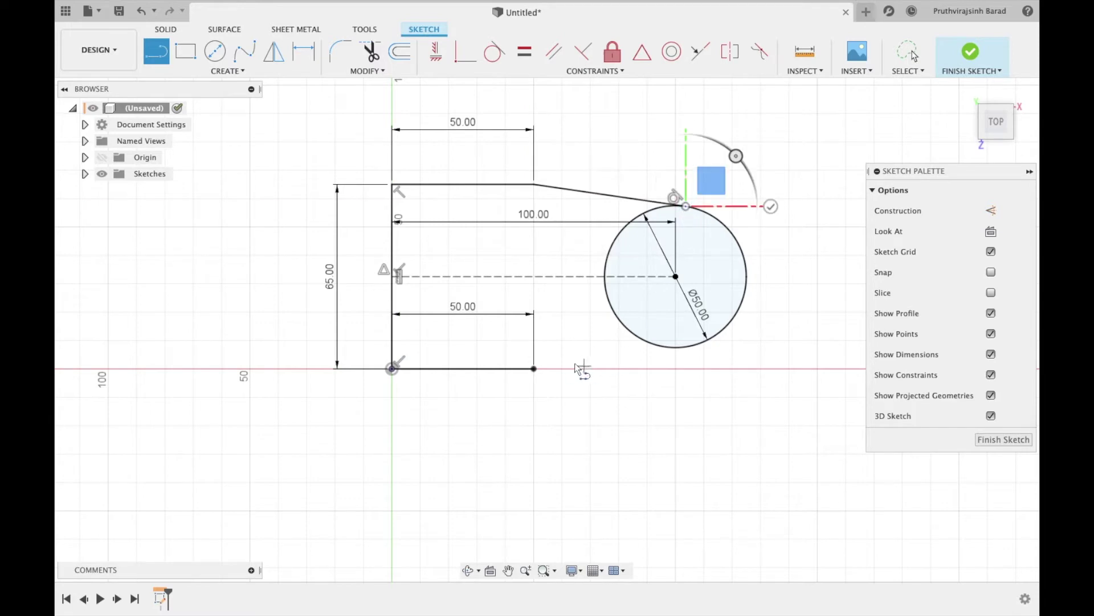
{"action": "left_click", "coordinate": [534, 369]}
{"action": "left_click", "coordinate": [685, 346]}
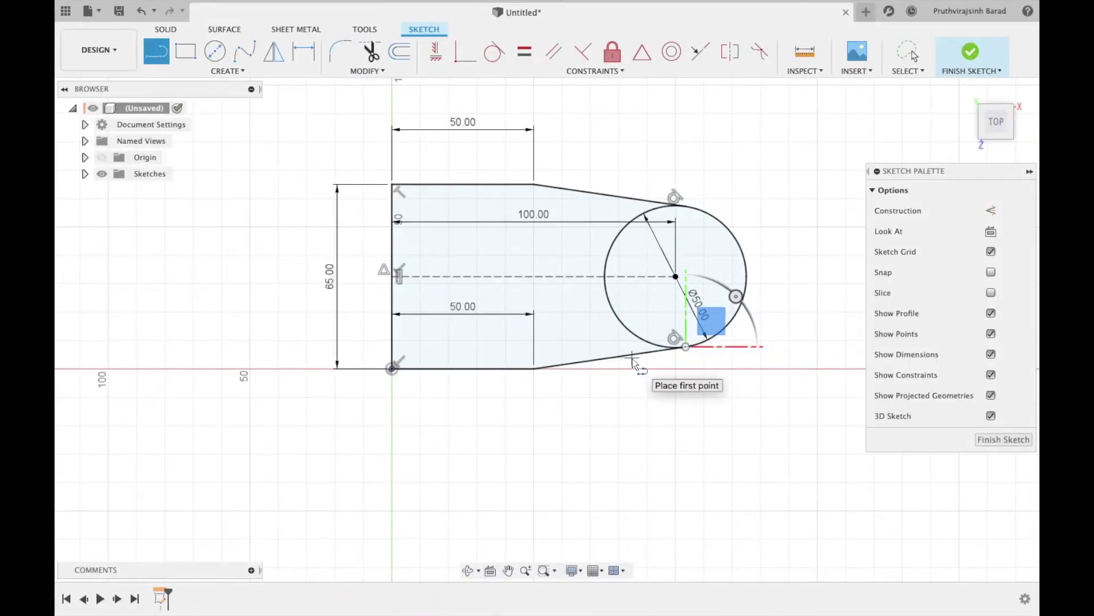
{"action": "key", "text": "ctrl+z"}
{"action": "key", "text": "ctrl+z"}
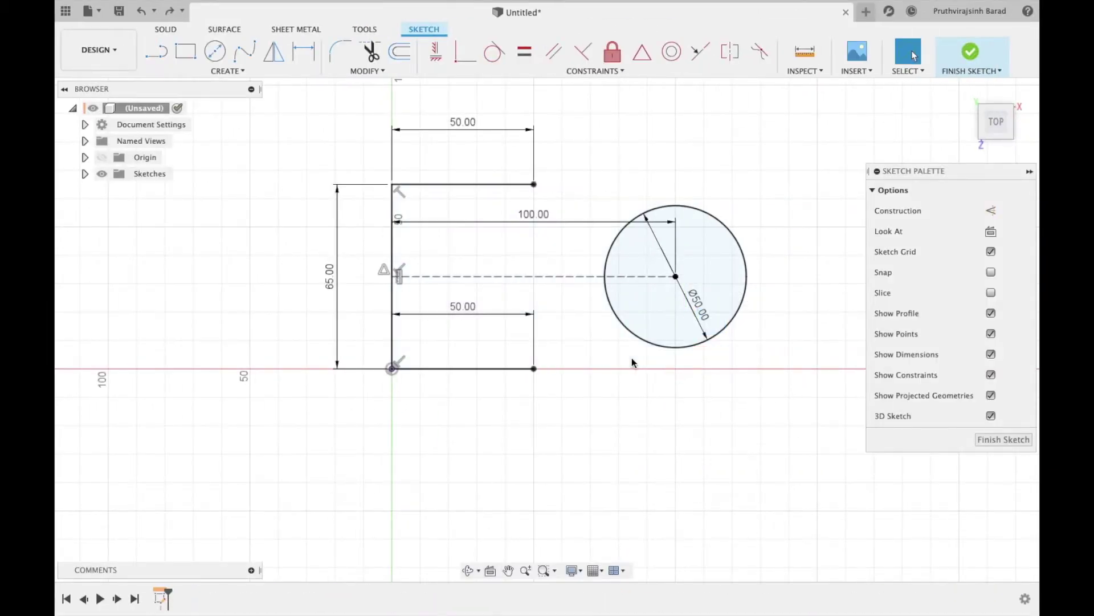
{"action": "key", "text": "l"}
{"action": "left_click", "coordinate": [534, 185]}
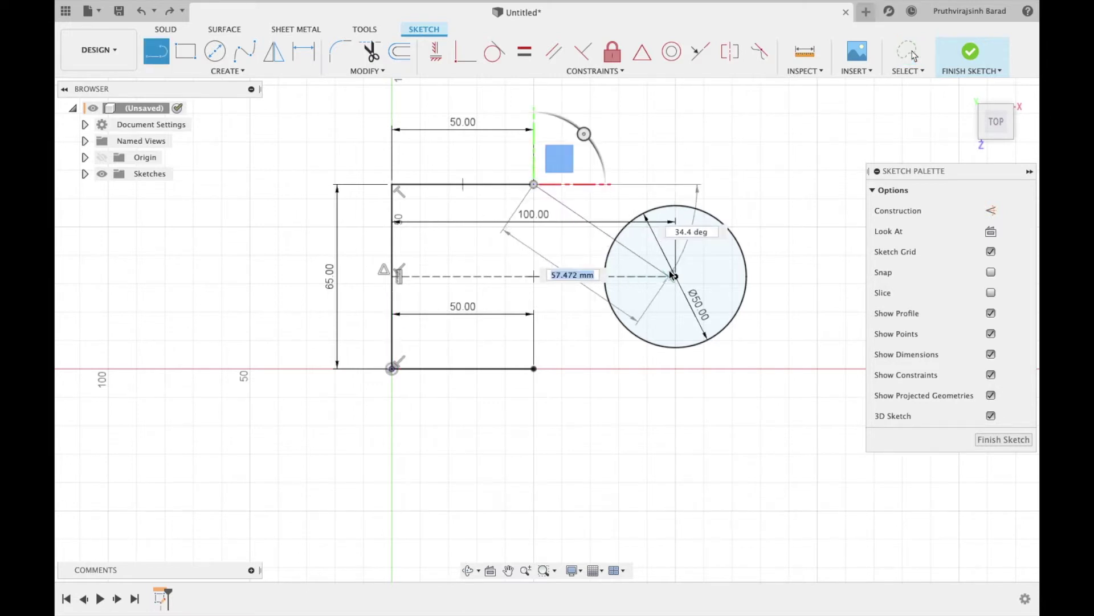
{"action": "left_click", "coordinate": [676, 206]}
{"action": "left_click", "coordinate": [534, 369]}
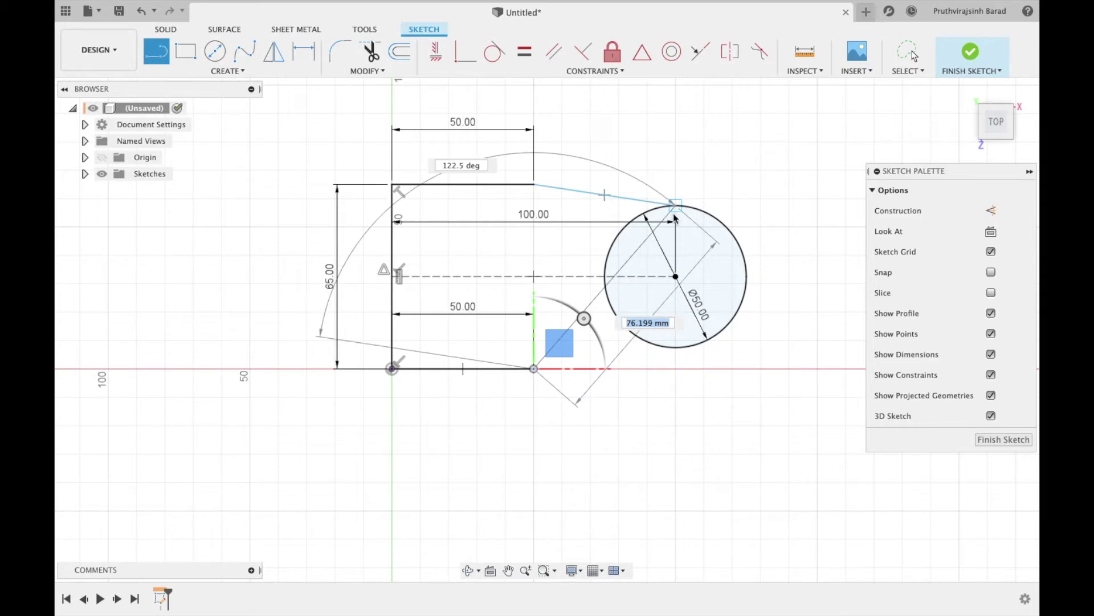
{"action": "left_click", "coordinate": [674, 349]}
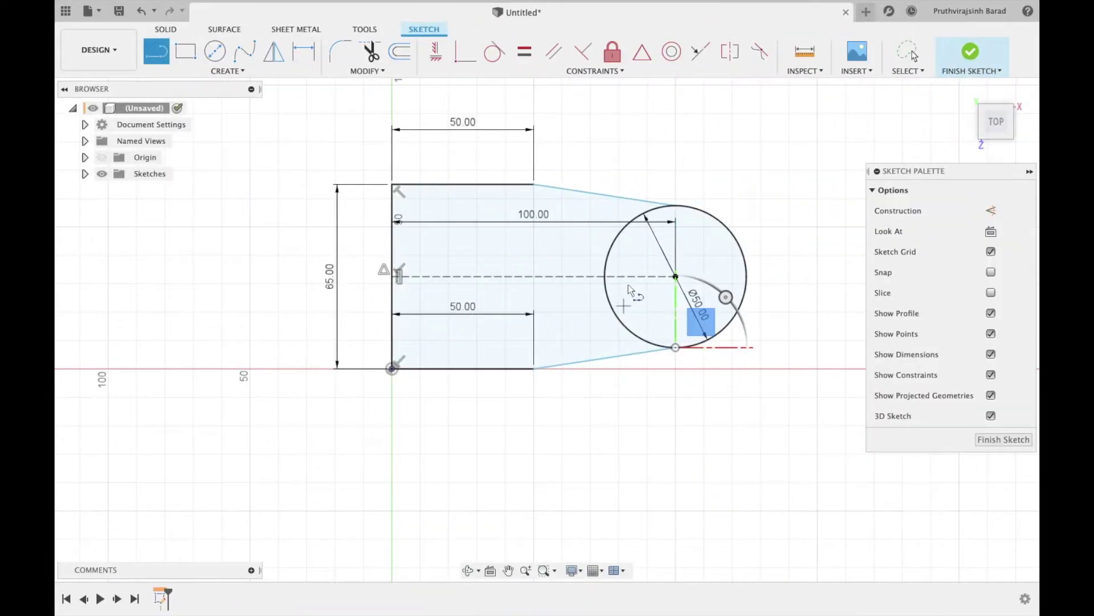
Step: Draw a 40 mm construction line from the circle's centre along the centre line
{"action": "left_click", "coordinate": [674, 278]}
{"action": "type", "text": "40"}
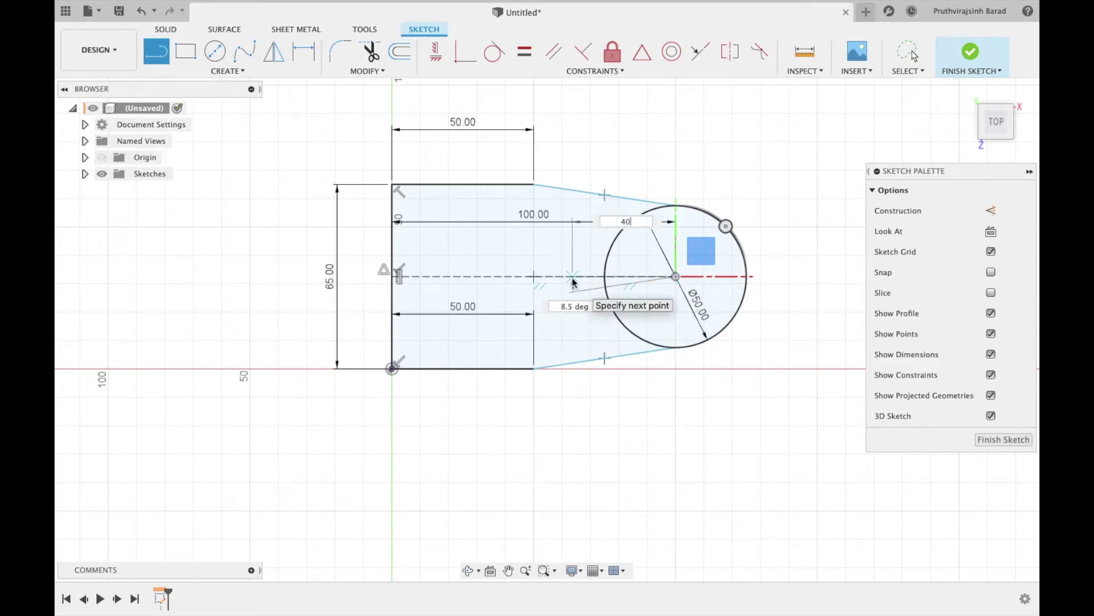
{"action": "key", "text": "Return"}
{"action": "key", "text": "Escape"}
{"action": "left_click", "coordinate": [593, 277]}
{"action": "left_click", "coordinate": [992, 210]}
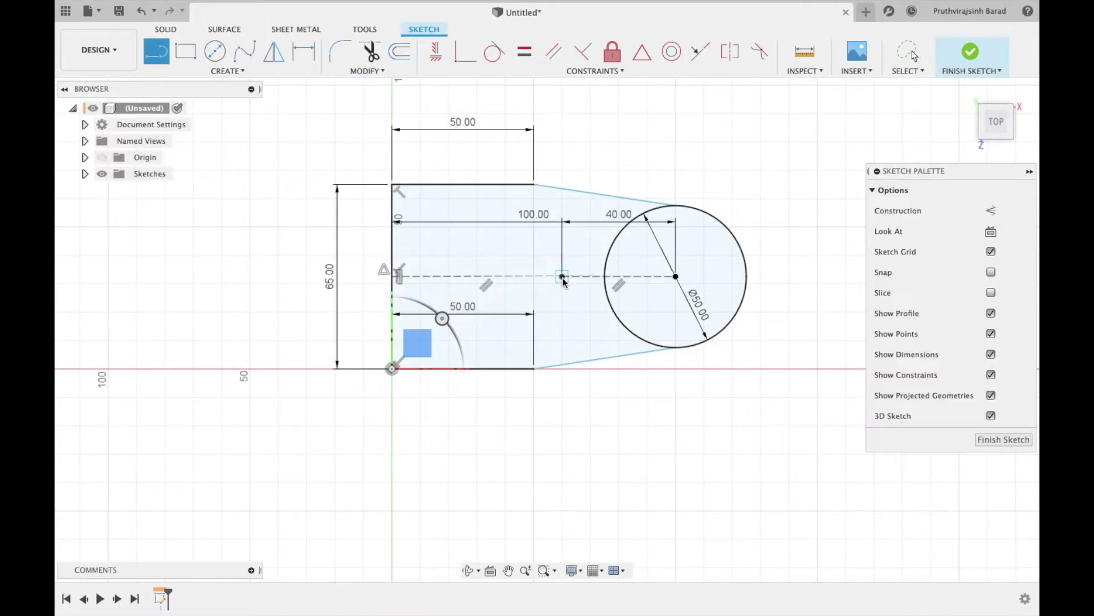
Step: Draw 18 mm vertical lines above and below the 40 mm line's end
{"action": "left_click", "coordinate": [563, 278]}
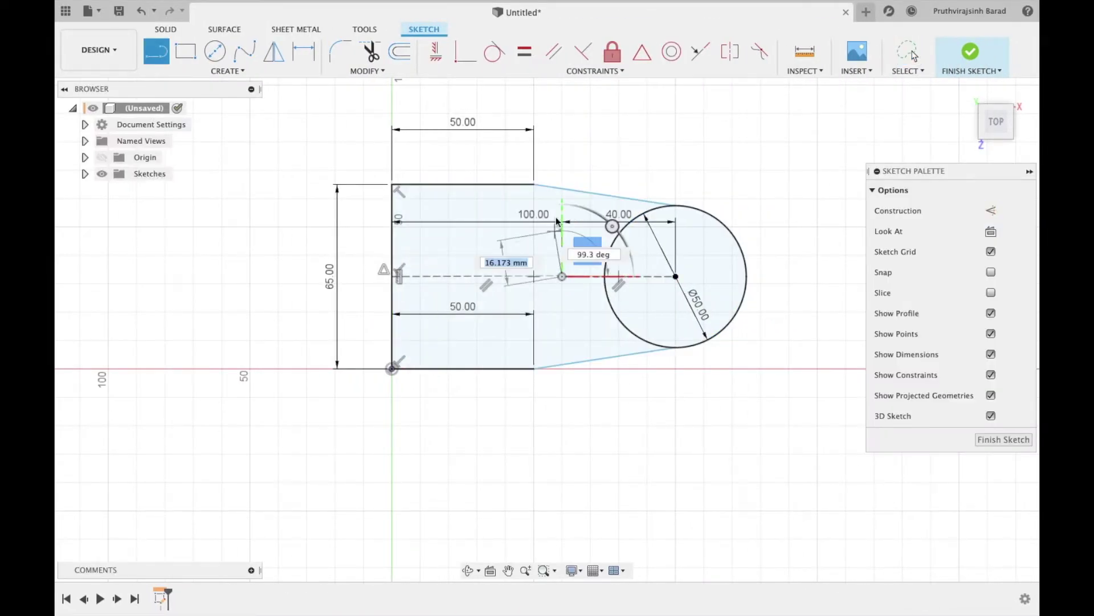
{"action": "type", "text": "18"}
{"action": "key", "text": "Return"}
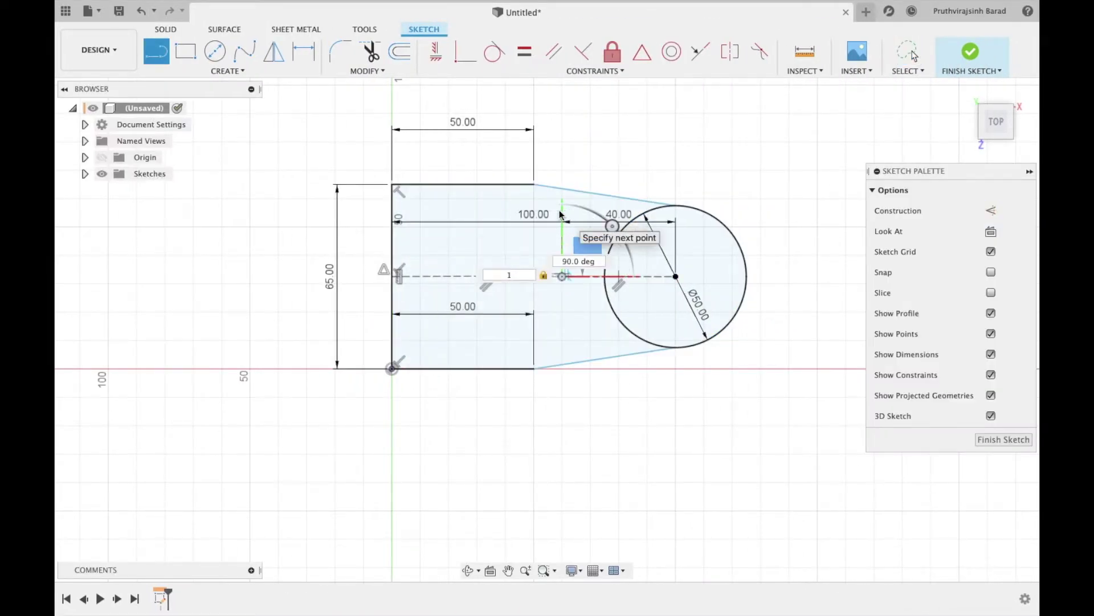
{"action": "key", "text": "Escape"}
{"action": "key", "text": "l"}
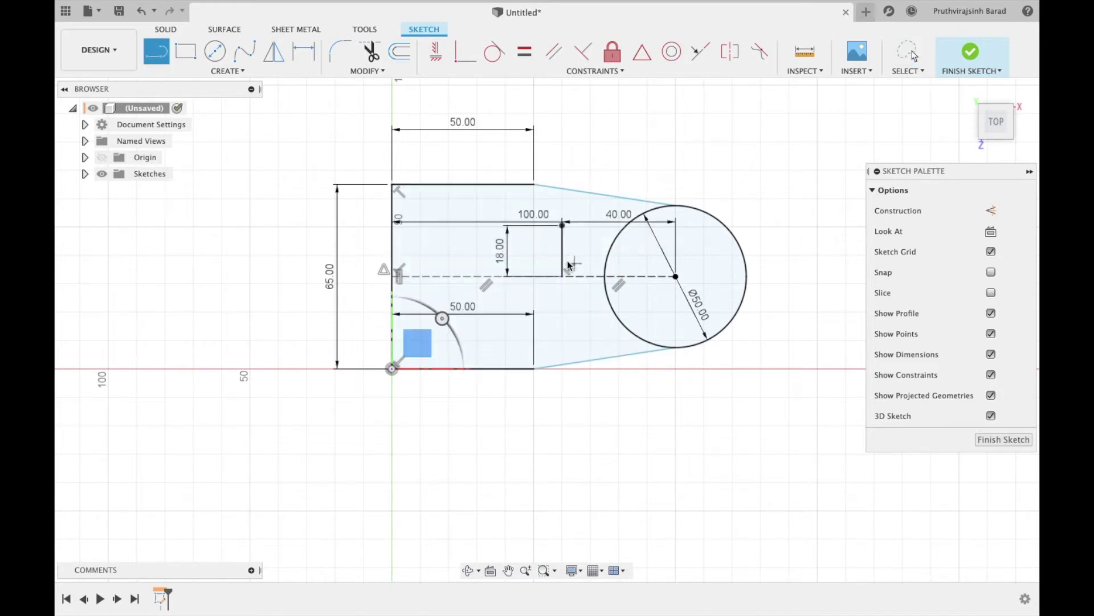
{"action": "left_click", "coordinate": [562, 277]}
{"action": "type", "text": "18"}
{"action": "key", "text": "Tab"}
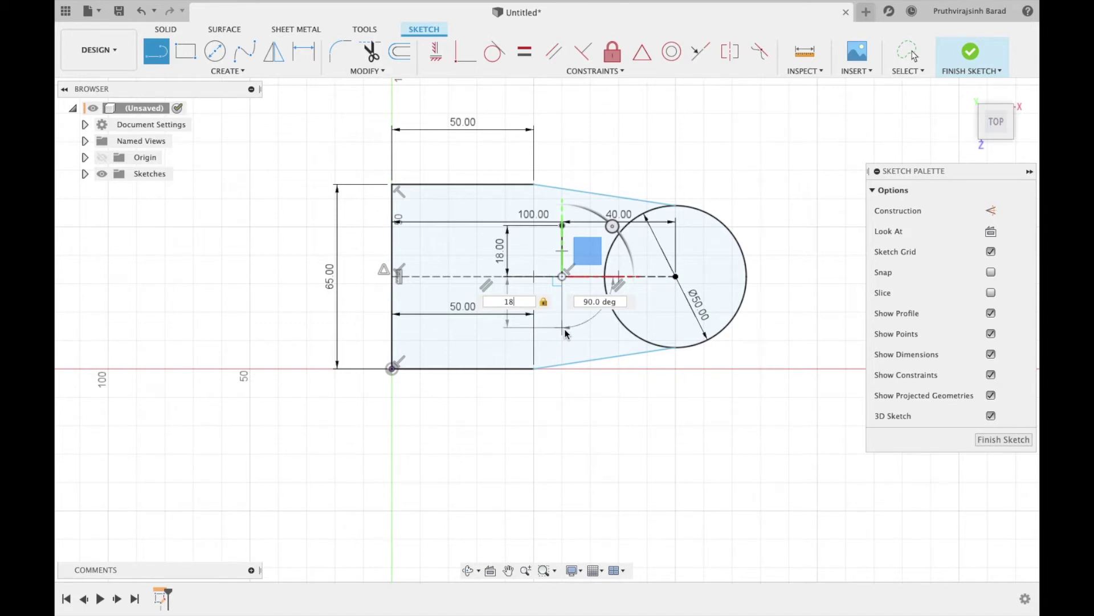
{"action": "key", "text": "Tab"}
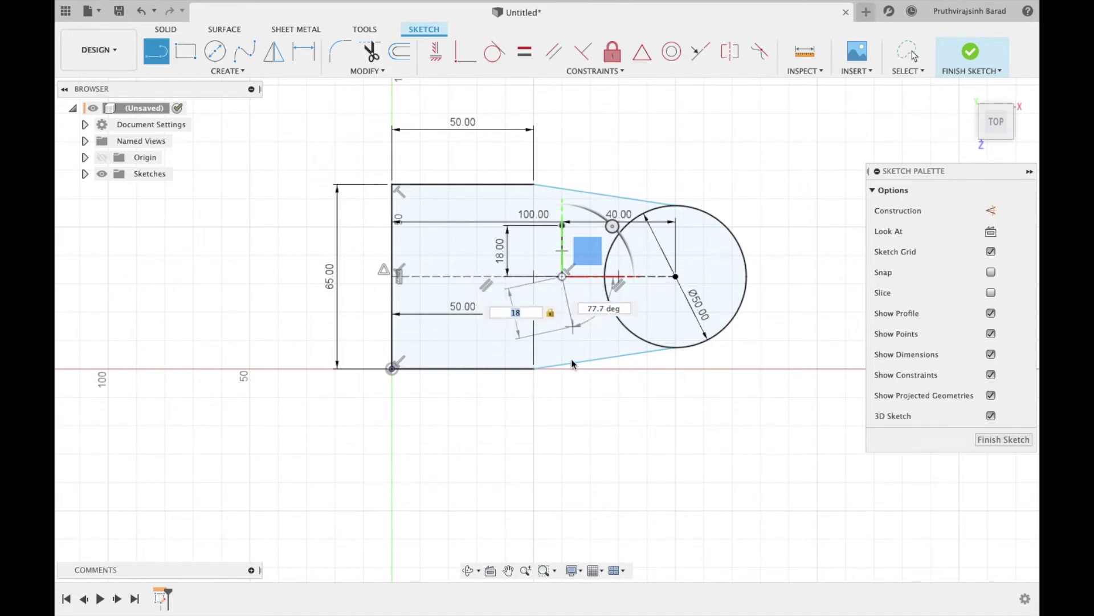
{"action": "type", "text": "18"}
{"action": "key", "text": "Return"}
{"action": "key", "text": "Escape"}
Step: Convert both 18 mm vertical segments to construction lines
{"action": "left_click", "coordinate": [563, 308]}
{"action": "left_click", "coordinate": [564, 260], "text": "shift"}
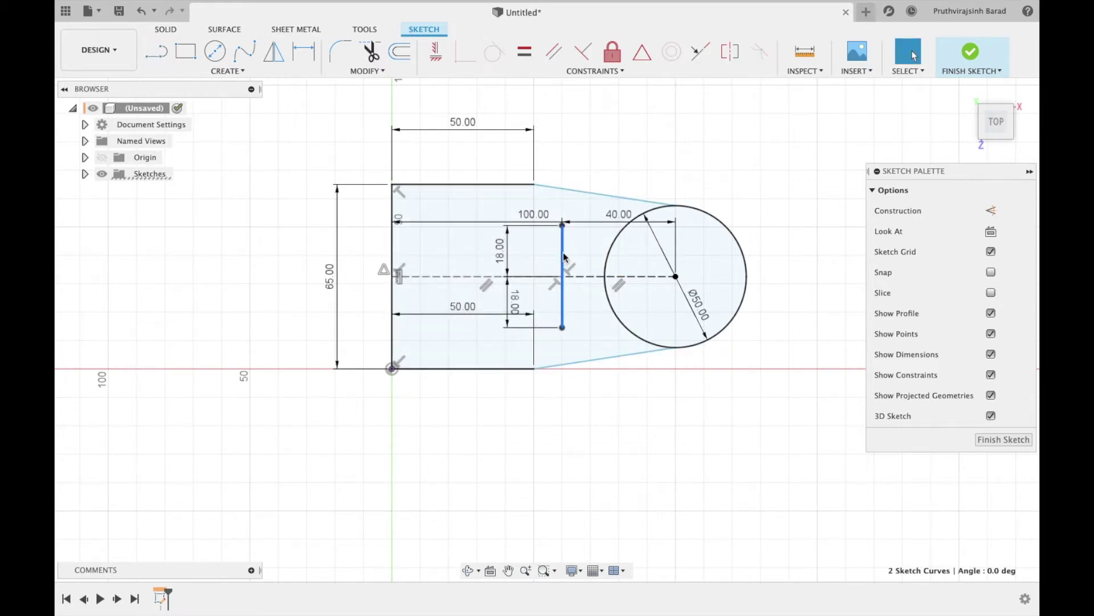
{"action": "left_click", "coordinate": [990, 210]}
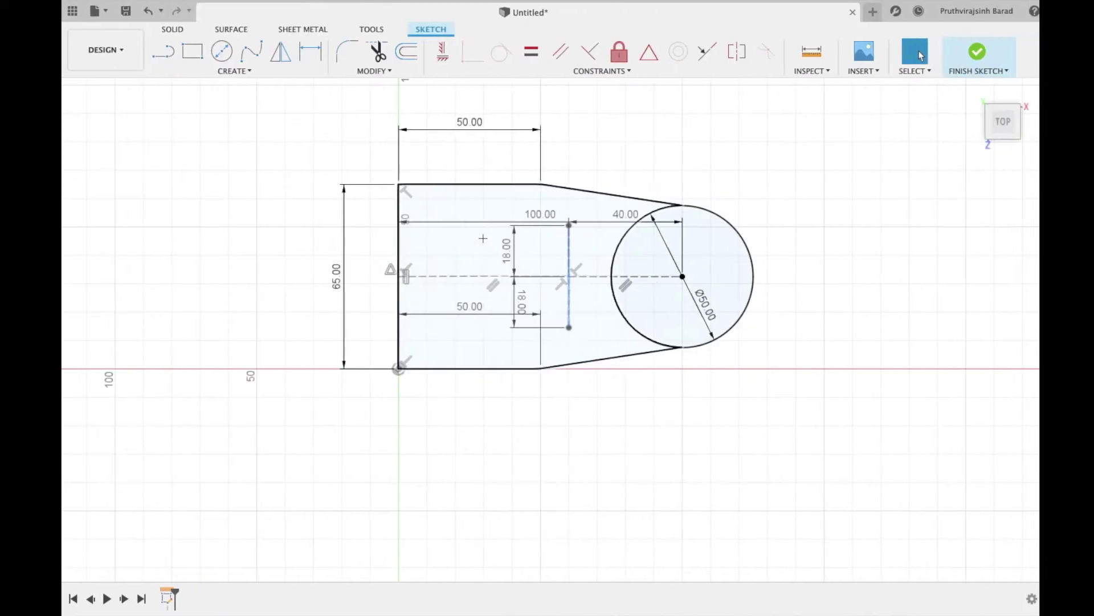
{"action": "left_click", "coordinate": [224, 73]}
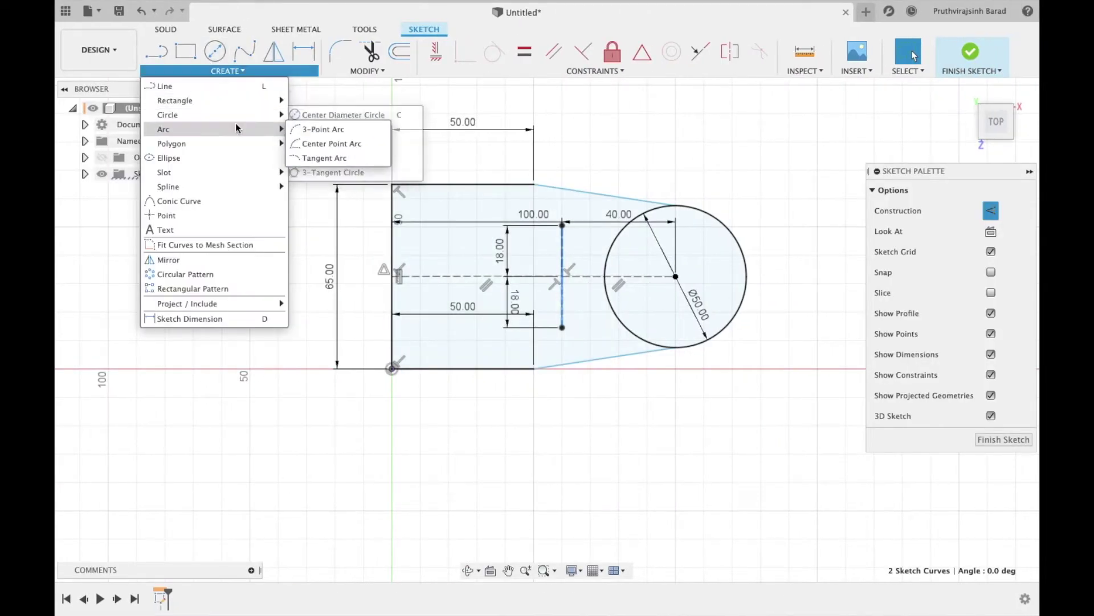
Step: Draw an 18 mm radius semicircle centred on the inner centre point
{"action": "left_click", "coordinate": [319, 141]}
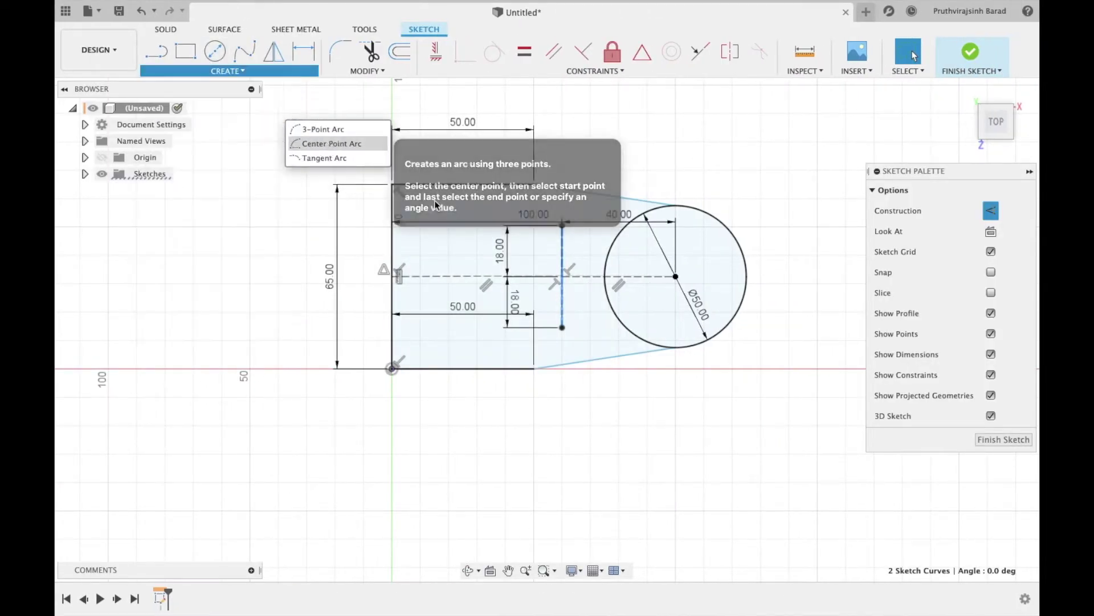
{"action": "left_click", "coordinate": [562, 277]}
{"action": "left_click", "coordinate": [562, 327]}
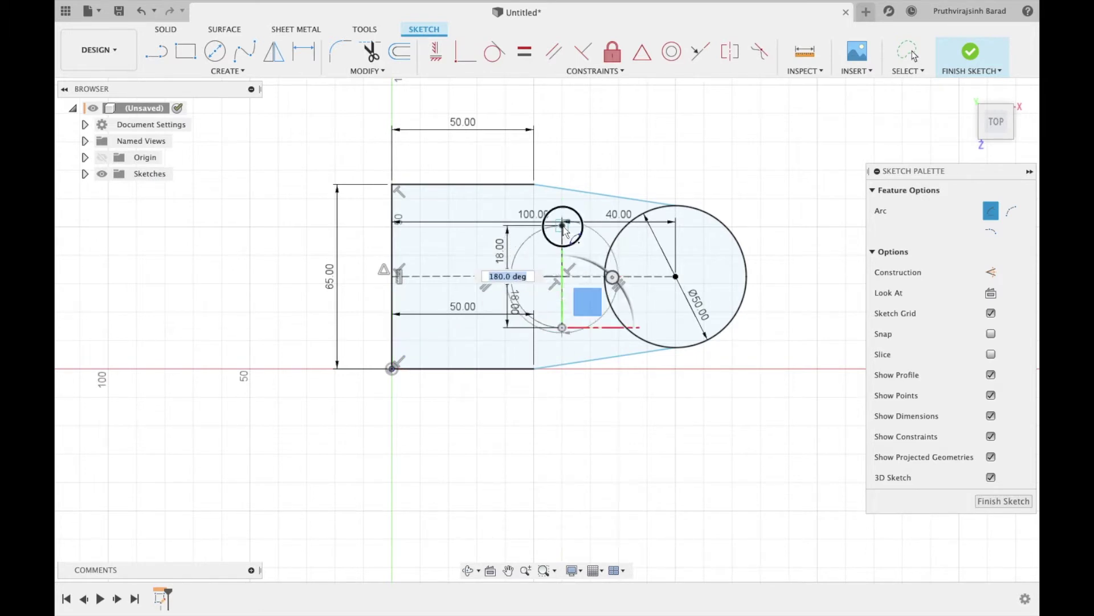
{"action": "left_click", "coordinate": [562, 225]}
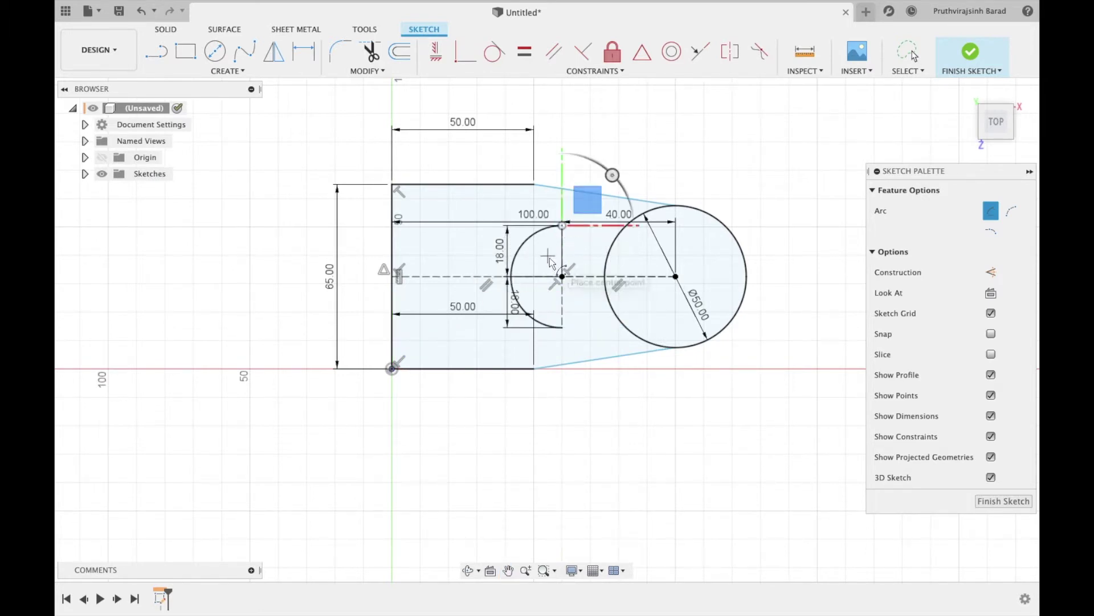
{"action": "key", "text": "Escape"}
Step: Join both semicircle ends to the Ø50 circle with horizontal lines
{"action": "key", "text": "l"}
{"action": "left_click", "coordinate": [562, 327]}
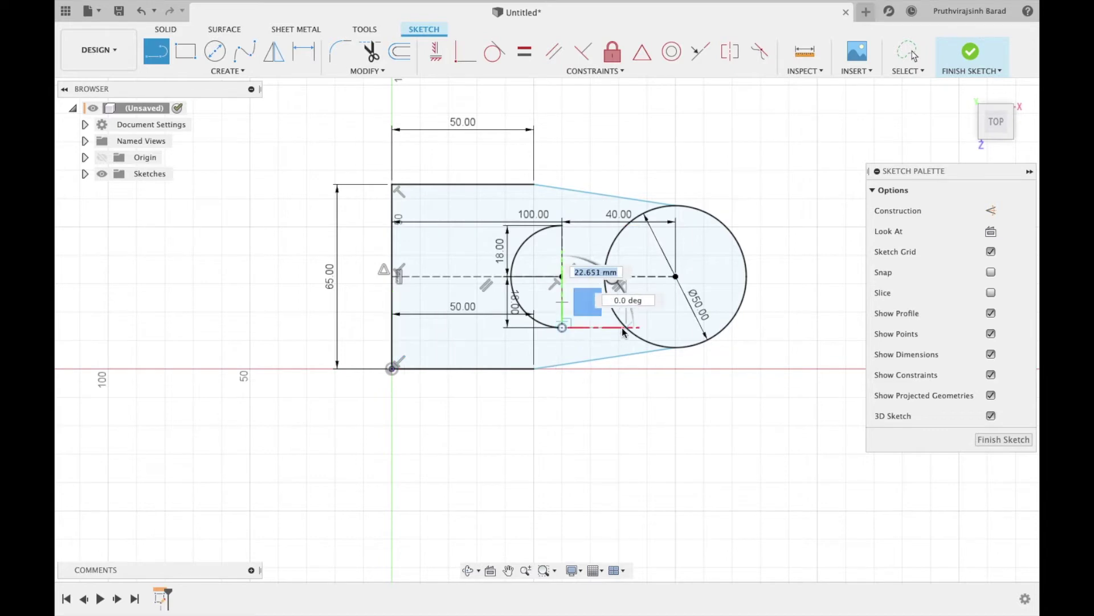
{"action": "double_click", "coordinate": [625, 327]}
{"action": "left_click", "coordinate": [562, 225]}
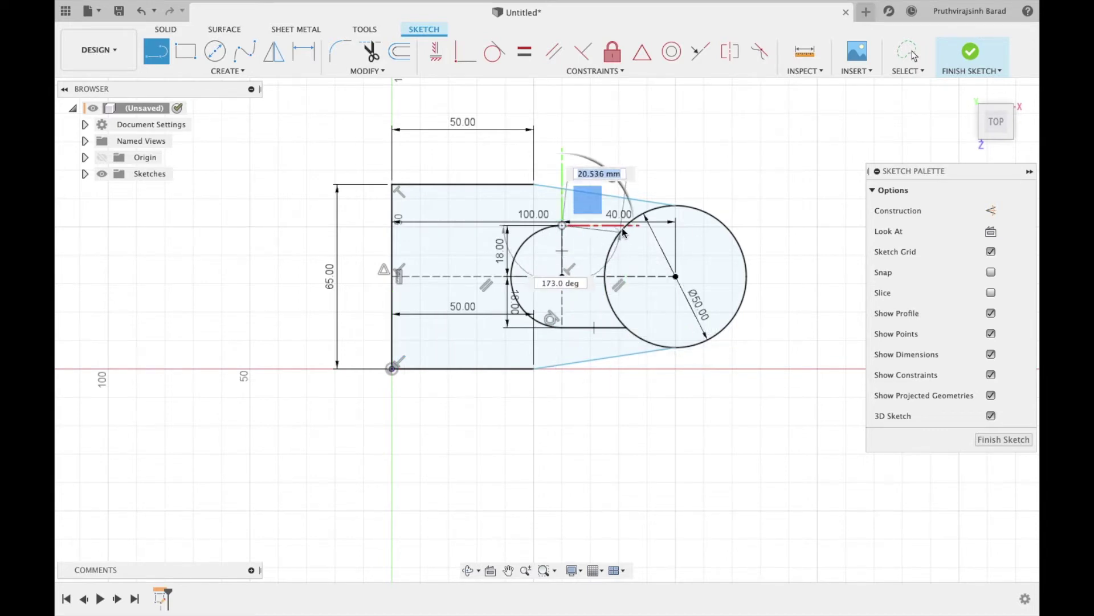
{"action": "left_click", "coordinate": [625, 225]}
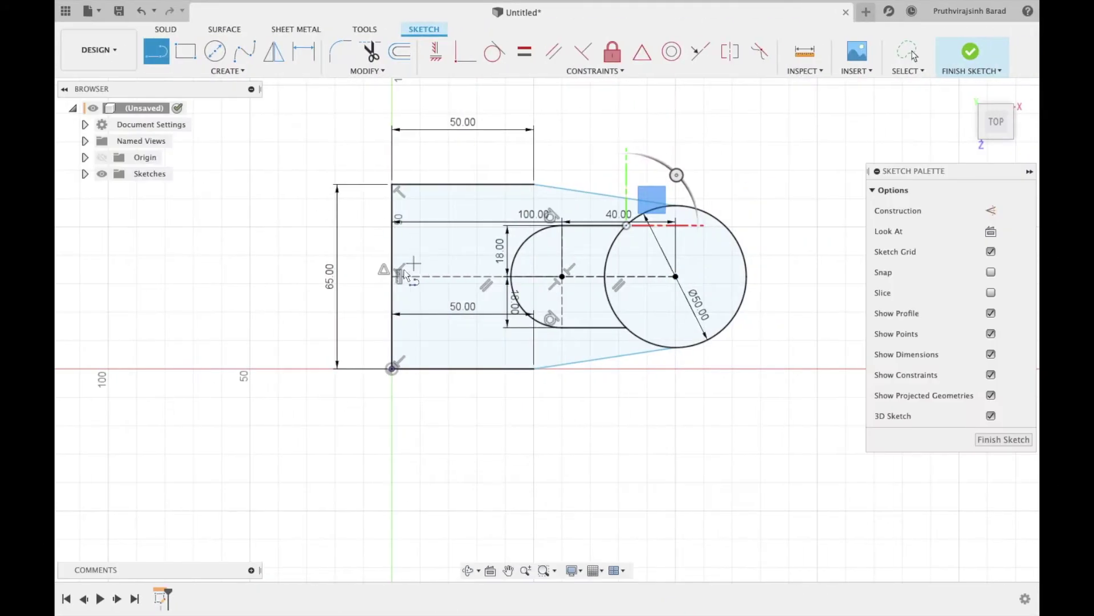
{"action": "left_click", "coordinate": [393, 276]}
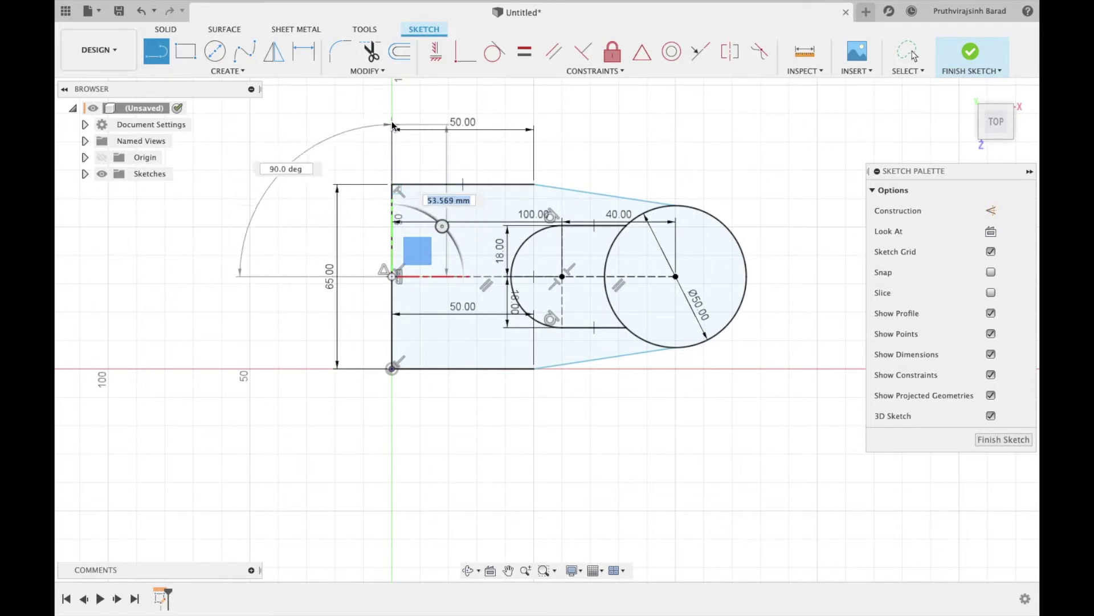
Step: Add a 4 mm construction segment above the left-edge midpoint
{"action": "type", "text": "4"}
{"action": "key", "text": "Return"}
{"action": "key", "text": "Escape"}
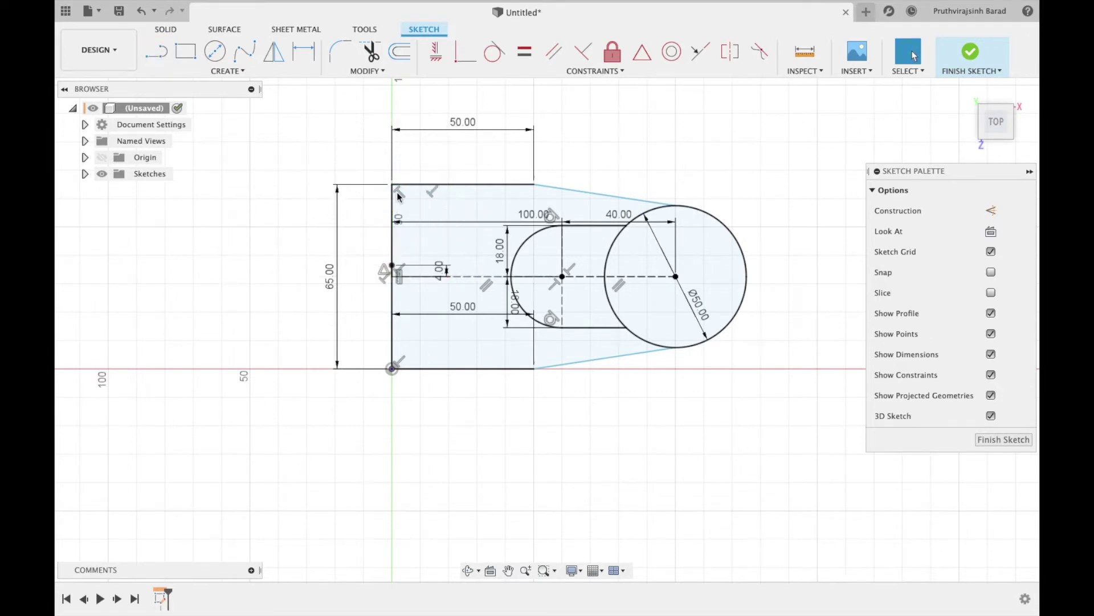
{"action": "left_click", "coordinate": [391, 277]}
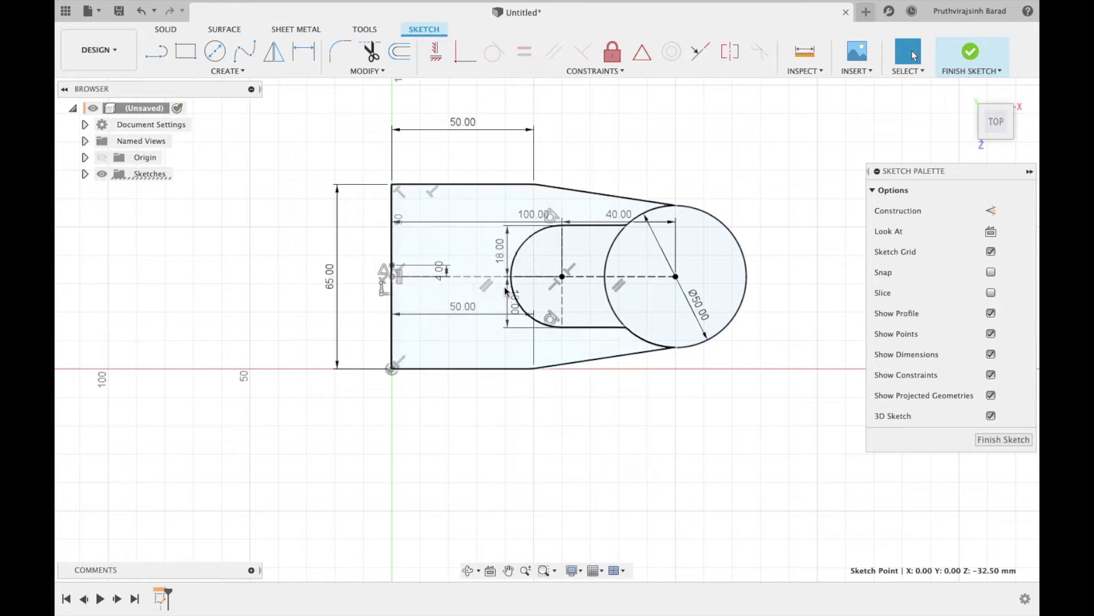
{"action": "left_click", "coordinate": [991, 210]}
{"action": "key", "text": "l"}
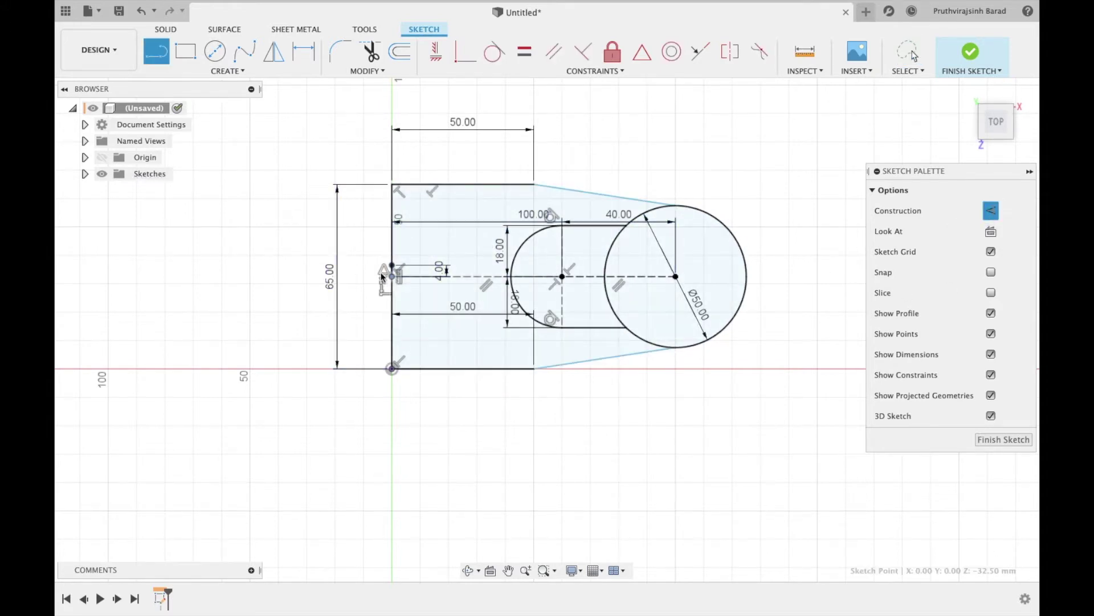
{"action": "left_click", "coordinate": [391, 276]}
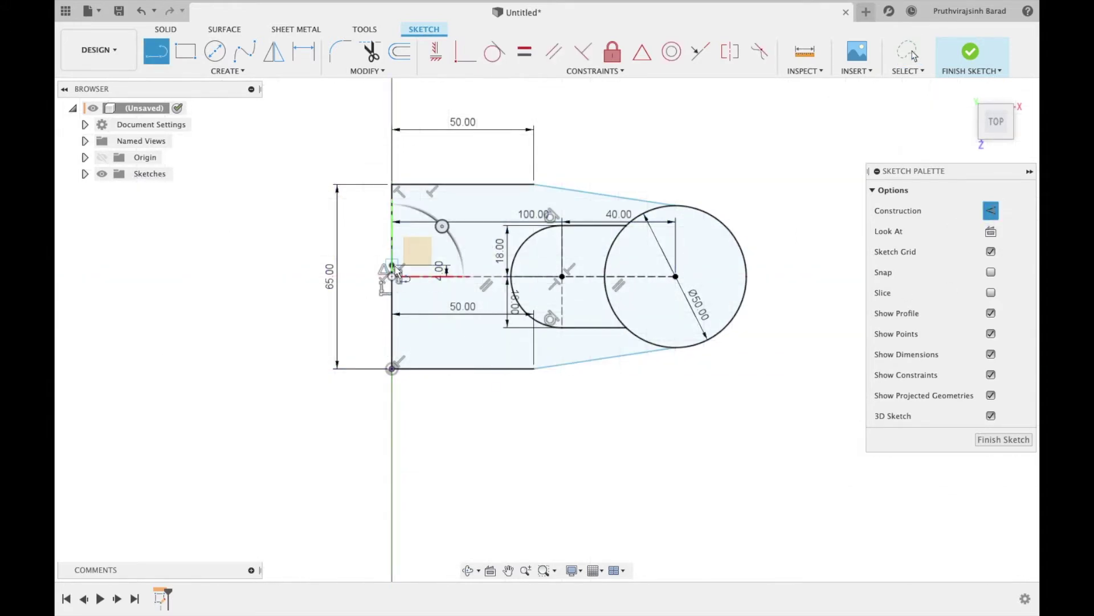
{"action": "left_click", "coordinate": [393, 265]}
{"action": "type", "text": "4"}
{"action": "key", "text": "Tab"}
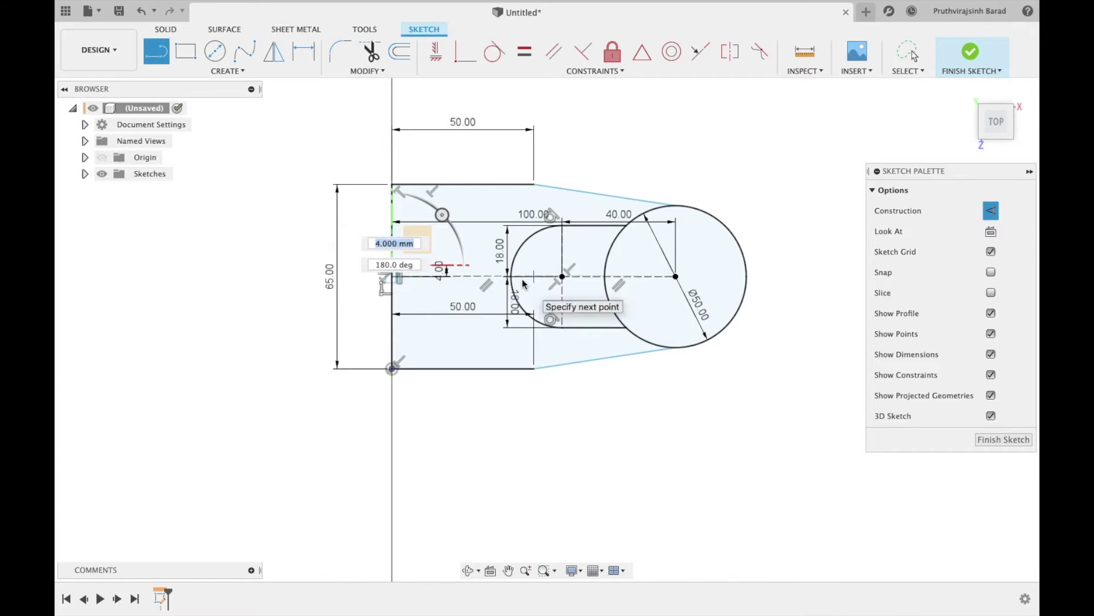
{"action": "scroll", "coordinate": [522, 283], "scroll_direction": "up", "scroll_amount": 5}
{"action": "key", "text": "Return"}
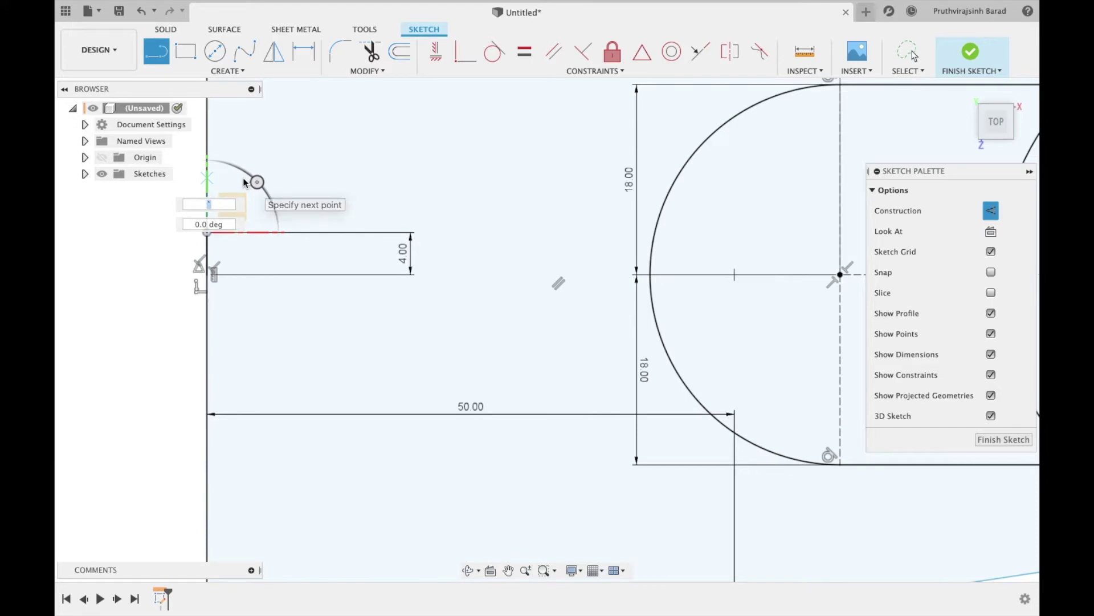
{"action": "key", "text": "Escape"}
{"action": "key", "text": "l"}
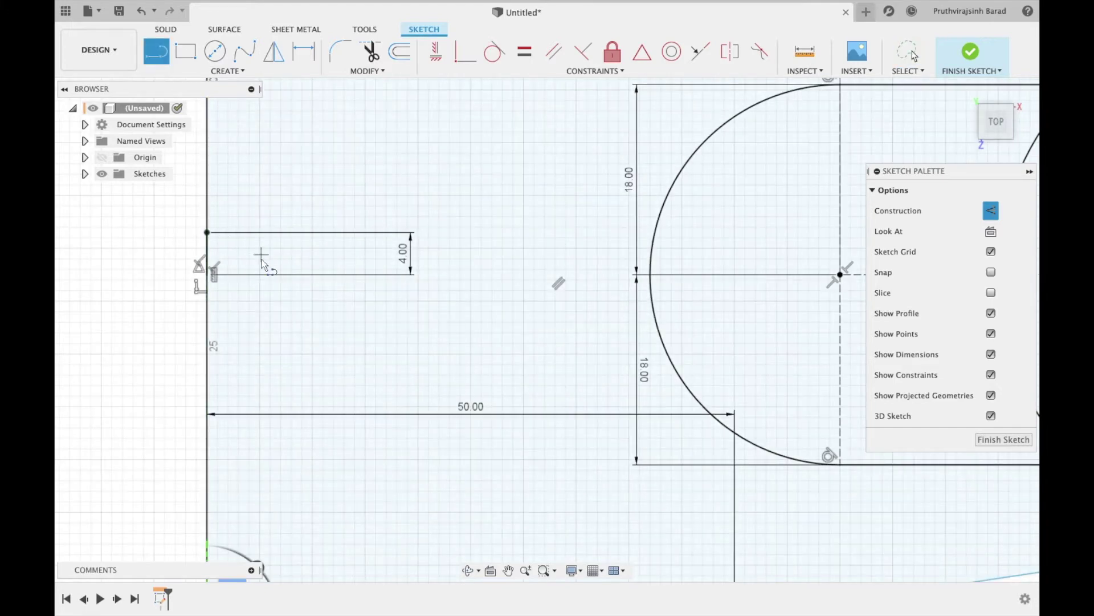
{"action": "scroll", "coordinate": [262, 264], "scroll_direction": "down", "scroll_amount": 2}
Step: Draw a normal horizontal line 4 mm above the centre line to the semicircle
{"action": "left_click", "coordinate": [220, 239]}
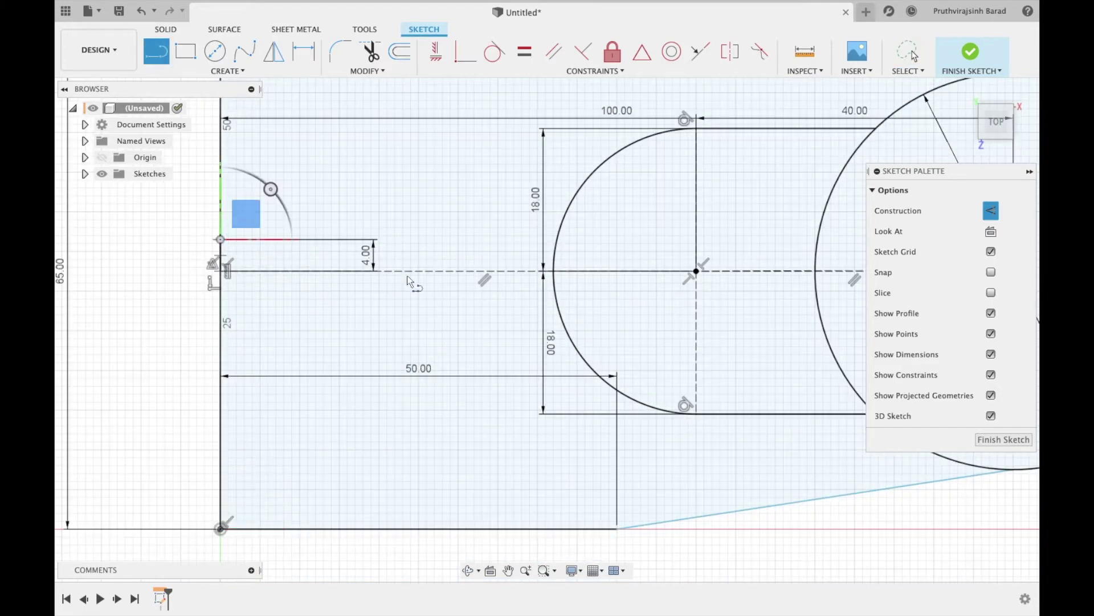
{"action": "left_click", "coordinate": [556, 240]}
{"action": "key", "text": "Escape"}
{"action": "left_click", "coordinate": [447, 240]}
{"action": "left_click", "coordinate": [991, 210]}
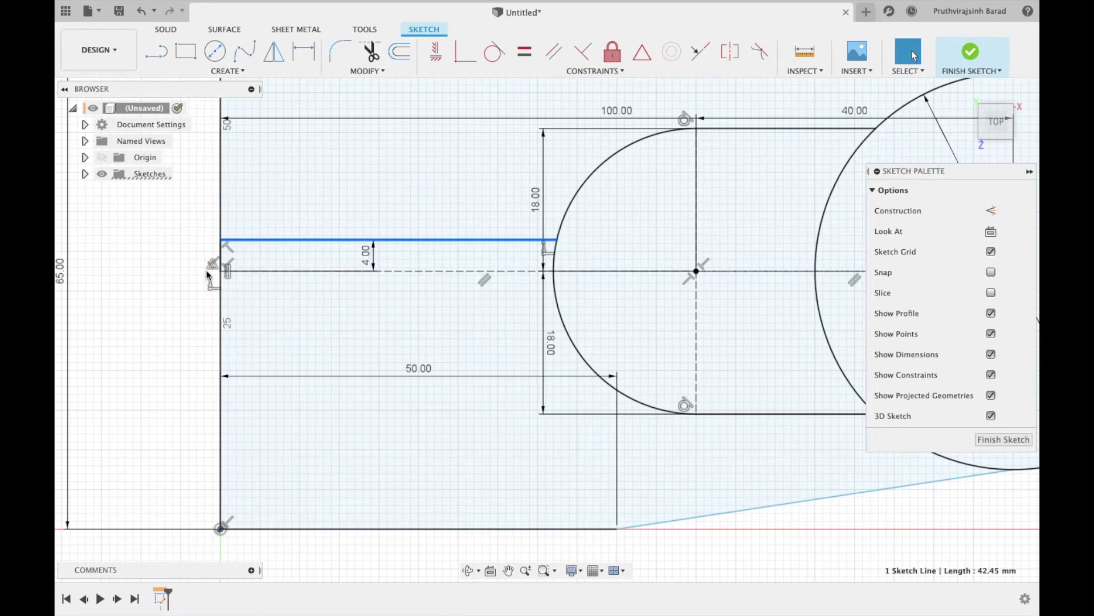
Step: Add a 4 mm segment below the left-edge centre point
{"action": "key", "text": "l"}
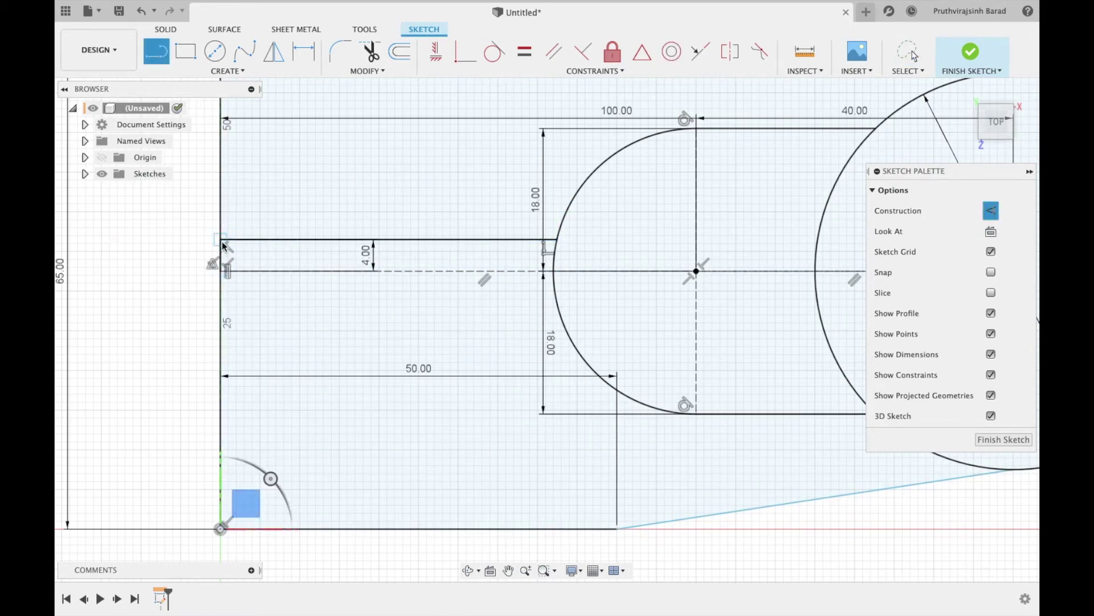
{"action": "left_click", "coordinate": [220, 271]}
{"action": "type", "text": "4"}
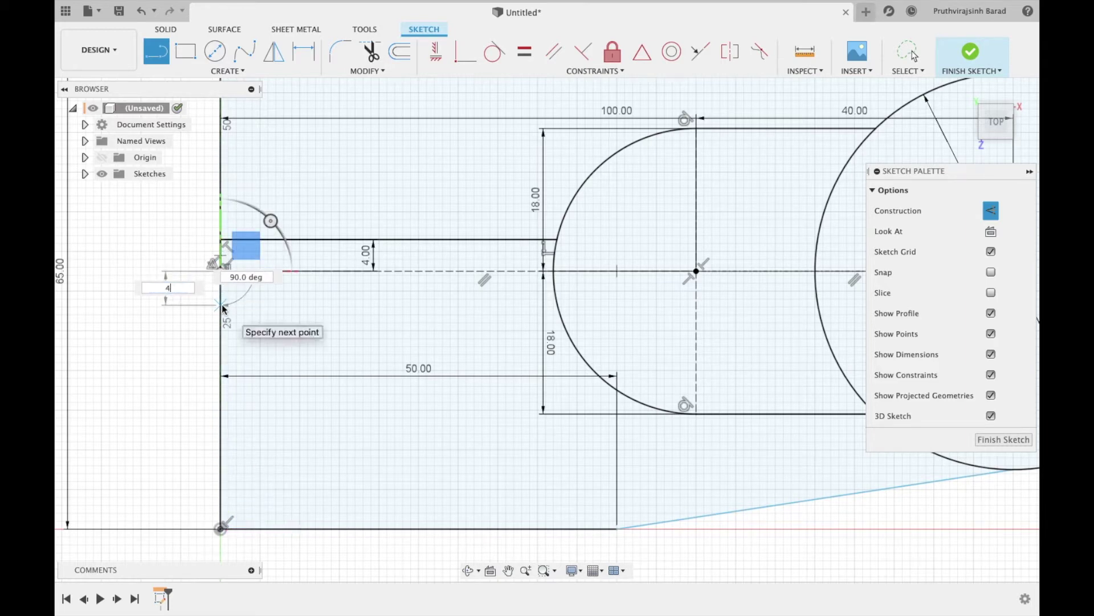
{"action": "key", "text": "Return"}
{"action": "key", "text": "Escape"}
{"action": "left_click", "coordinate": [220, 293]}
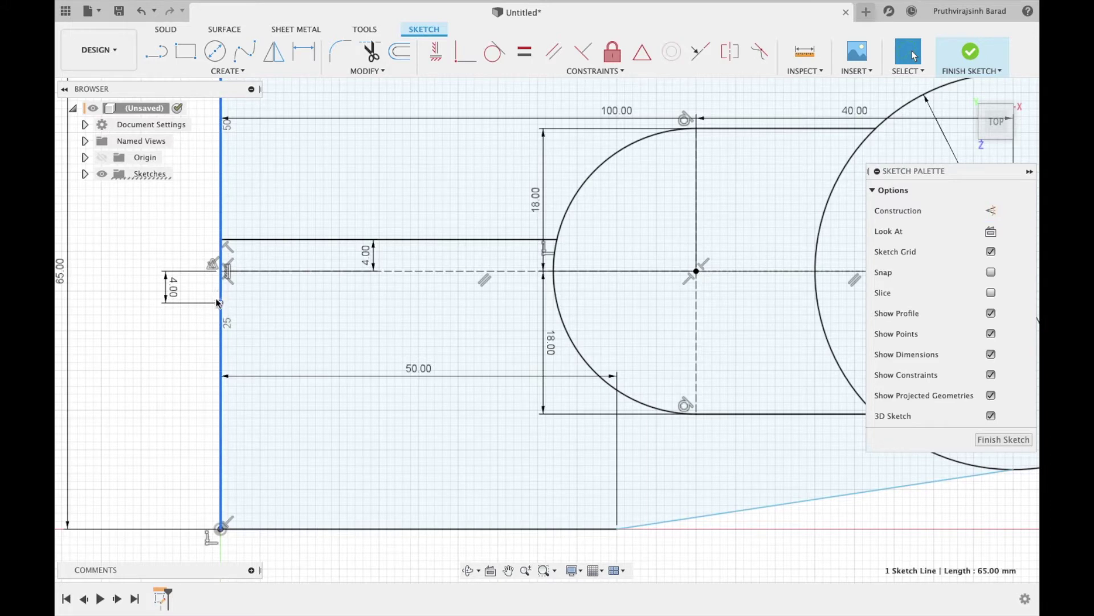
{"action": "key", "text": "Escape"}
Step: Draw the lower horizontal line 4 mm below the centre line to the semicircle
{"action": "key", "text": "l"}
{"action": "key", "text": "x"}
{"action": "left_click", "coordinate": [220, 303]}
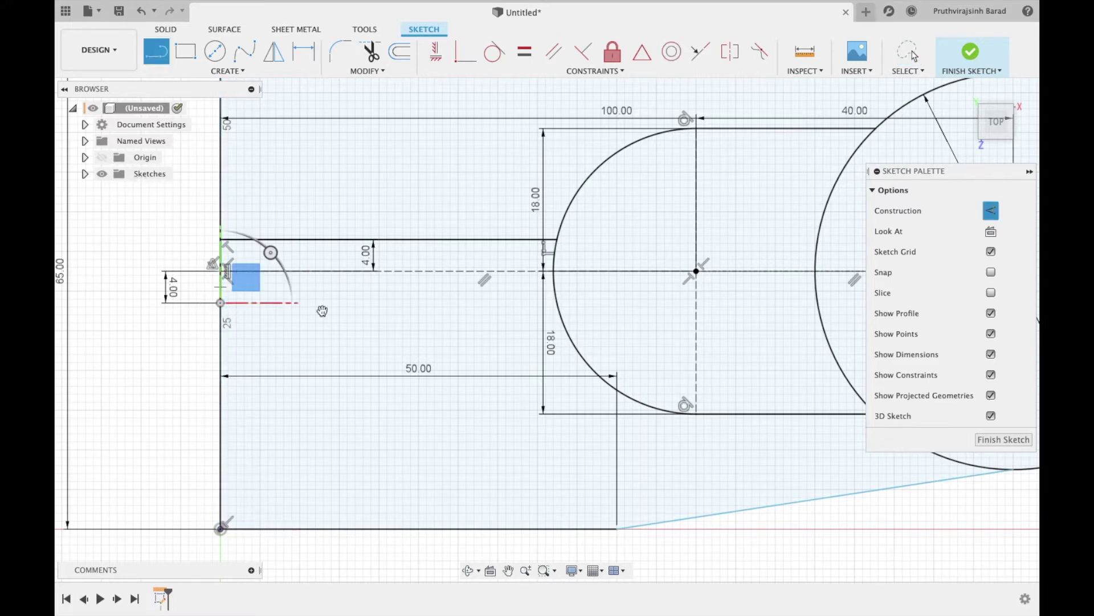
{"action": "left_click", "coordinate": [557, 303]}
{"action": "key", "text": "Escape"}
{"action": "left_click", "coordinate": [469, 303]}
{"action": "scroll", "coordinate": [404, 320], "scroll_direction": "down", "scroll_amount": 2}
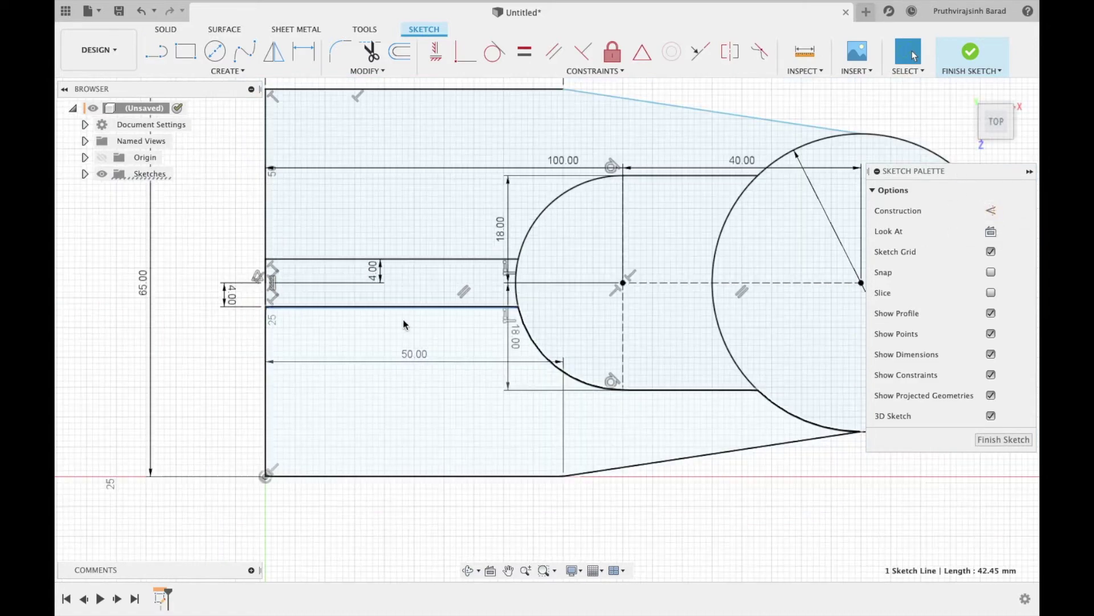
{"action": "scroll", "coordinate": [399, 320], "scroll_direction": "down", "scroll_amount": 2}
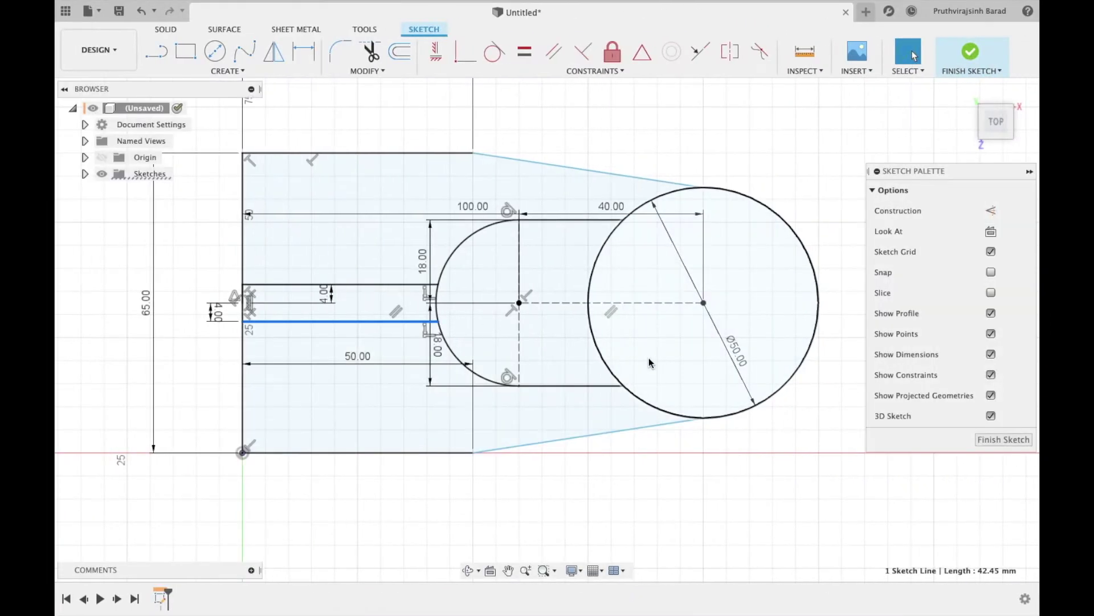
{"action": "left_click", "coordinate": [652, 361]}
Step: Finish the sketch, extrude the Ø50 circle 35 mm, and make Sketch1 visible again
{"action": "left_click", "coordinate": [1003, 440]}
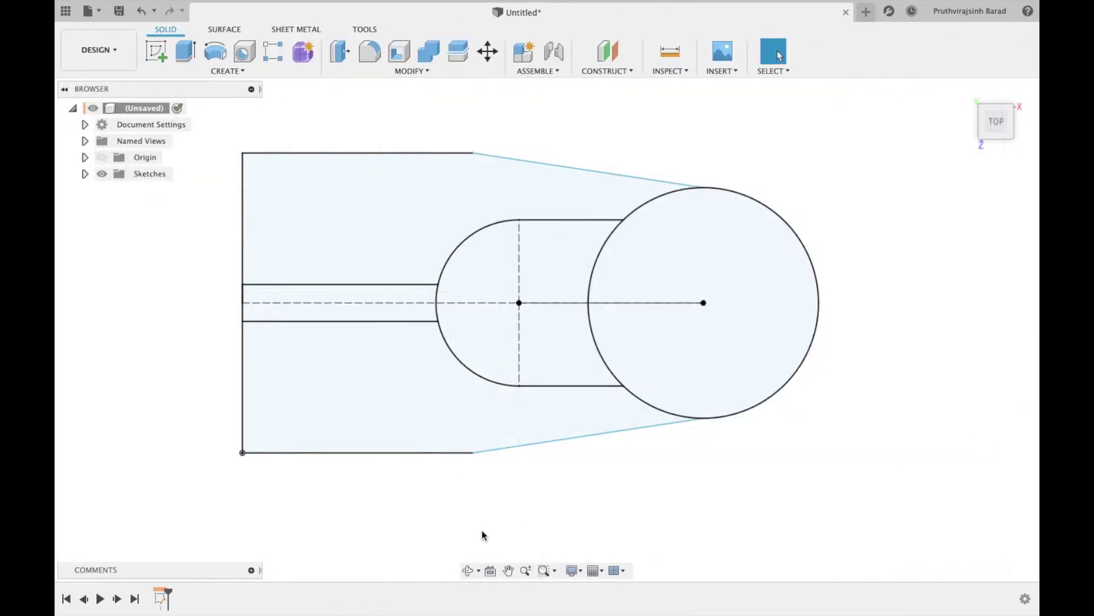
{"action": "left_click", "coordinate": [468, 570]}
{"action": "left_click_drag", "start_coordinate": [478, 442], "coordinate": [471, 410]}
{"action": "key", "text": "Escape"}
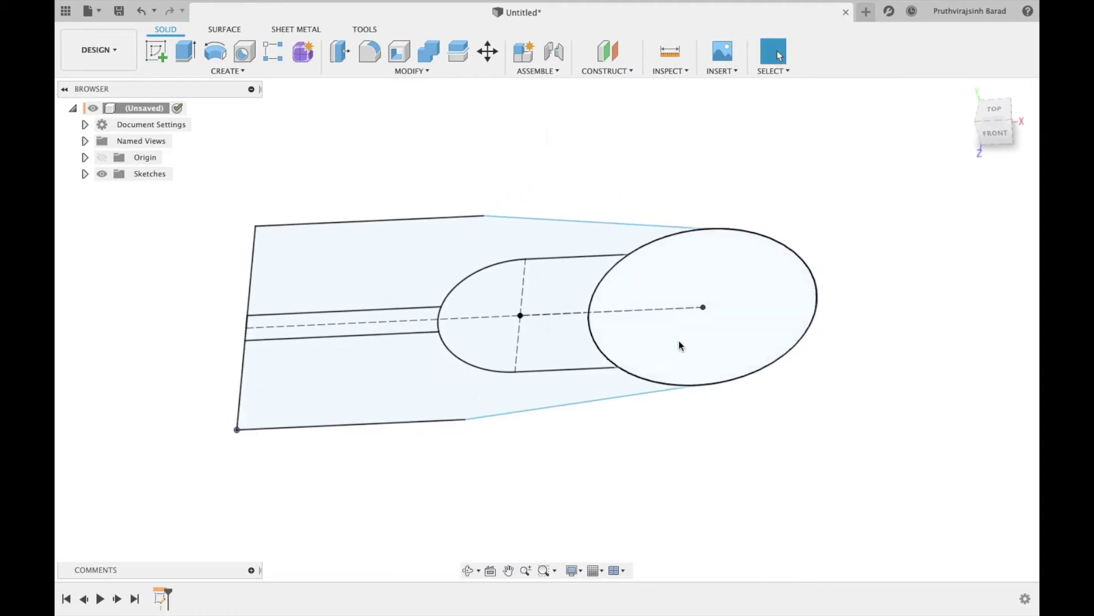
{"action": "left_click", "coordinate": [679, 342]}
{"action": "key", "text": "e"}
{"action": "left_click_drag", "start_coordinate": [698, 292], "coordinate": [668, 222]}
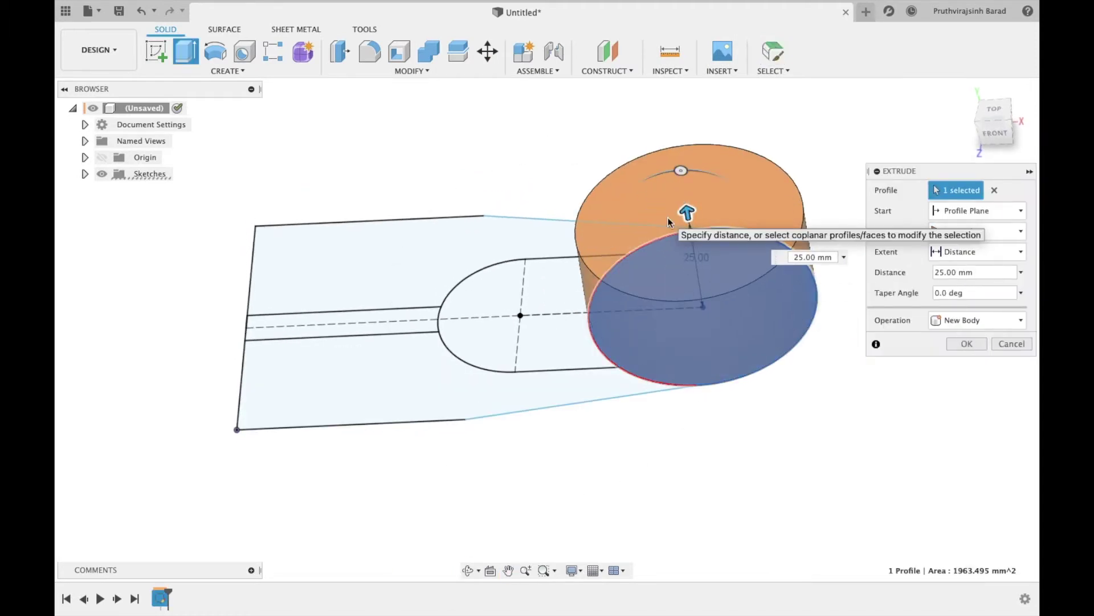
{"action": "double_click", "coordinate": [799, 256]}
{"action": "type", "text": "35"}
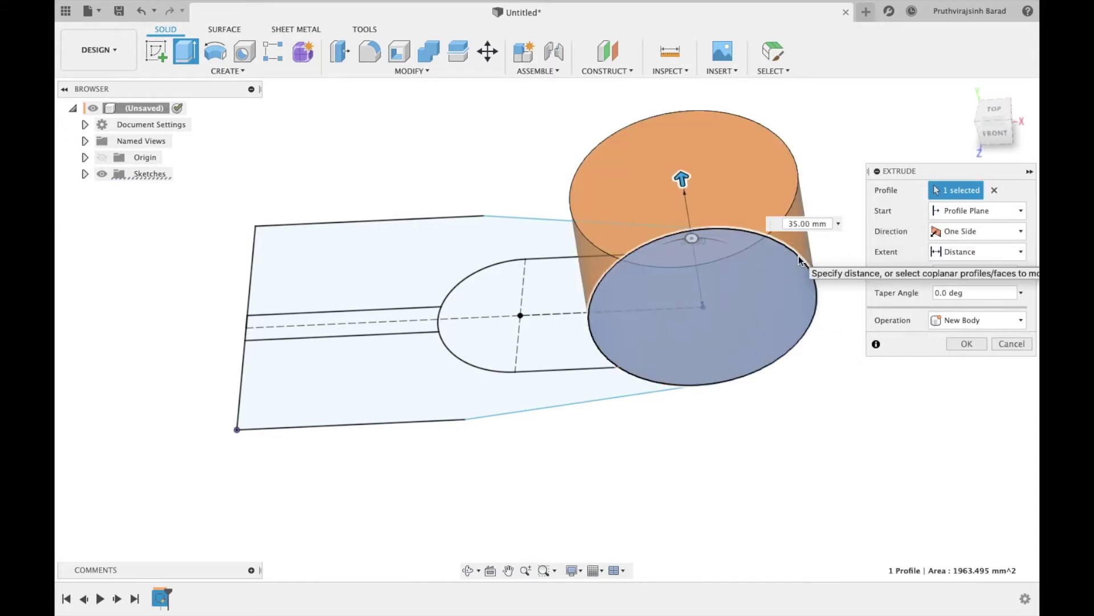
{"action": "left_click", "coordinate": [969, 345]}
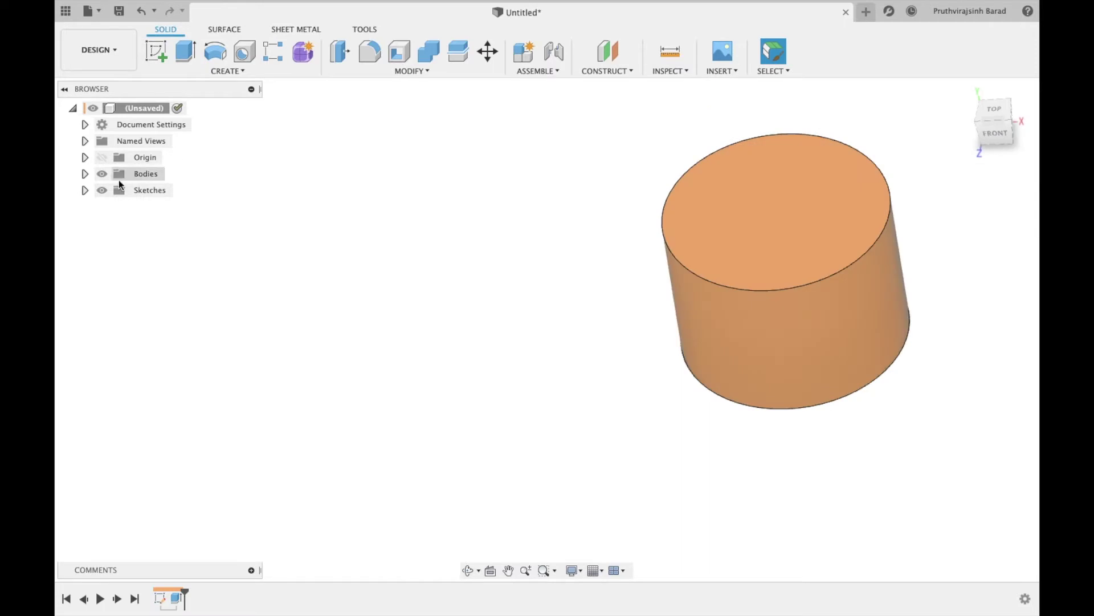
{"action": "left_click", "coordinate": [85, 189]}
{"action": "left_click", "coordinate": [112, 206]}
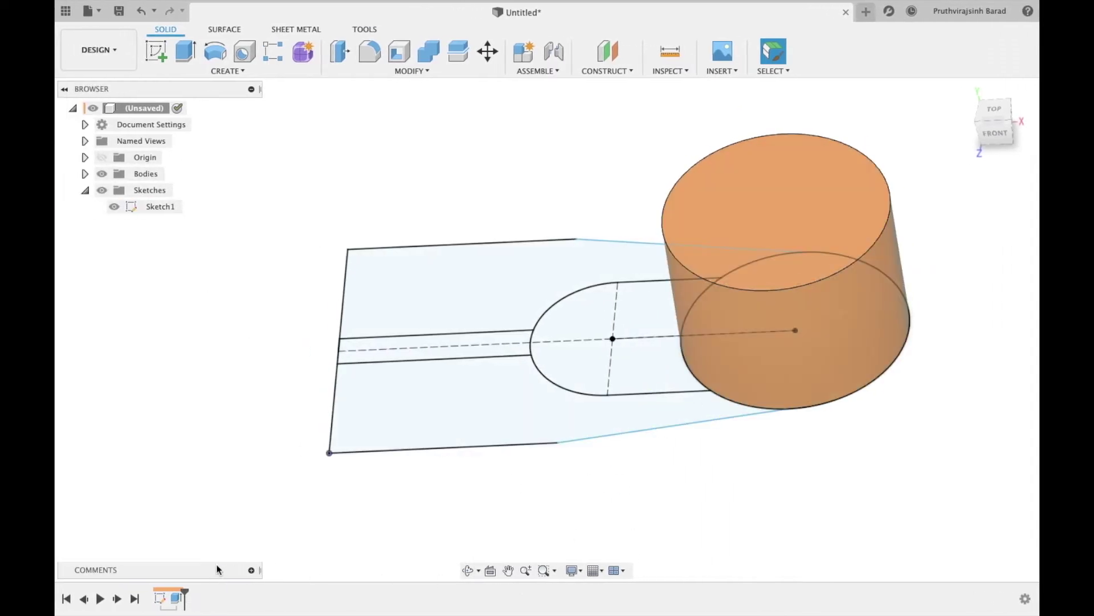
Step: Redo the Ø50 cylinder as a two-sided extrusion, 35 mm up and 5 mm down
{"action": "key", "text": "ctrl+z"}
{"action": "key", "text": "ctrl+z"}
{"action": "left_click", "coordinate": [783, 349]}
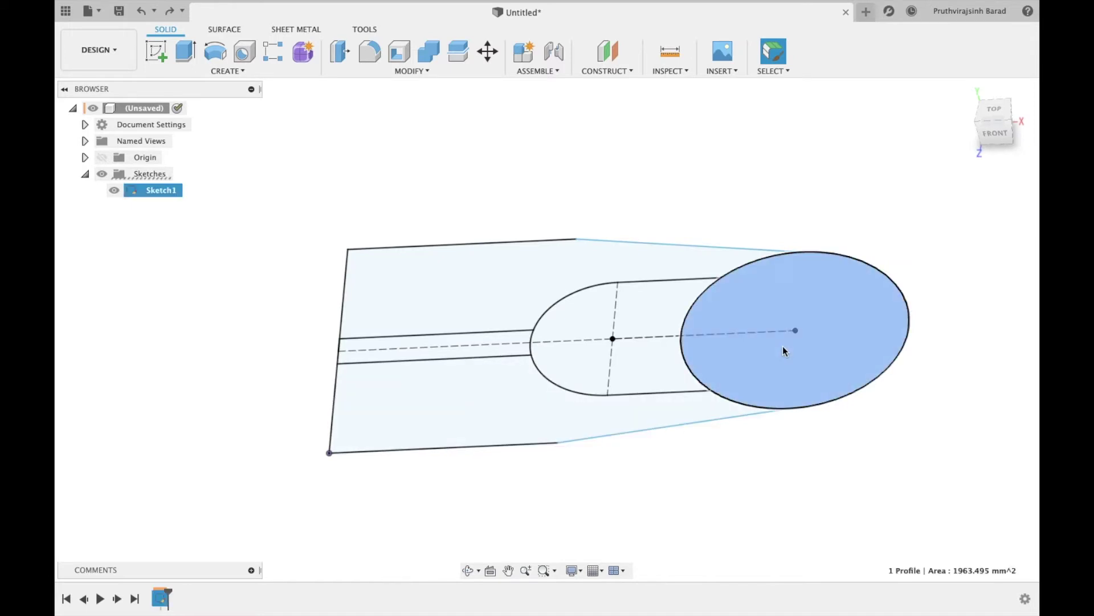
{"action": "key", "text": "e"}
{"action": "left_click", "coordinate": [963, 238]}
{"action": "left_click", "coordinate": [961, 262]}
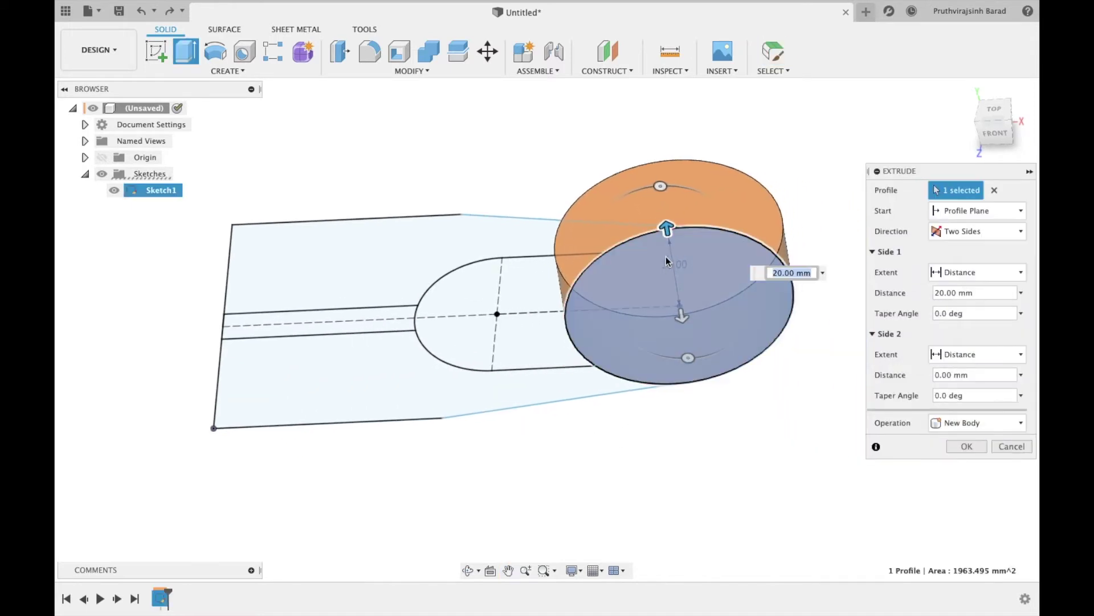
{"action": "double_click", "coordinate": [792, 273]}
{"action": "type", "text": "35"}
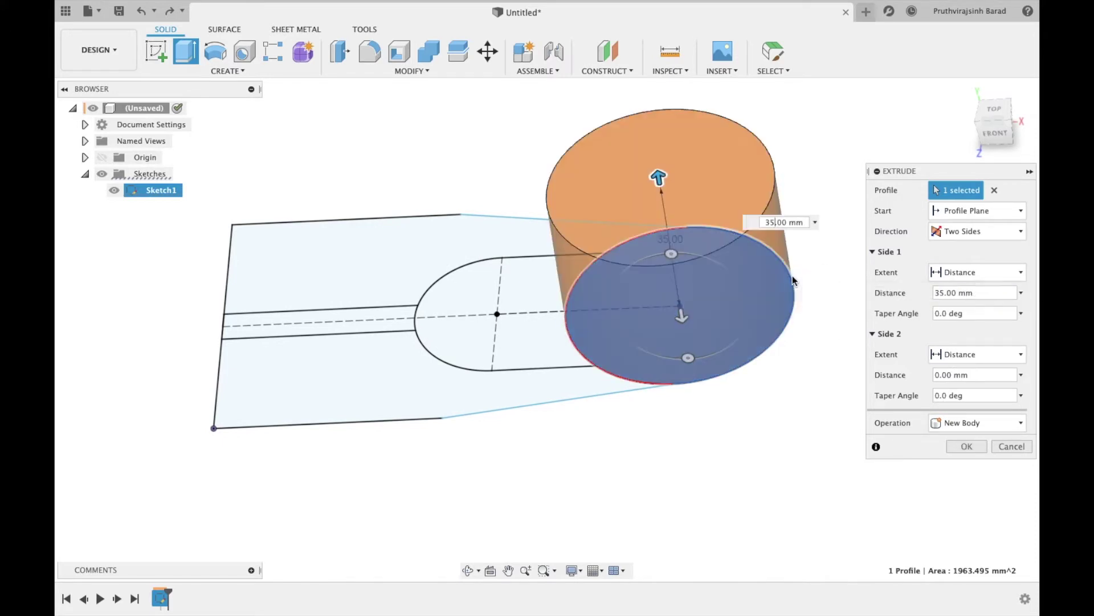
{"action": "left_click_drag", "start_coordinate": [682, 316], "coordinate": [687, 329]}
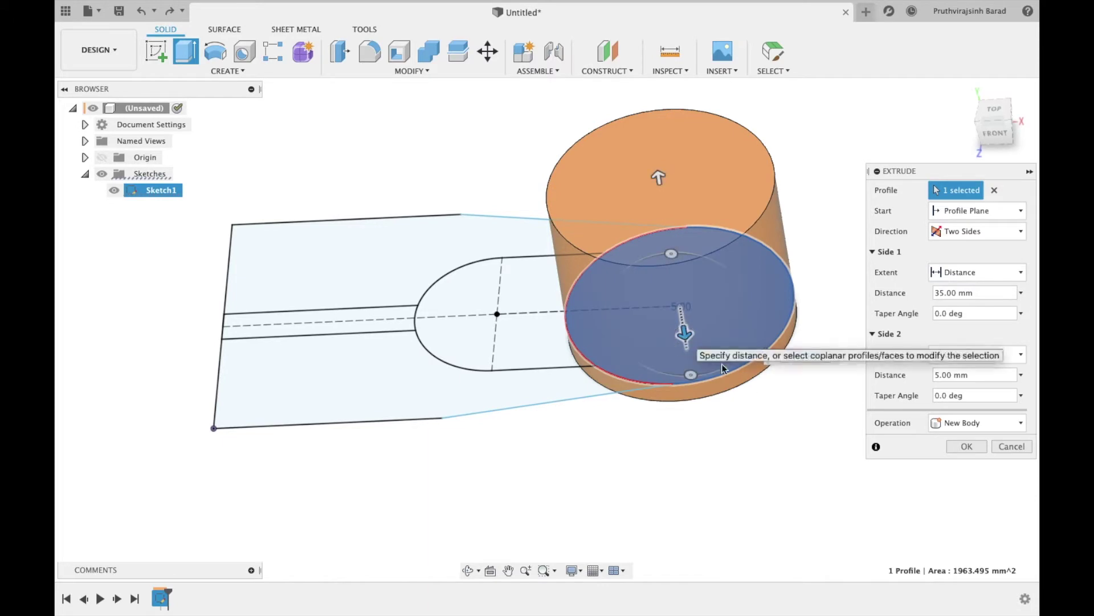
{"action": "left_click", "coordinate": [964, 446]}
{"action": "left_click", "coordinate": [115, 207]}
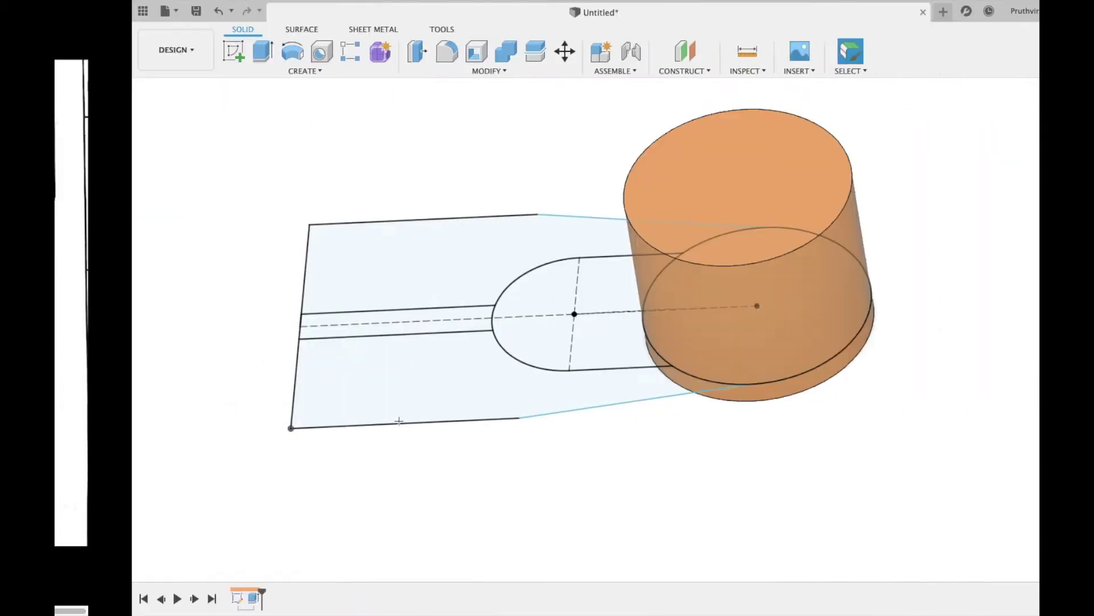
Step: Extrude the rounded slot profile 30 mm as a Join into the cylinder, then orbit to check it
{"action": "left_click", "coordinate": [532, 347]}
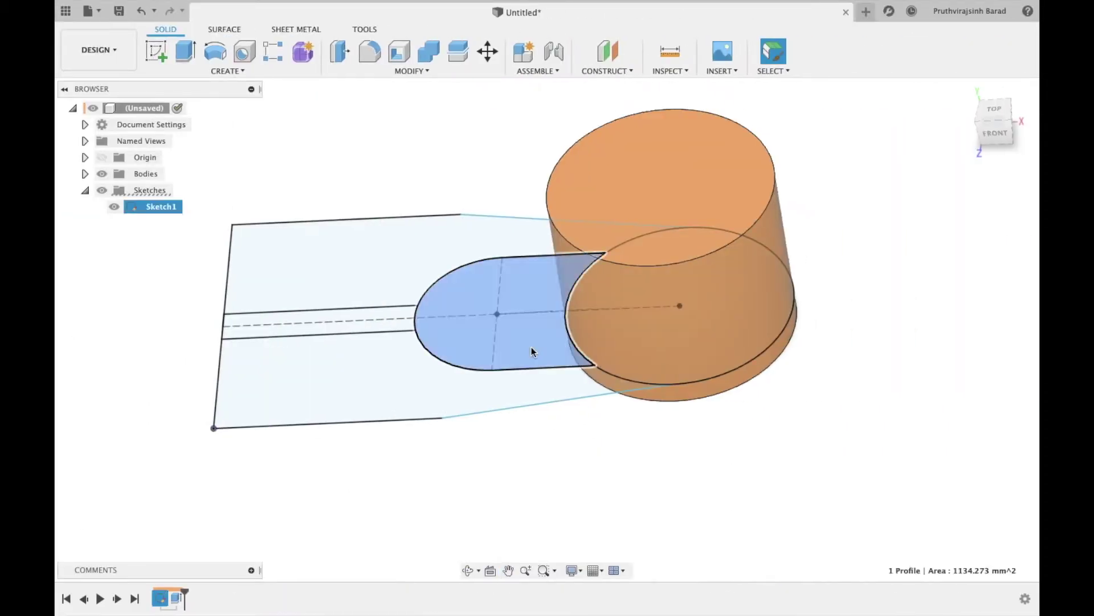
{"action": "key", "text": "e"}
{"action": "left_click_drag", "start_coordinate": [505, 300], "coordinate": [503, 222]}
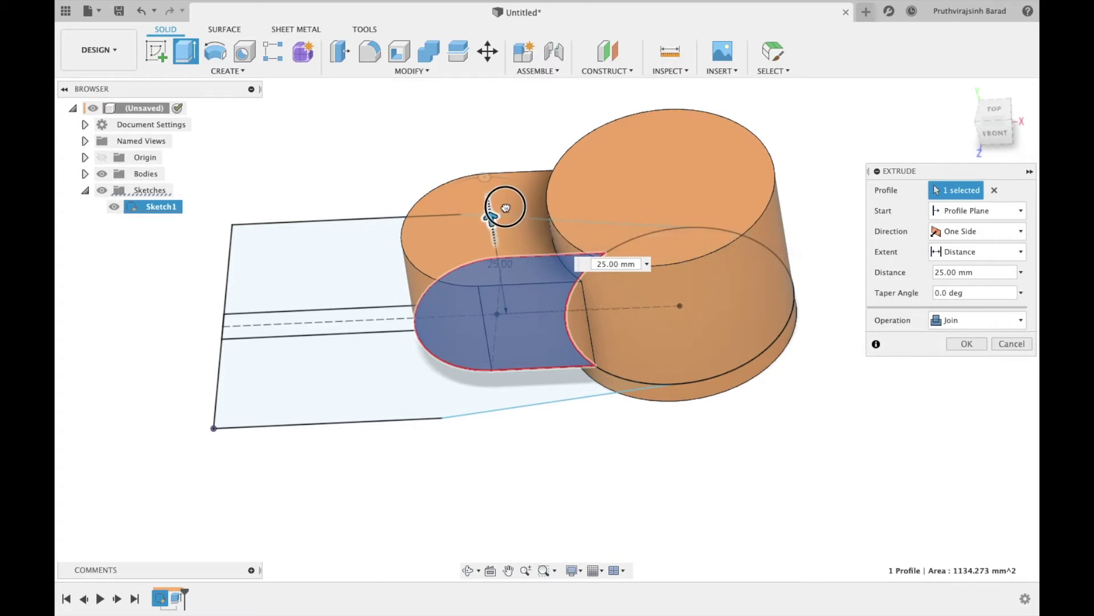
{"action": "left_click_drag", "start_coordinate": [503, 223], "coordinate": [489, 204]}
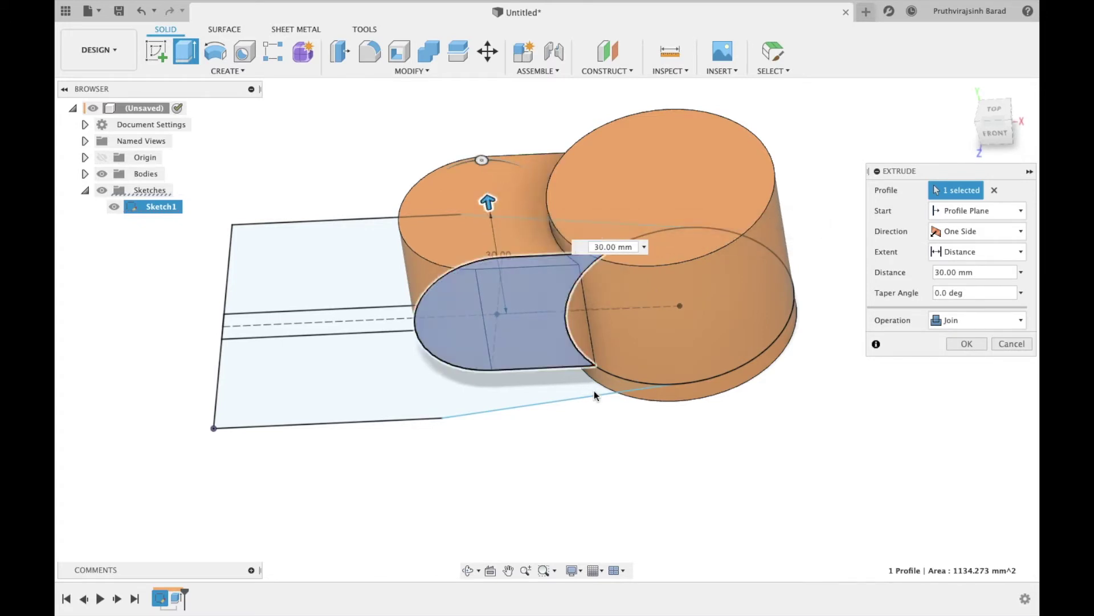
{"action": "left_click", "coordinate": [966, 343]}
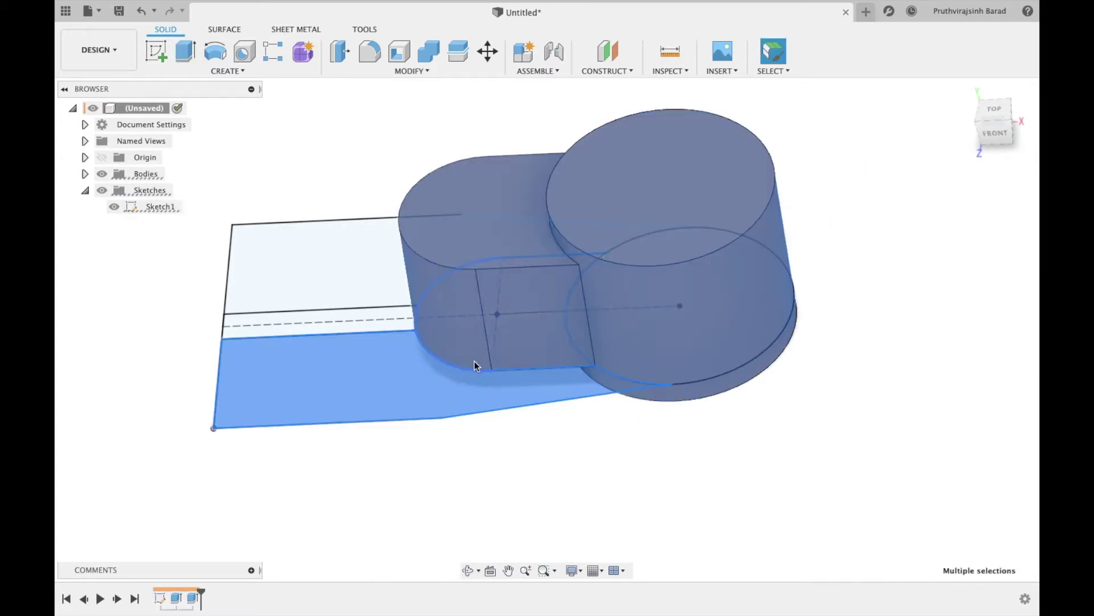
{"action": "left_click", "coordinate": [467, 570]}
{"action": "left_click_drag", "start_coordinate": [445, 420], "coordinate": [450, 408]}
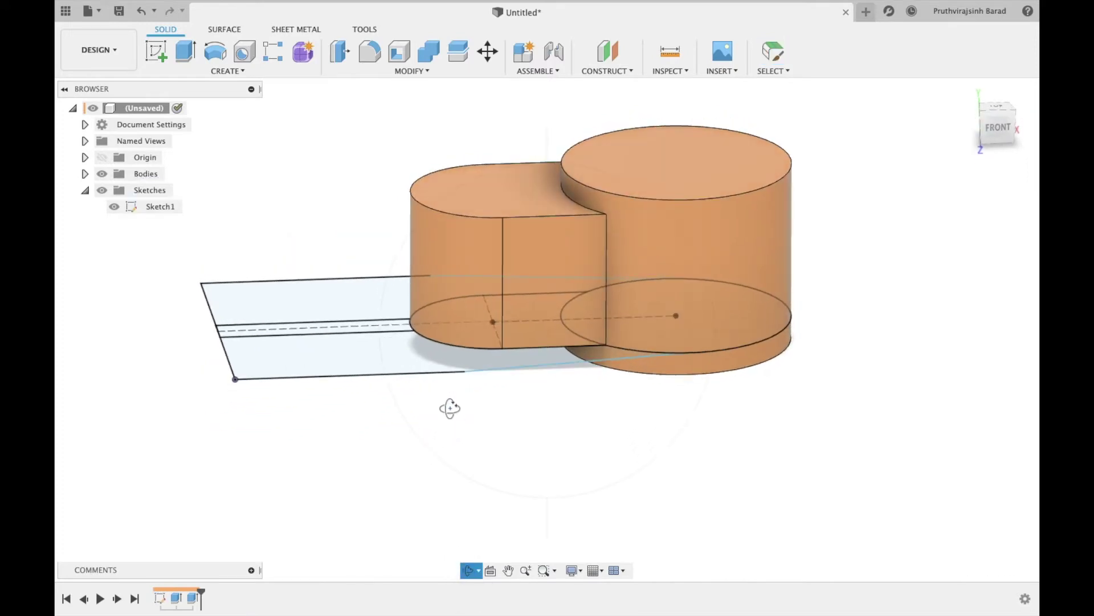
{"action": "key", "text": "F4"}
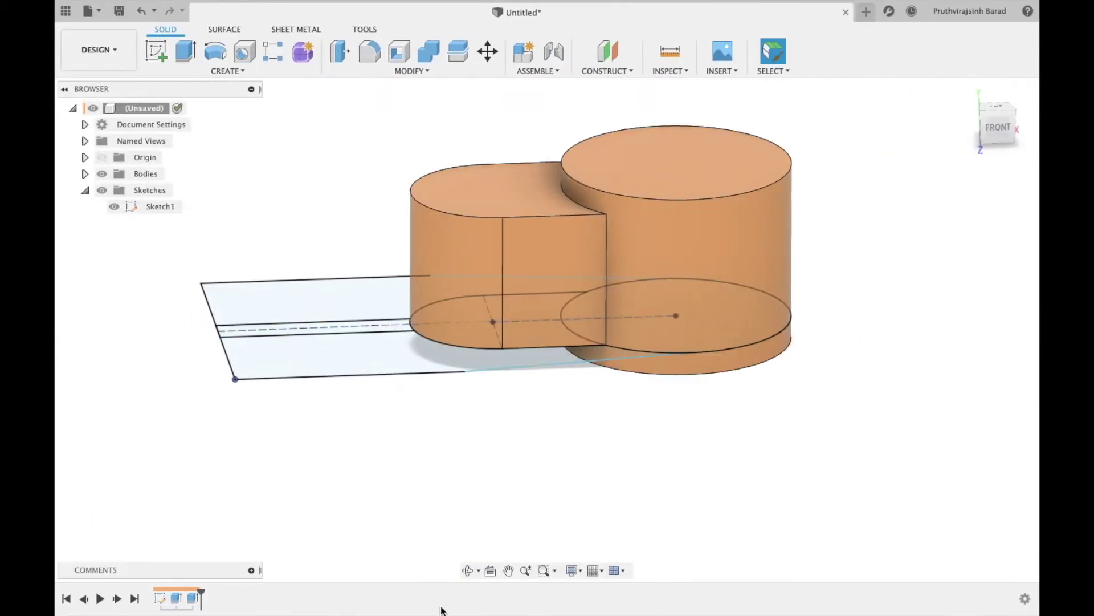
{"action": "left_click", "coordinate": [468, 570]}
{"action": "left_click_drag", "start_coordinate": [365, 434], "coordinate": [354, 420]}
{"action": "key", "text": "Escape"}
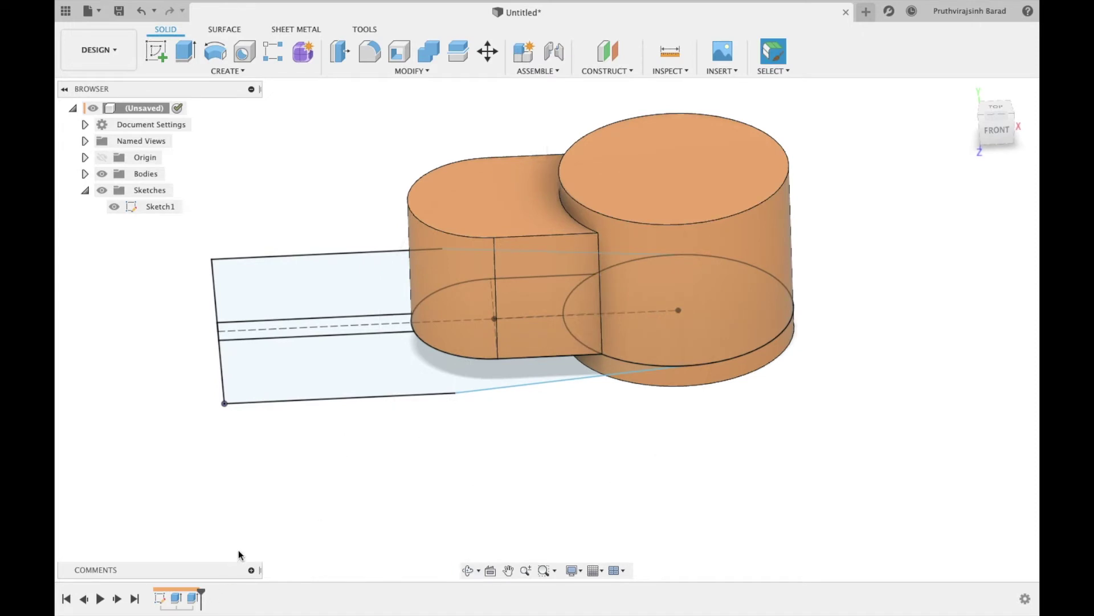
Step: Undo the boss, then extrude the slot strip and rounded end together 30 mm
{"action": "key", "text": "ctrl+z"}
{"action": "scroll", "coordinate": [307, 322], "scroll_direction": "up", "scroll_amount": 2}
{"action": "scroll", "coordinate": [300, 333], "scroll_direction": "up", "scroll_amount": 3}
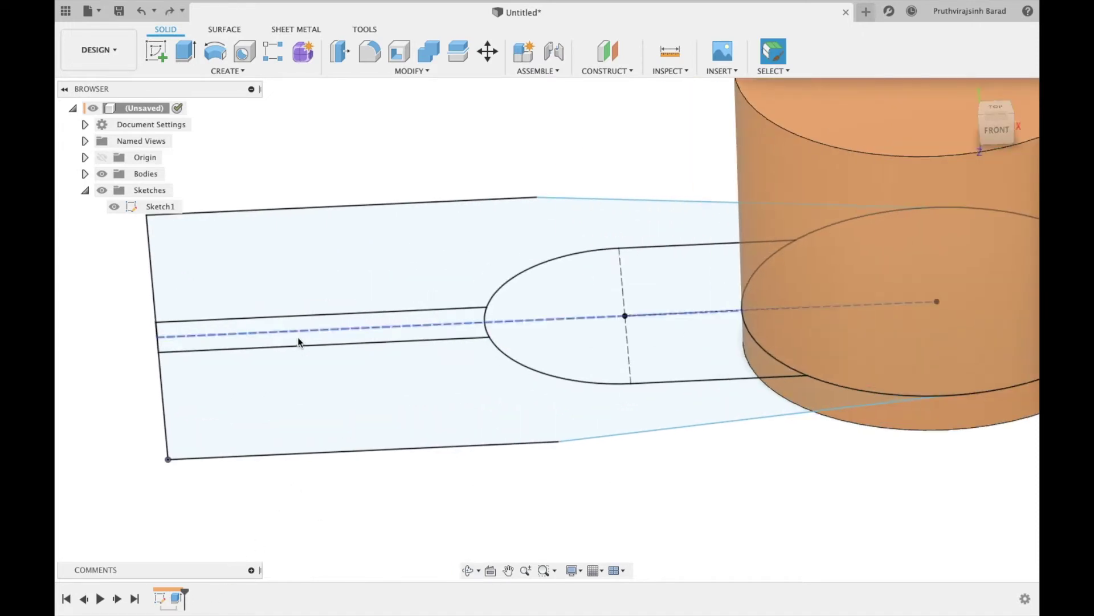
{"action": "left_click", "coordinate": [297, 338]}
{"action": "left_click", "coordinate": [536, 341], "text": "shift"}
{"action": "scroll", "coordinate": [535, 344], "scroll_direction": "down", "scroll_amount": 3}
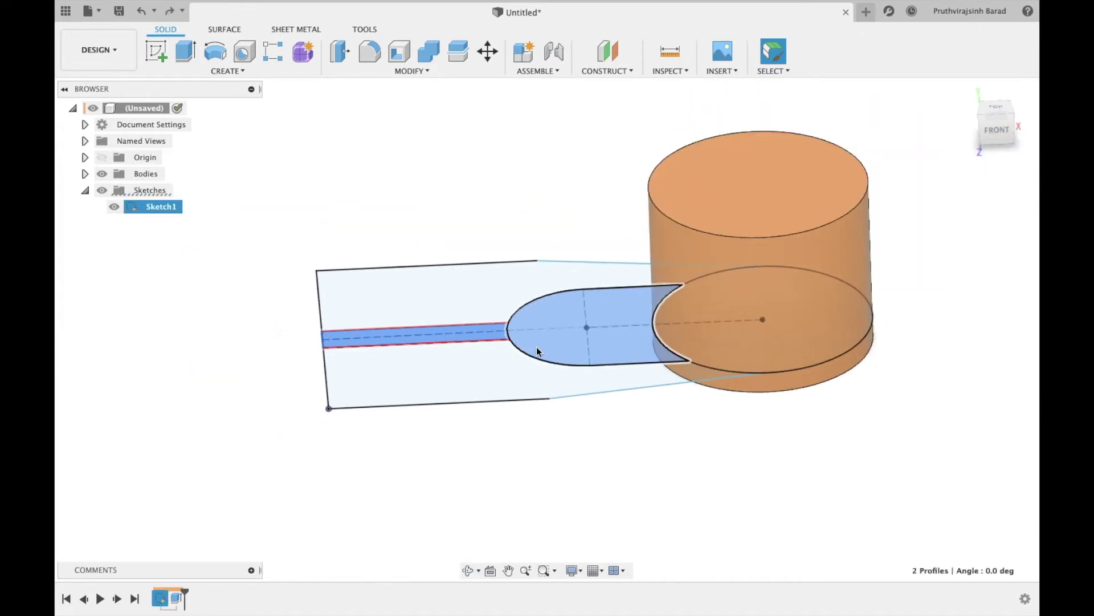
{"action": "key", "text": "e"}
{"action": "left_click_drag", "start_coordinate": [591, 283], "coordinate": [594, 208]}
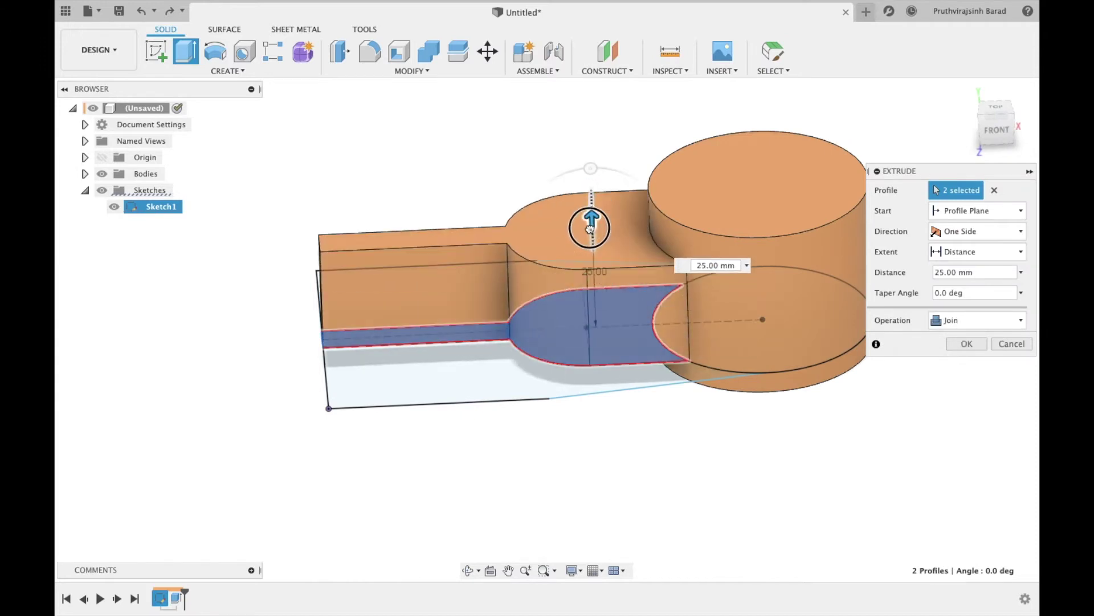
{"action": "left_click", "coordinate": [967, 344]}
Step: Extrude both outer base profiles 8 mm as a Join to form the base plate
{"action": "left_click", "coordinate": [434, 396]}
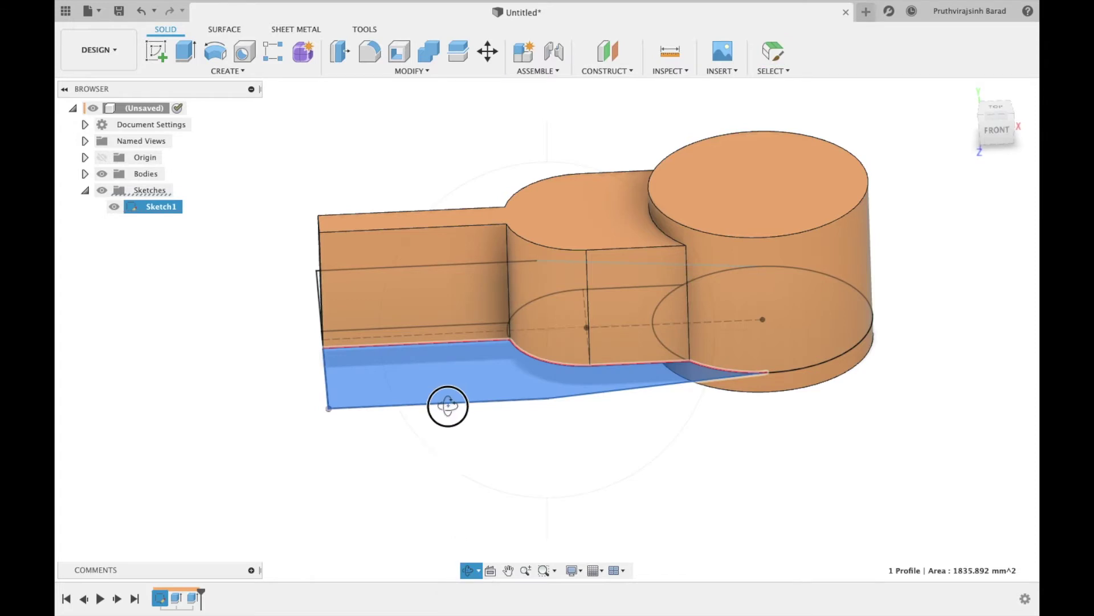
{"action": "middle_click_drag", "start_coordinate": [447, 398], "coordinate": [442, 444], "text": "shift"}
{"action": "left_click", "coordinate": [420, 225]}
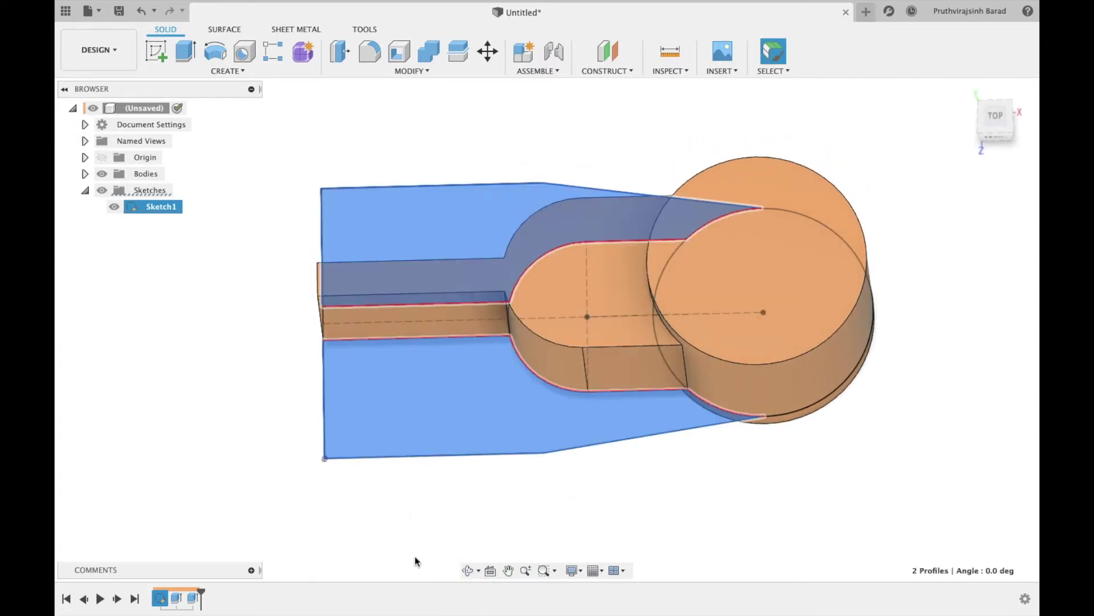
{"action": "key", "text": "e"}
{"action": "left_click", "coordinate": [468, 570]}
{"action": "left_click_drag", "start_coordinate": [473, 513], "coordinate": [479, 359]}
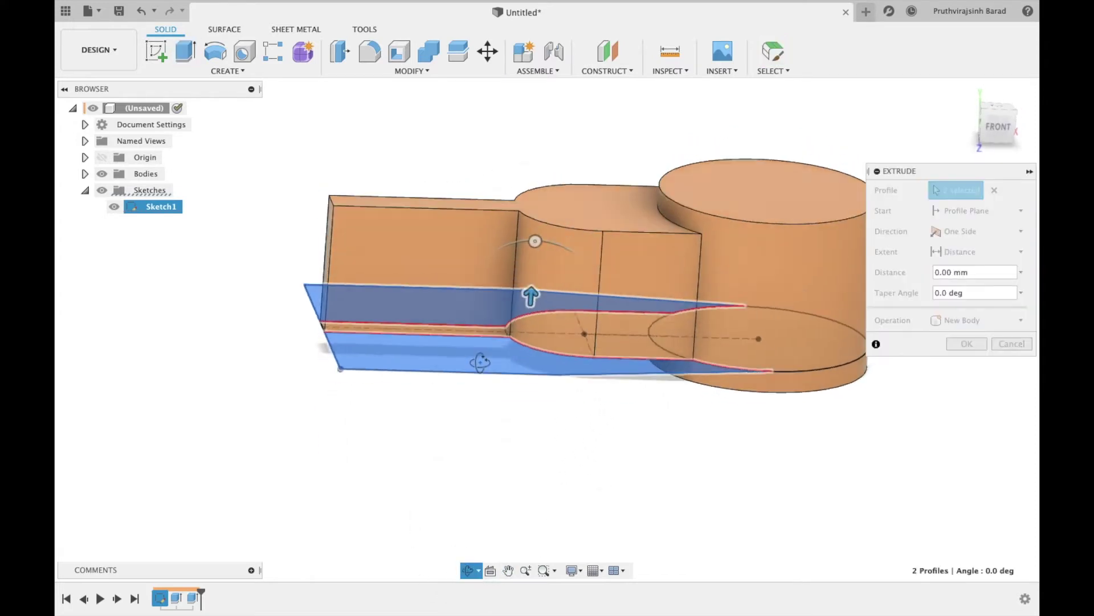
{"action": "left_click_drag", "start_coordinate": [533, 287], "coordinate": [536, 274]}
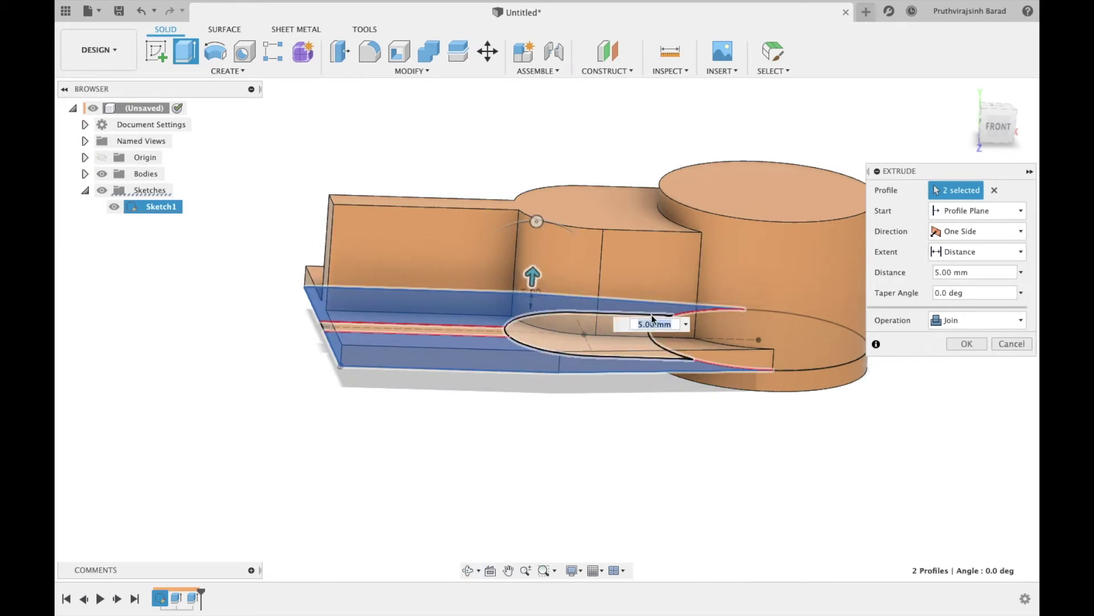
{"action": "type", "text": "8"}
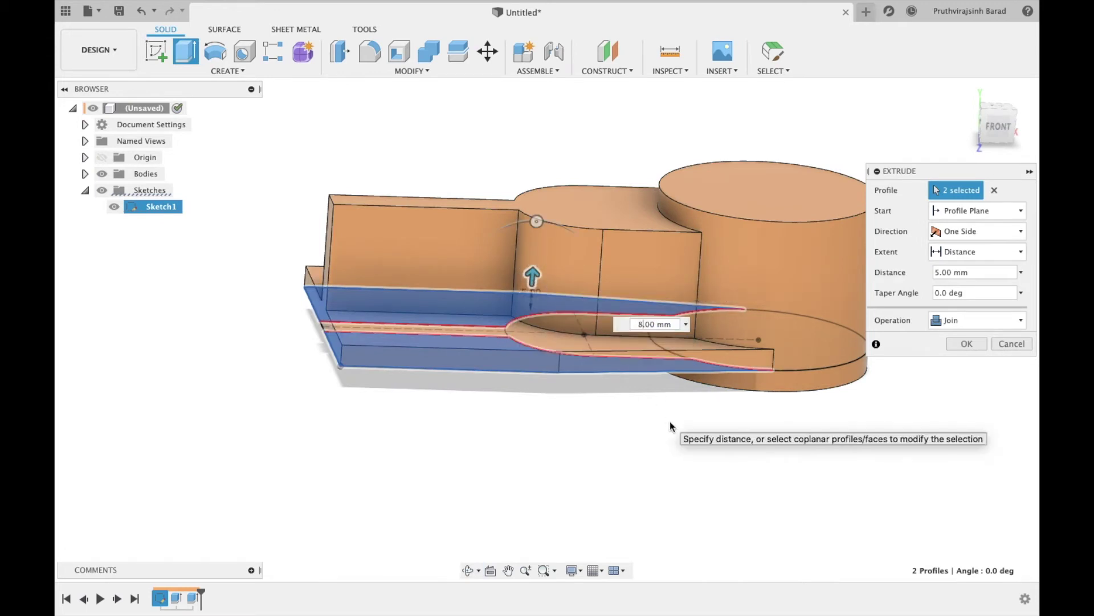
{"action": "key", "text": "Return"}
{"action": "left_click", "coordinate": [971, 343]}
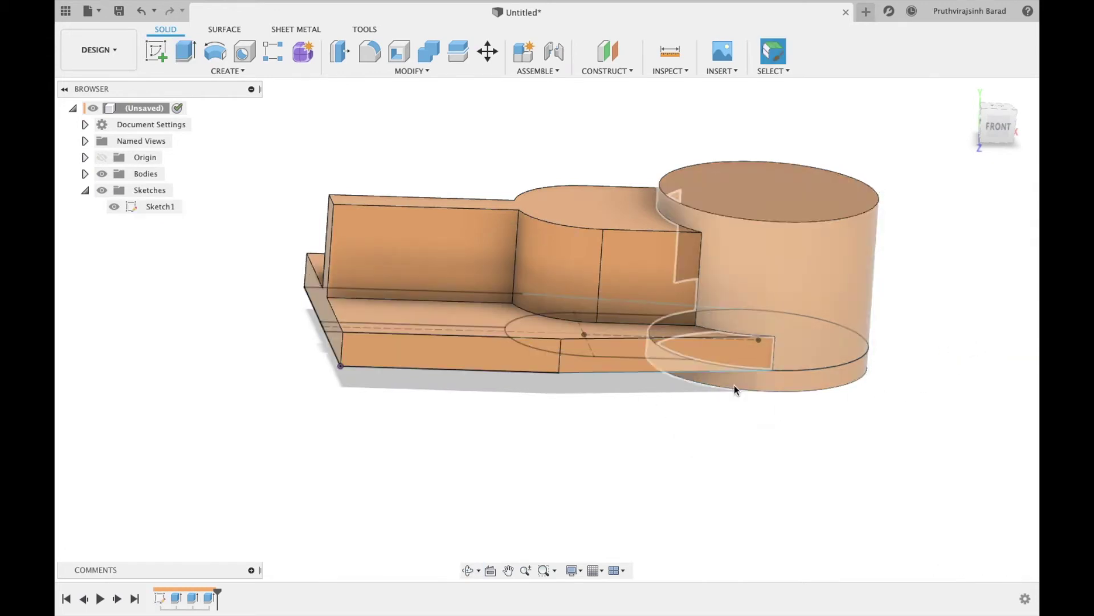
Step: Hide Sketch1 and sketch a triangle on the back wall's front face
{"action": "left_click", "coordinate": [114, 207]}
{"action": "left_click", "coordinate": [399, 251]}
{"action": "key", "text": "l"}
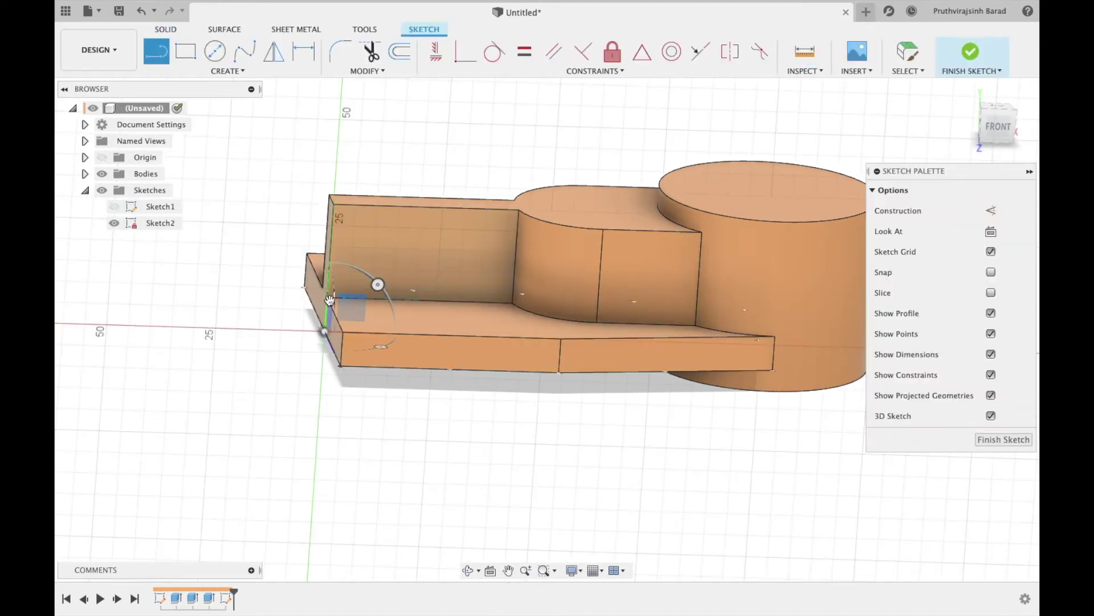
{"action": "left_click", "coordinate": [518, 209]}
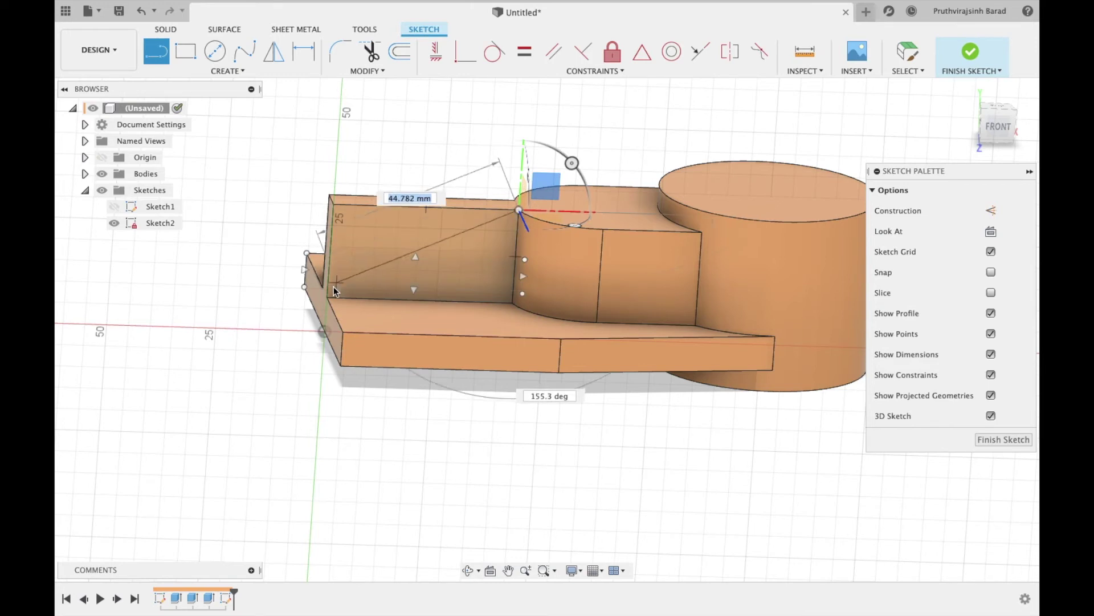
{"action": "left_click", "coordinate": [326, 297]}
{"action": "left_click", "coordinate": [333, 203]}
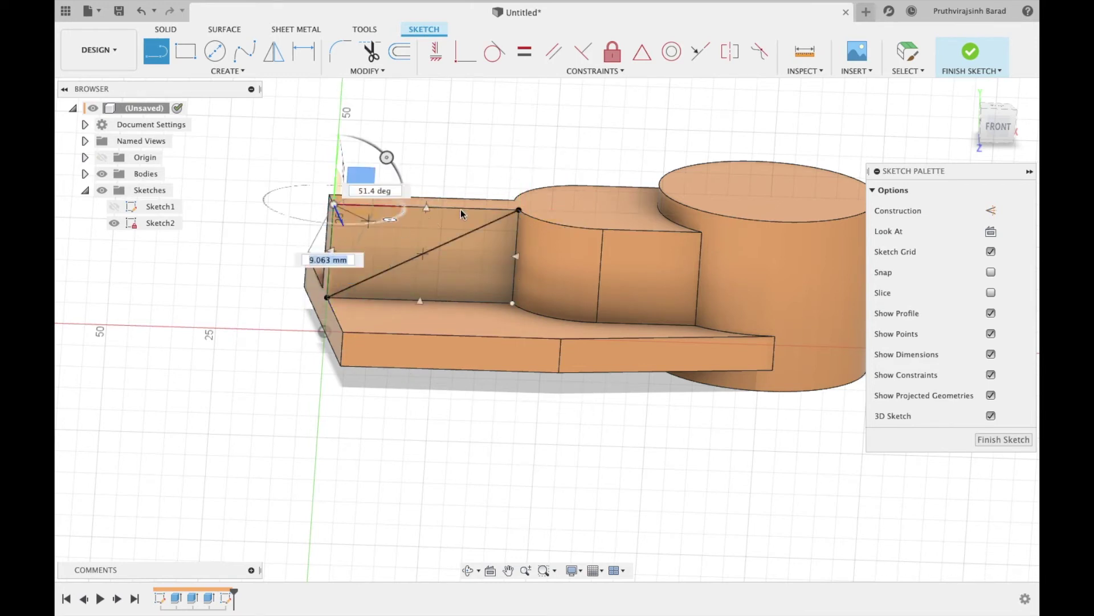
{"action": "left_click", "coordinate": [517, 210]}
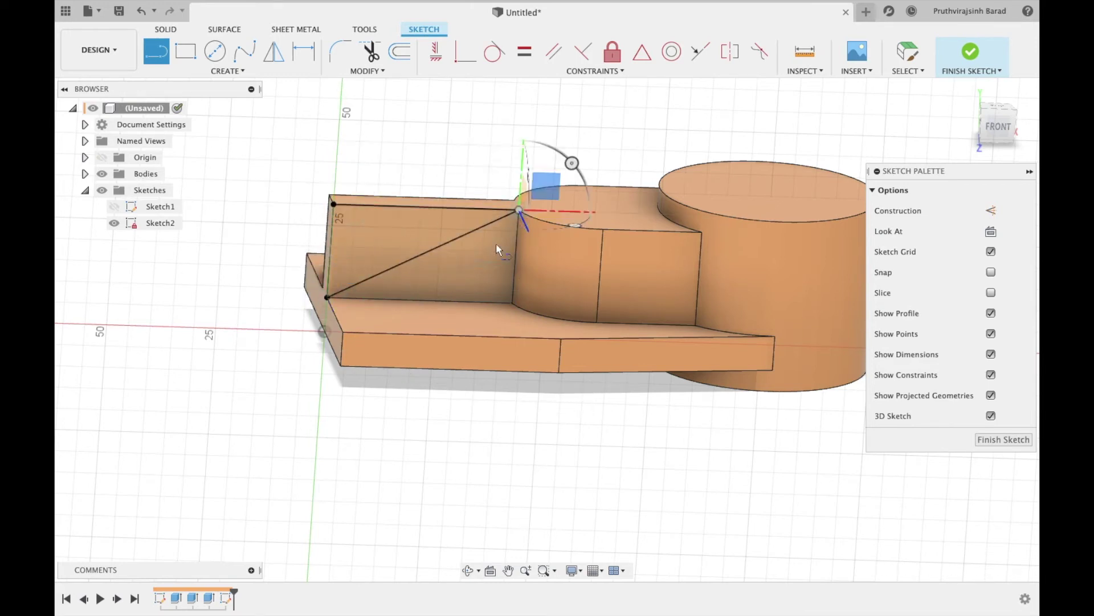
{"action": "left_click", "coordinate": [327, 297]}
{"action": "left_click", "coordinate": [334, 206]}
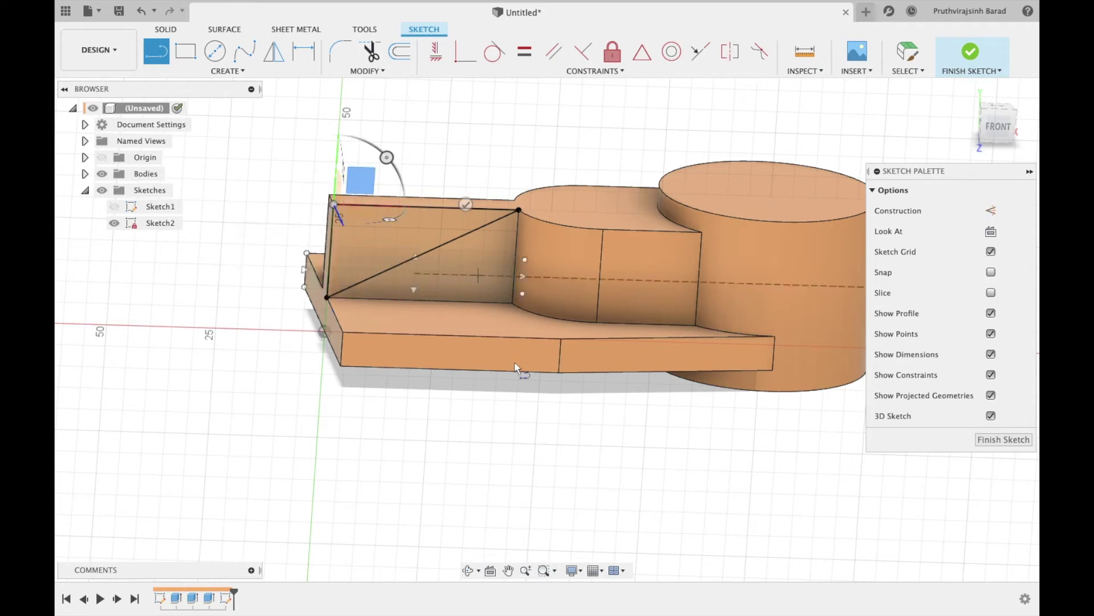
{"action": "left_click", "coordinate": [1003, 439]}
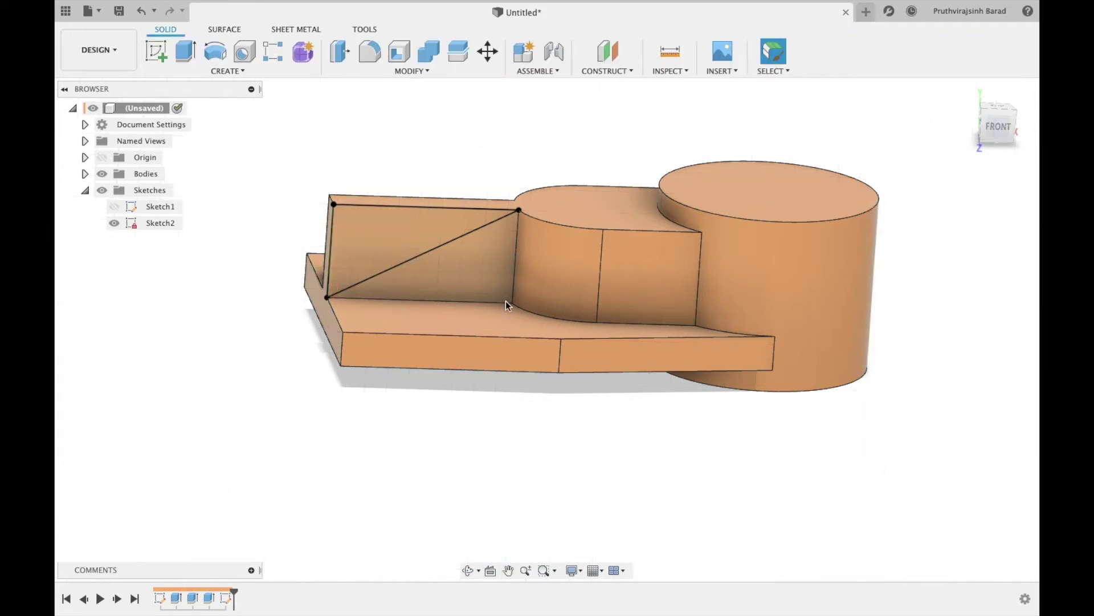
Step: Cut the triangle profile -55 mm through the side block to slope the rib
{"action": "left_click", "coordinate": [388, 241]}
{"action": "key", "text": "e"}
{"action": "left_click_drag", "start_coordinate": [432, 264], "coordinate": [390, 182]}
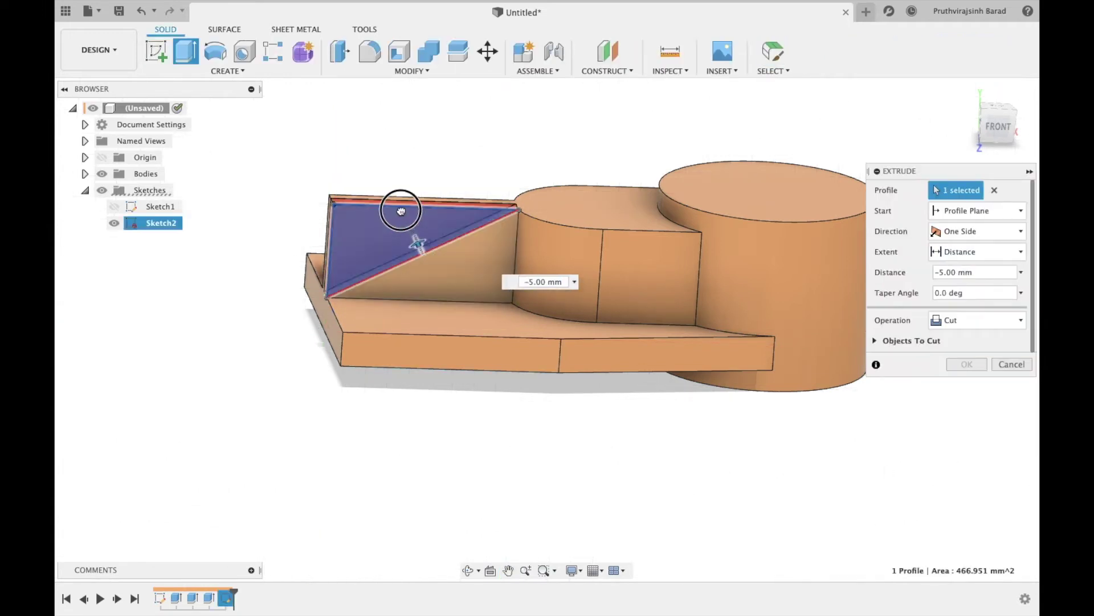
{"action": "left_click", "coordinate": [967, 364]}
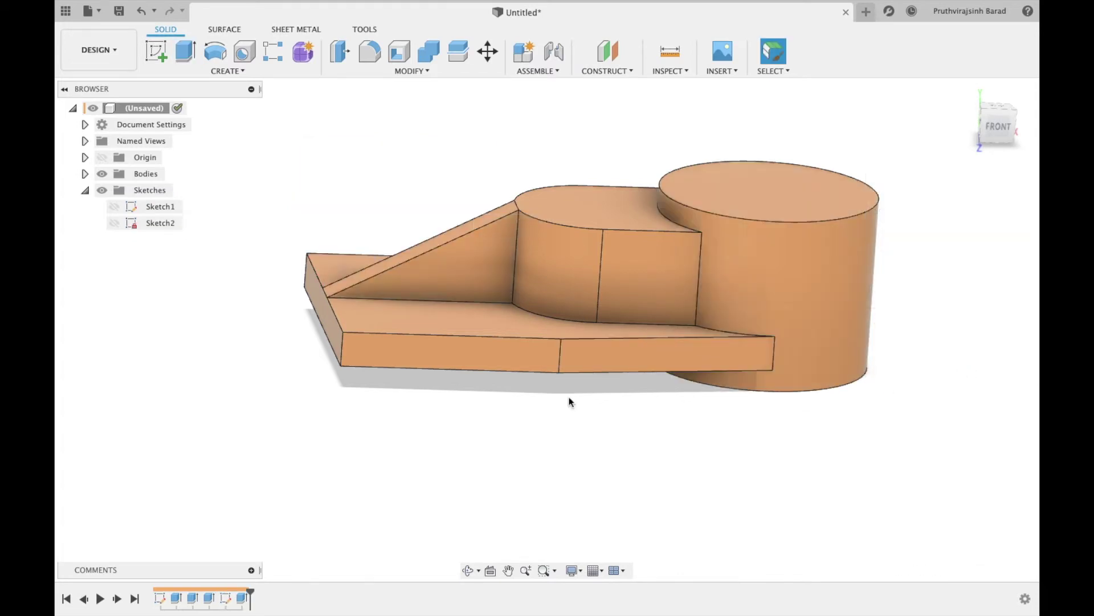
{"action": "left_click", "coordinate": [467, 570]}
Step: Tilt the view down and begin a new sketch on the base plate face
{"action": "mouse_move", "coordinate": [508, 259]}
{"action": "left_mouse_down"}
{"action": "mouse_move", "coordinate": [447, 289]}
{"action": "mouse_move", "coordinate": [472, 310]}
{"action": "mouse_move", "coordinate": [552, 279]}
{"action": "mouse_move", "coordinate": [627, 325]}
{"action": "mouse_move", "coordinate": [559, 347]}
{"action": "mouse_move", "coordinate": [484, 324]}
{"action": "mouse_move", "coordinate": [482, 354]}
{"action": "left_mouse_up"}
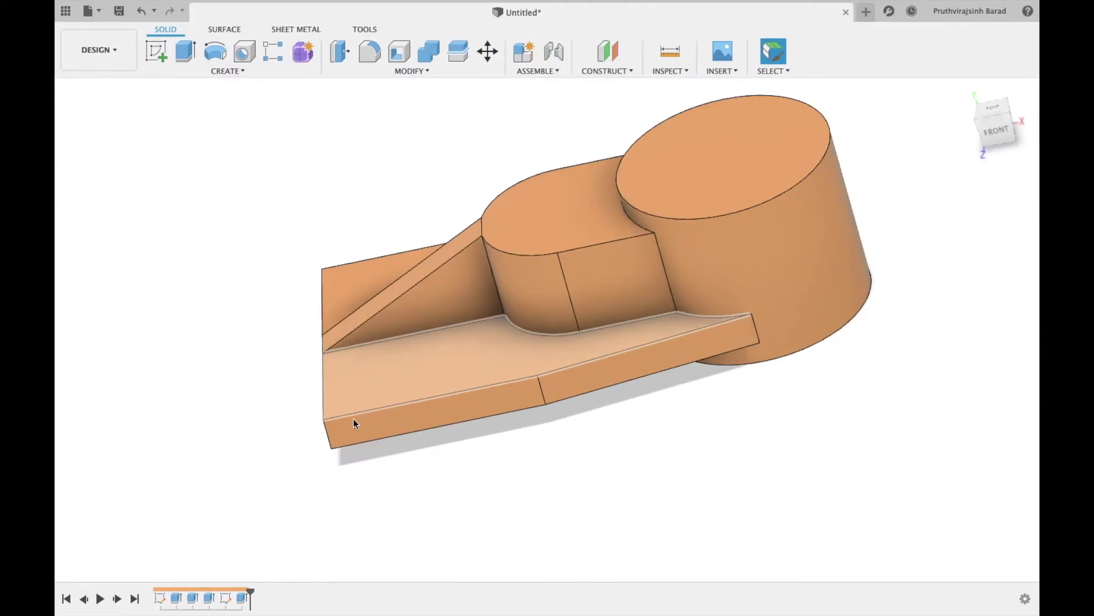
{"action": "left_click", "coordinate": [400, 375]}
{"action": "left_click", "coordinate": [156, 51]}
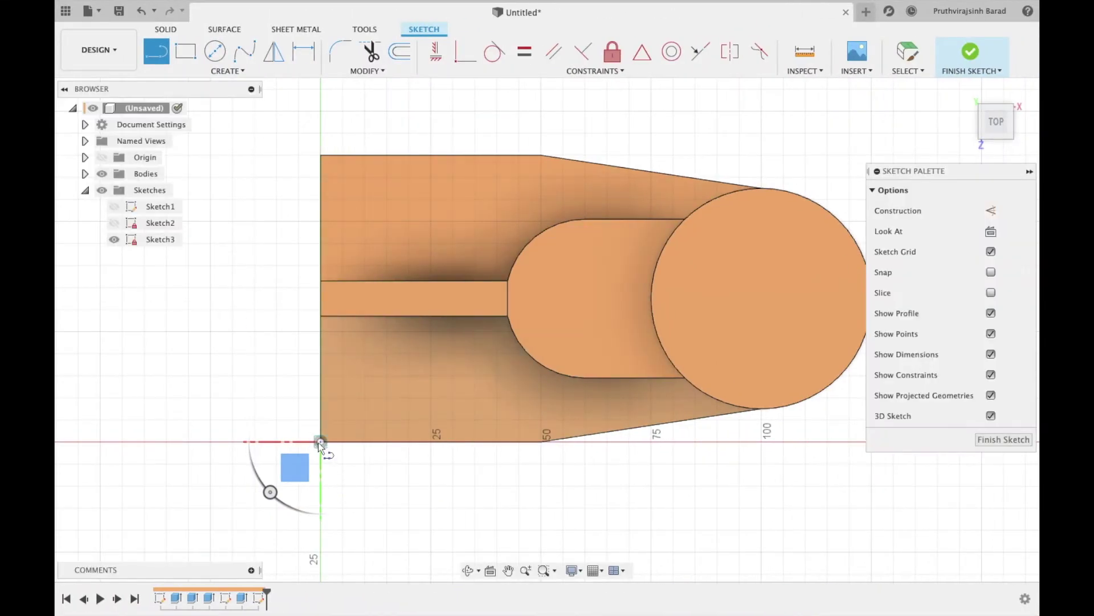
Step: Draw the 20 mm and 12.5 mm locating lines as construction geometry
{"action": "type", "text": "20"}
{"action": "key", "text": "Return"}
{"action": "key", "text": "Escape"}
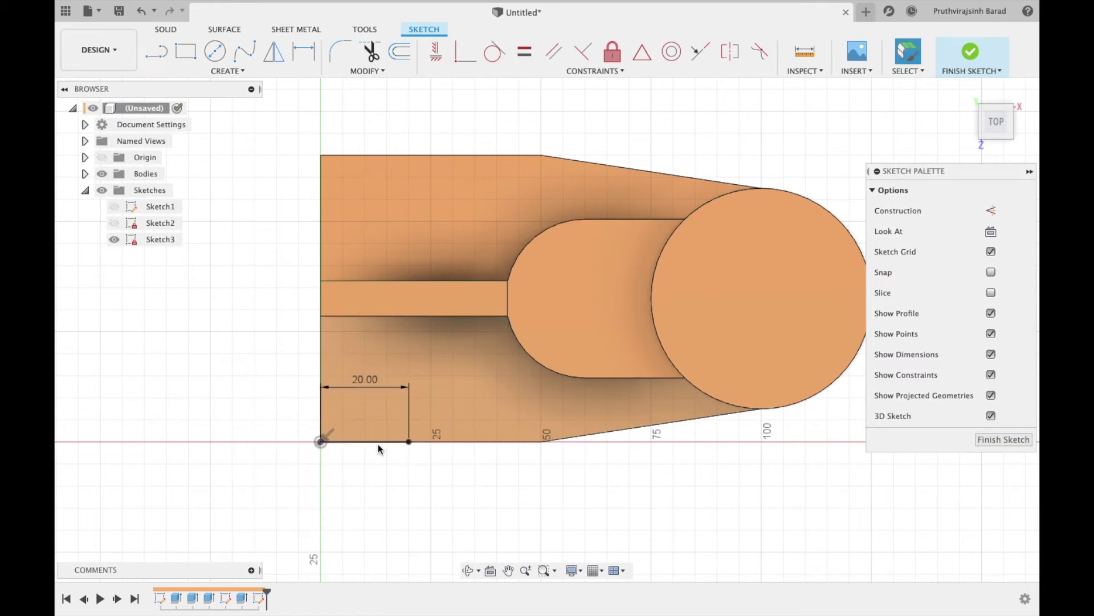
{"action": "key", "text": "l"}
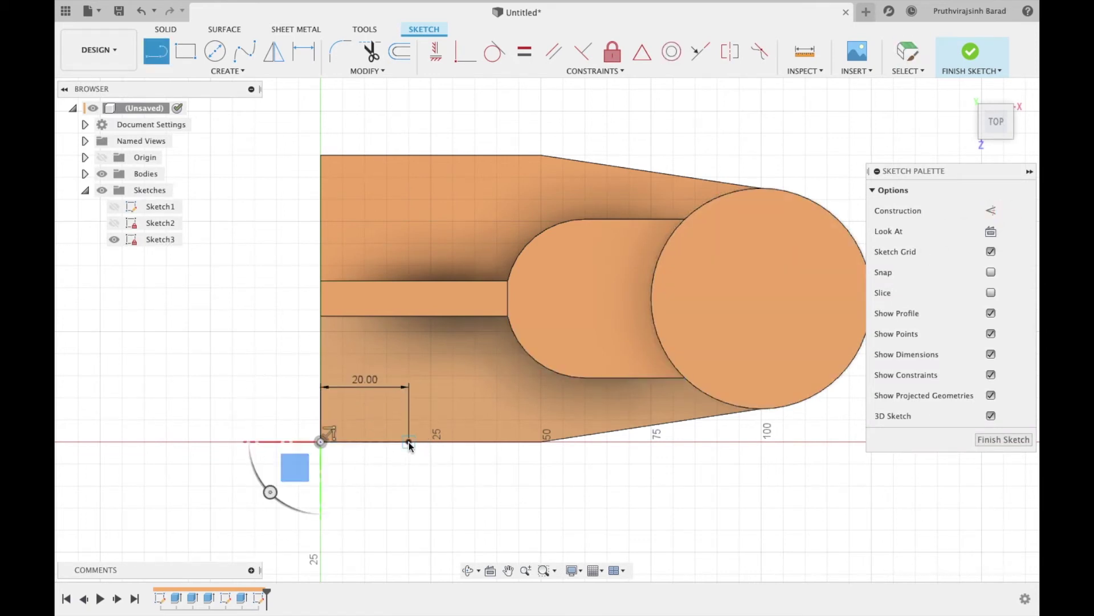
{"action": "left_click", "coordinate": [408, 442]}
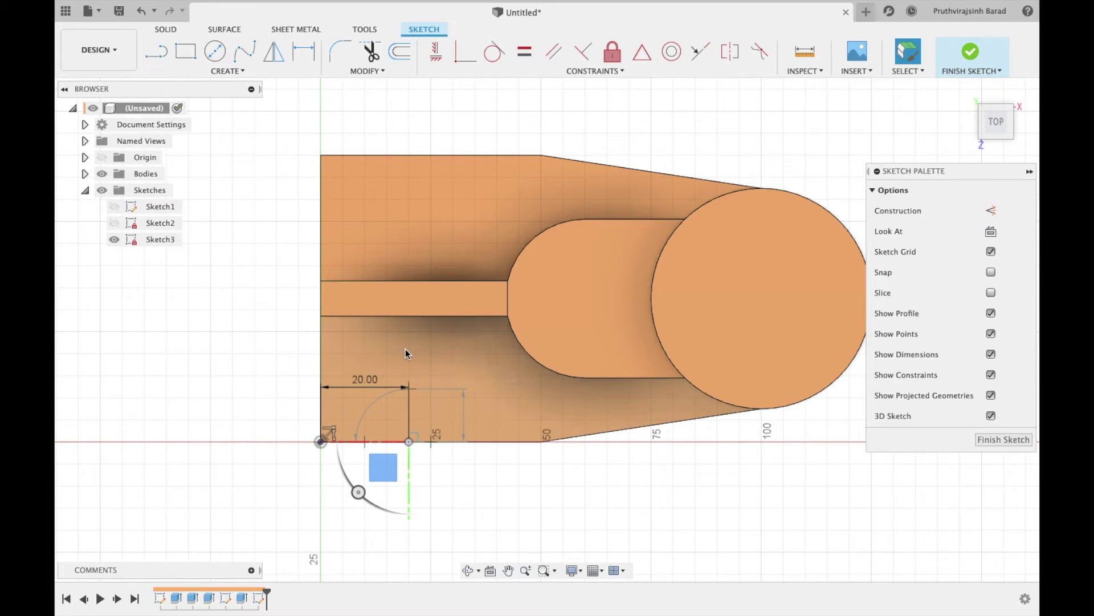
{"action": "key", "text": "Return"}
{"action": "key", "text": "Escape"}
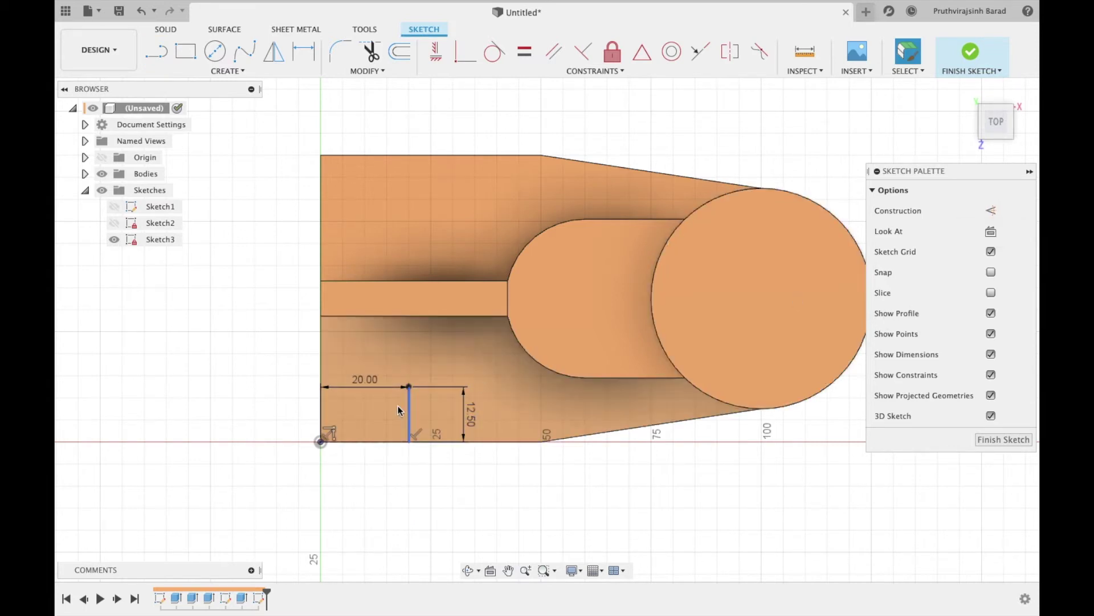
{"action": "left_click", "coordinate": [992, 211]}
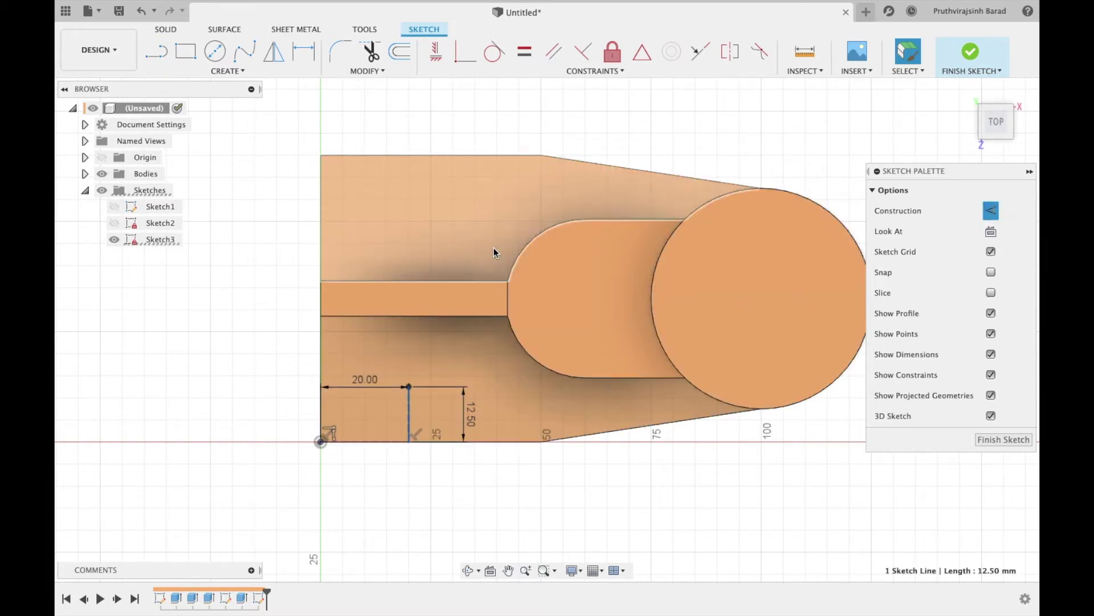
Step: Place the first Ø16 mm circle at the end of the 12.5 mm line
{"action": "key", "text": "l"}
{"action": "left_click", "coordinate": [321, 154]}
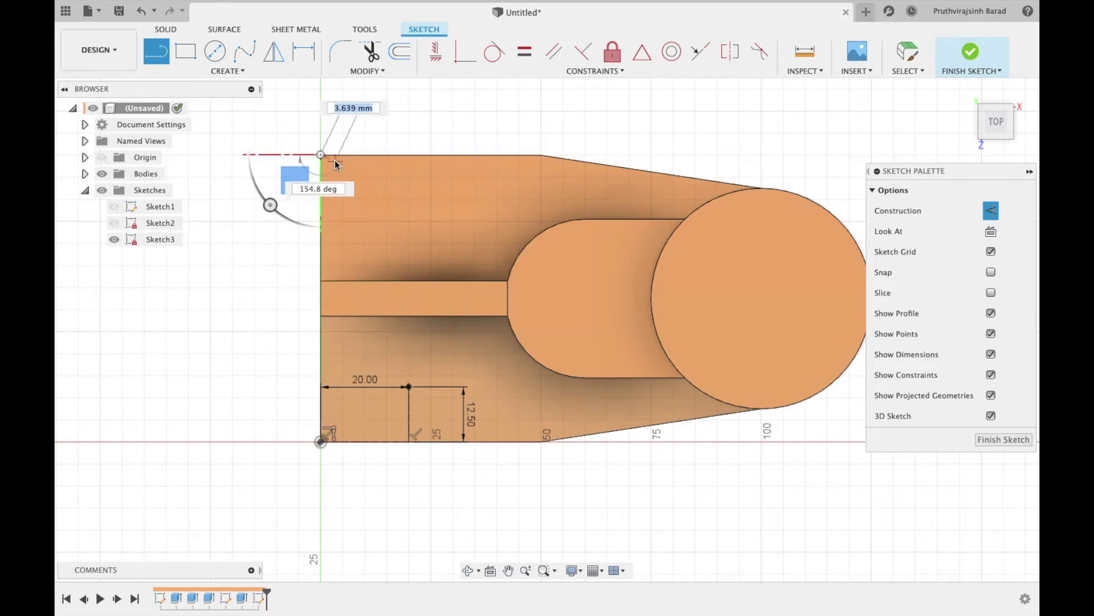
{"action": "scroll", "coordinate": [334, 160], "scroll_direction": "up", "scroll_amount": 5}
{"action": "scroll", "coordinate": [342, 148], "scroll_direction": "up", "scroll_amount": 3}
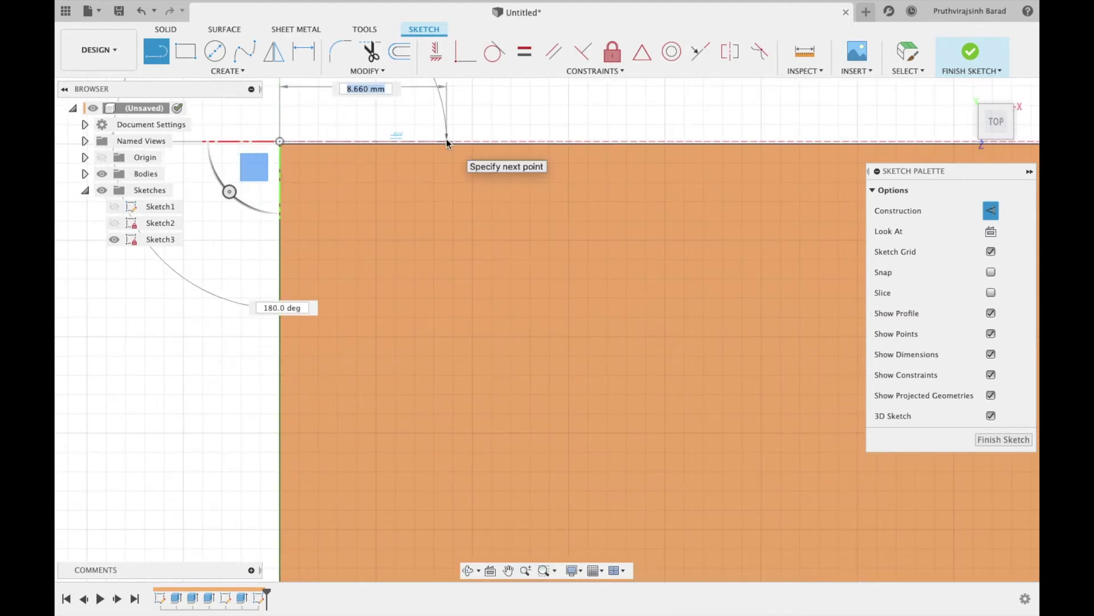
{"action": "key", "text": "Escape"}
{"action": "scroll", "coordinate": [427, 316], "scroll_direction": "down", "scroll_amount": 5}
{"action": "scroll", "coordinate": [401, 257], "scroll_direction": "down", "scroll_amount": 2}
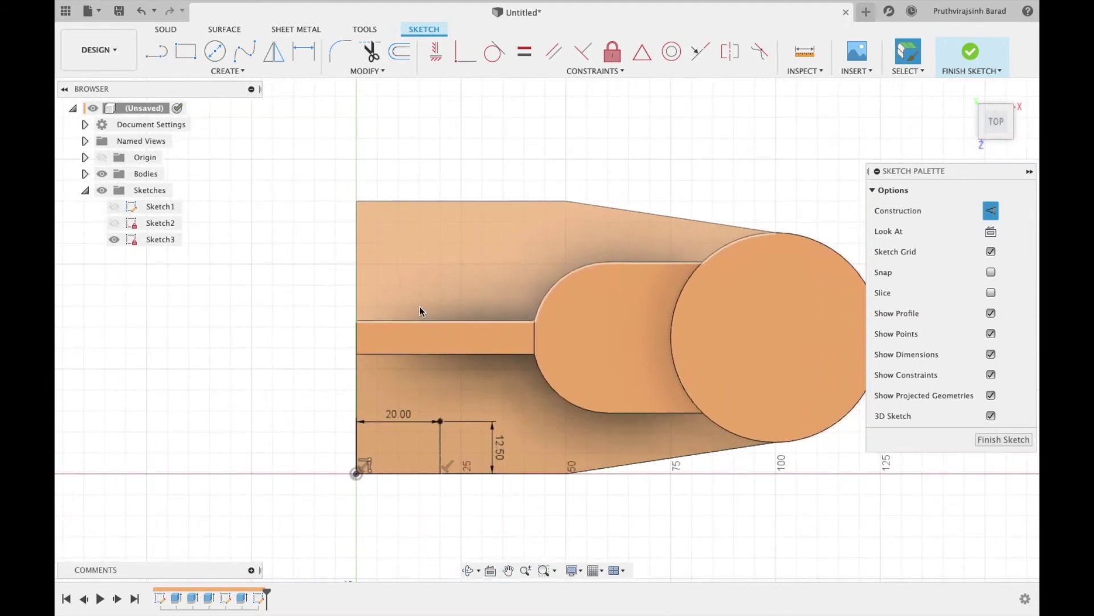
{"action": "key", "text": "c"}
{"action": "left_click", "coordinate": [390, 472]}
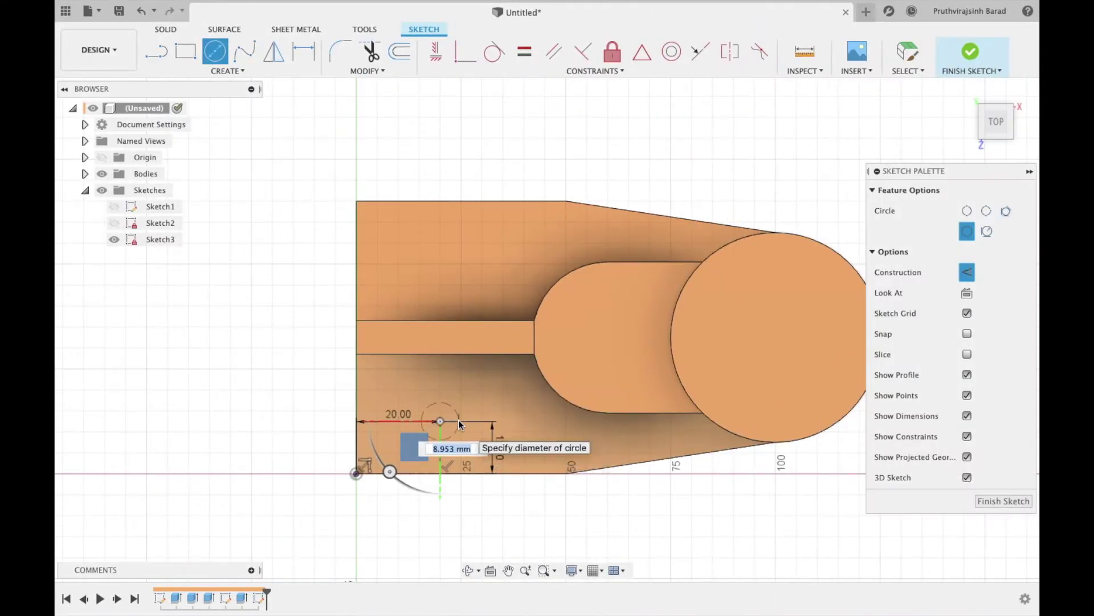
{"action": "type", "text": "16"}
{"action": "key", "text": "Return"}
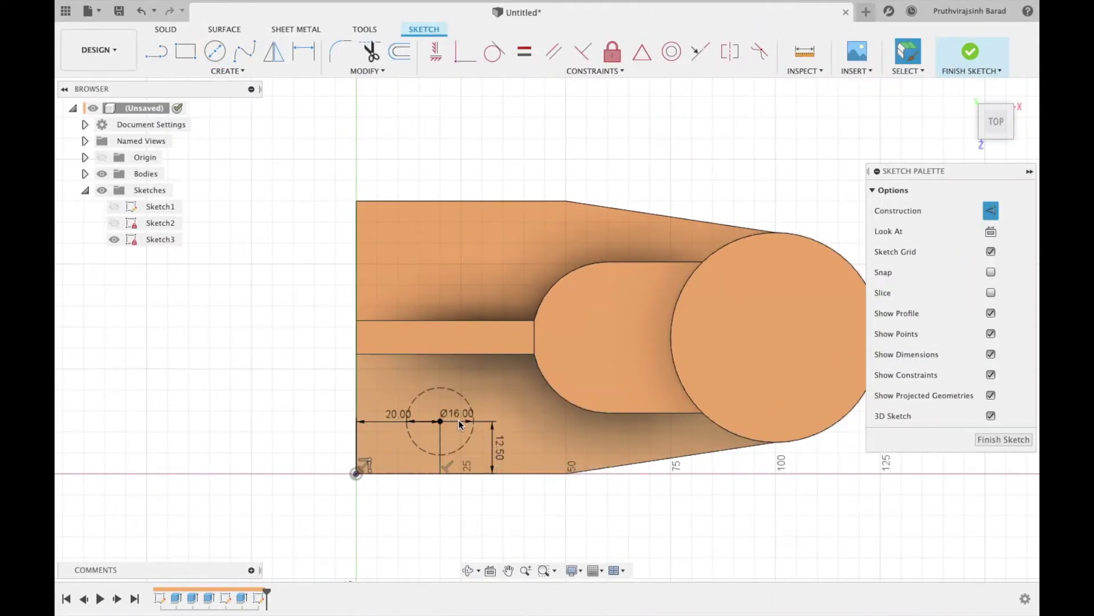
{"action": "left_click", "coordinate": [407, 421]}
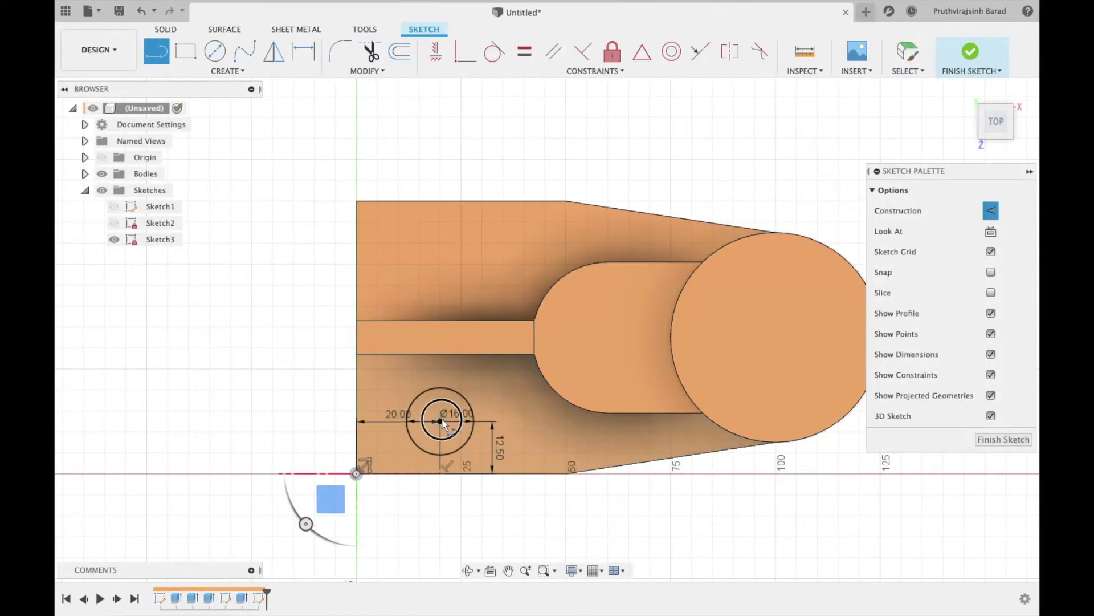
Step: Draw a 40 mm vertical construction line up from the first circle's centre
{"action": "left_click", "coordinate": [440, 421]}
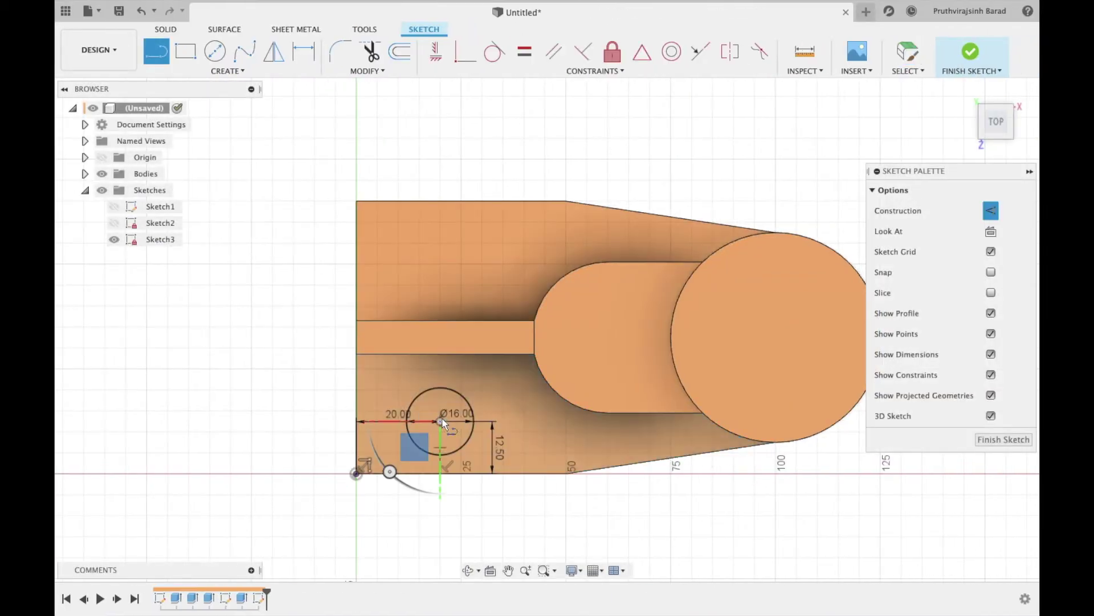
{"action": "type", "text": "65"}
{"action": "key", "text": "Tab"}
{"action": "type", "text": "("}
{"action": "type", "text": "-12.5-12.5"}
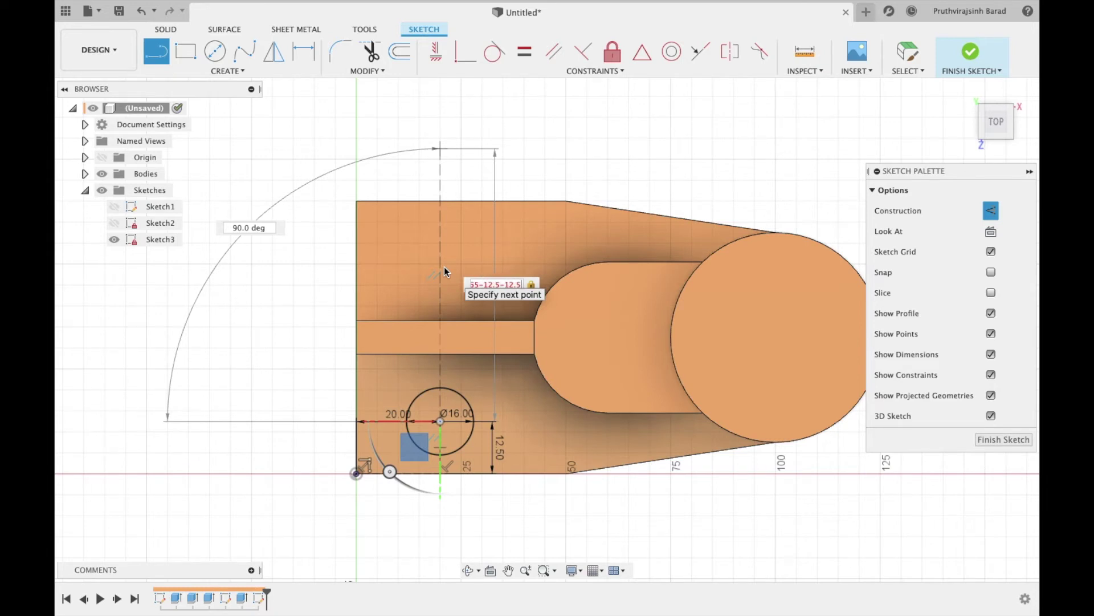
{"action": "type", "text": ")"}
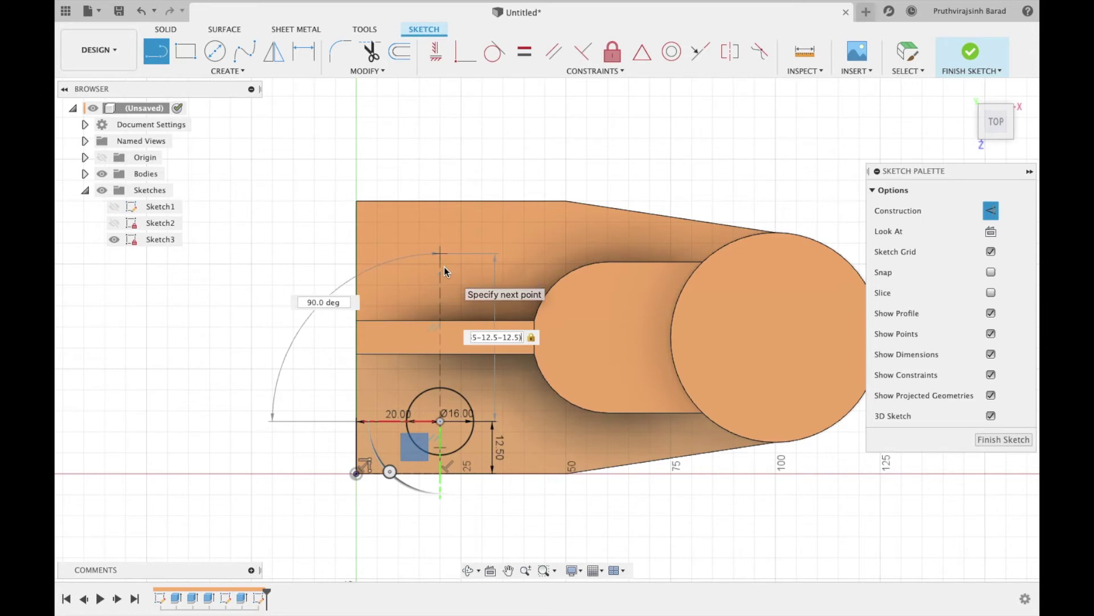
{"action": "key", "text": "Return"}
{"action": "key", "text": "Escape"}
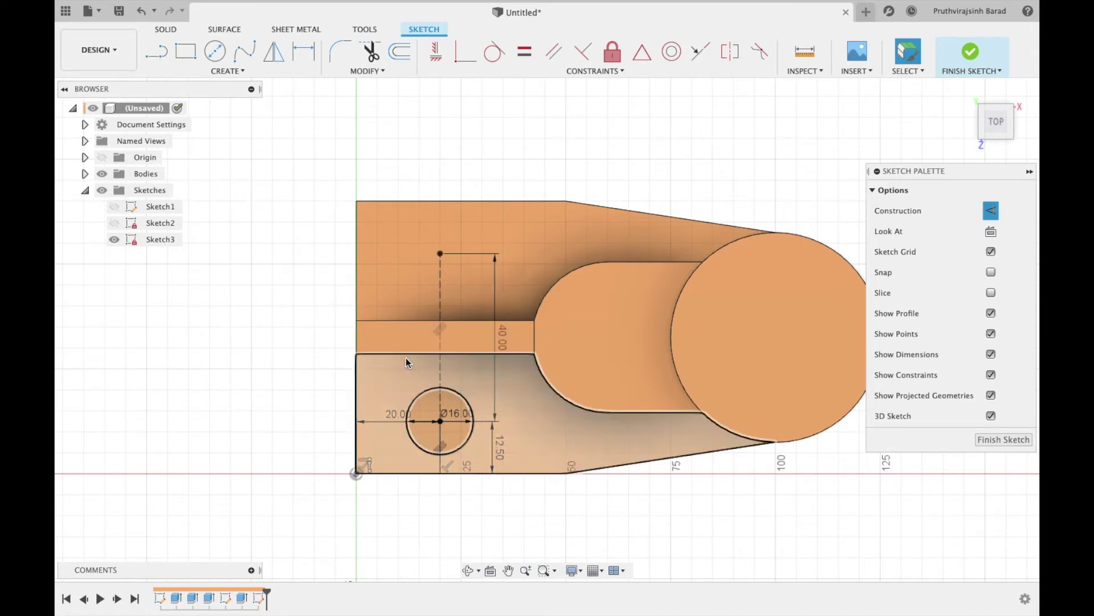
Step: Add the second Ø16 mm circle at the line's top end and finish the sketch
{"action": "key", "text": "c"}
{"action": "left_click", "coordinate": [442, 255]}
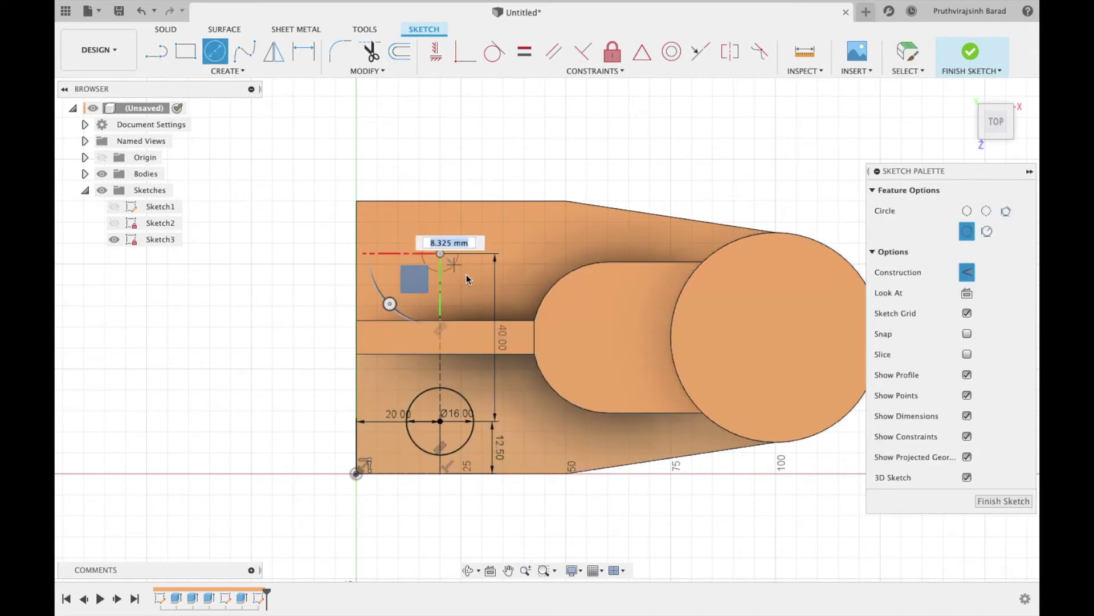
{"action": "type", "text": "16"}
{"action": "key", "text": "Return"}
{"action": "key", "text": "Escape"}
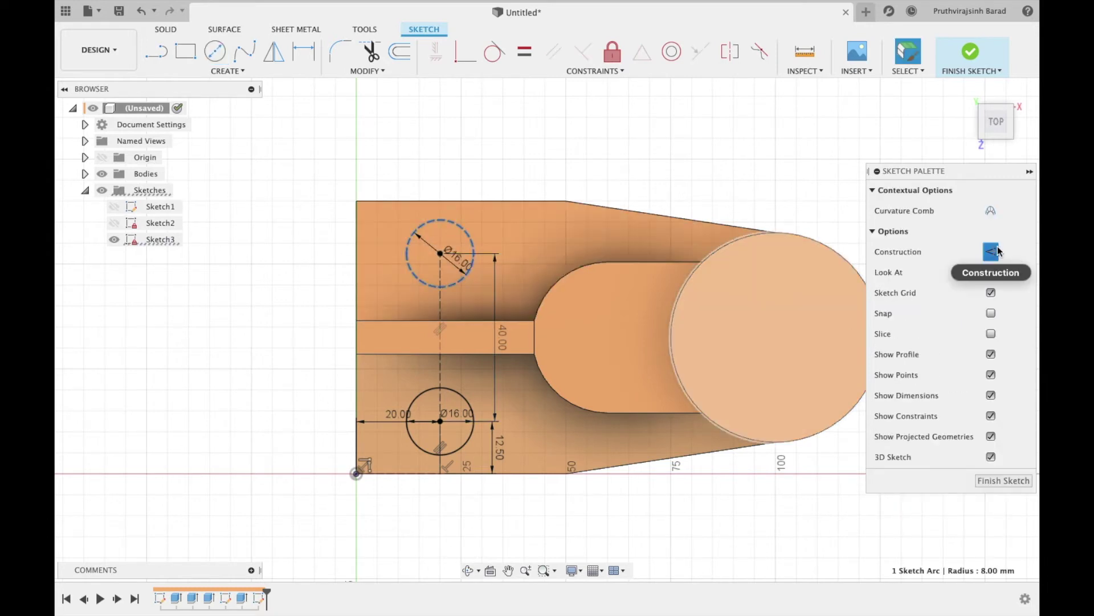
{"action": "left_click", "coordinate": [723, 176]}
{"action": "left_click", "coordinate": [468, 570]}
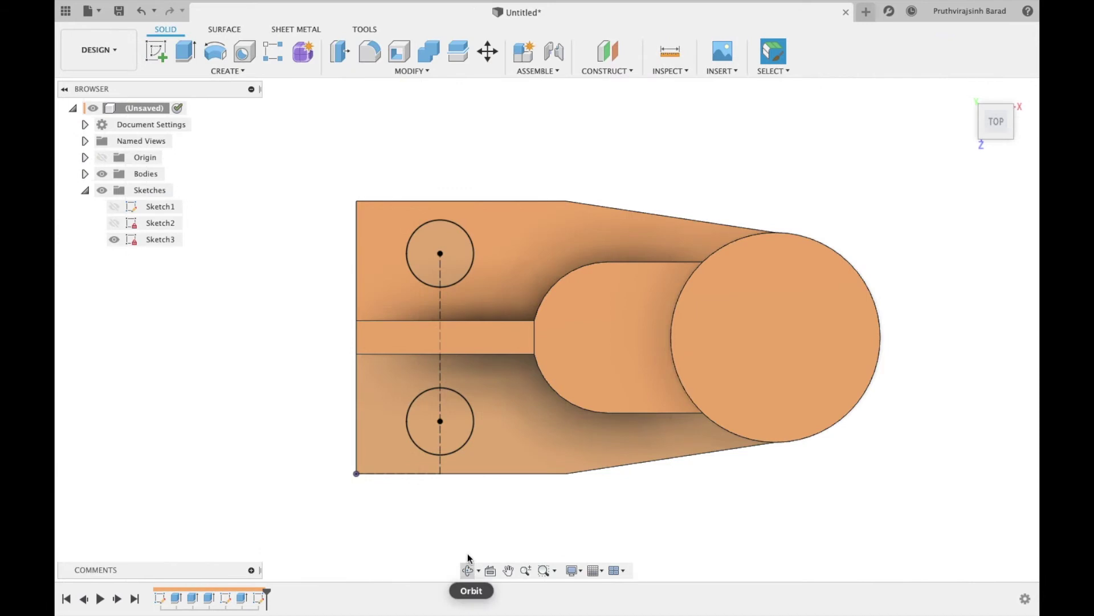
Step: Extrude both Ø16 circles 2 mm as a Join and select the two boss top edges
{"action": "left_click_drag", "start_coordinate": [513, 428], "coordinate": [557, 362]}
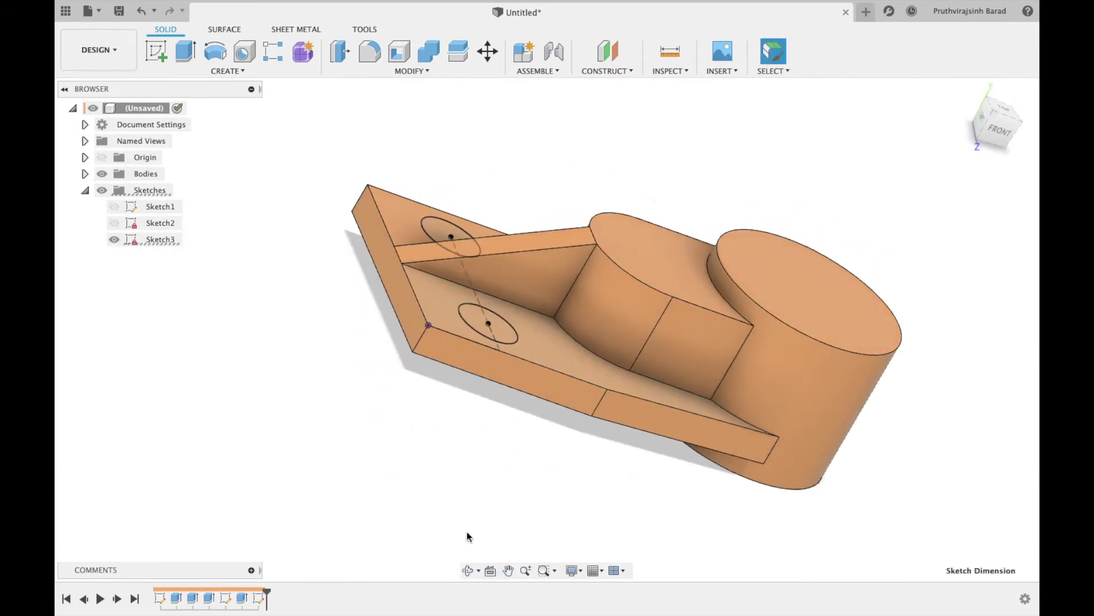
{"action": "left_click_drag", "start_coordinate": [477, 347], "coordinate": [462, 341]}
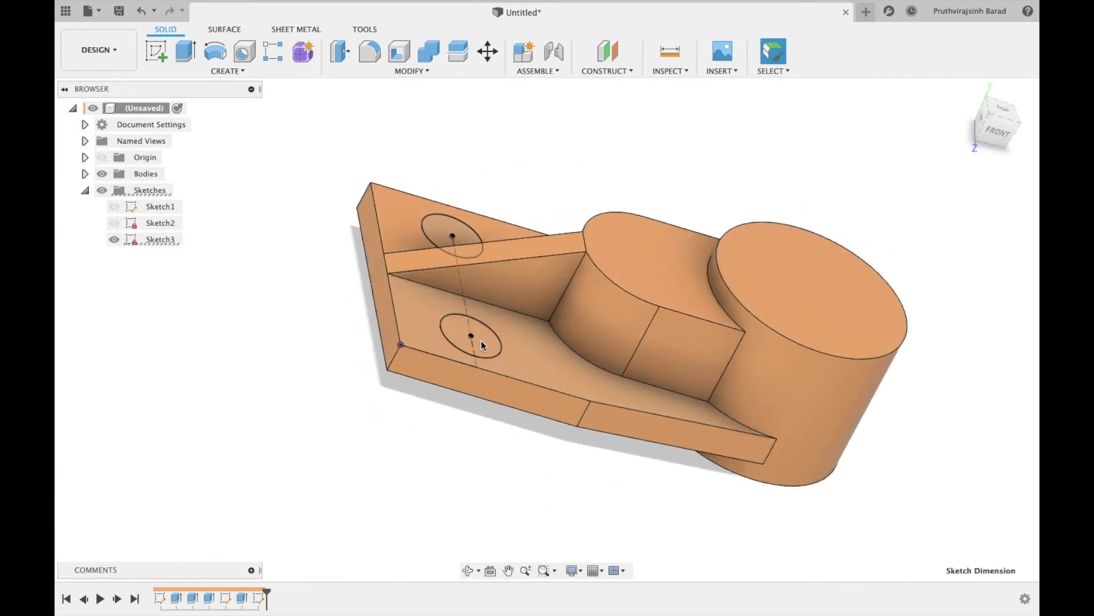
{"action": "left_click", "coordinate": [484, 346]}
{"action": "left_click", "coordinate": [437, 232], "text": "shift"}
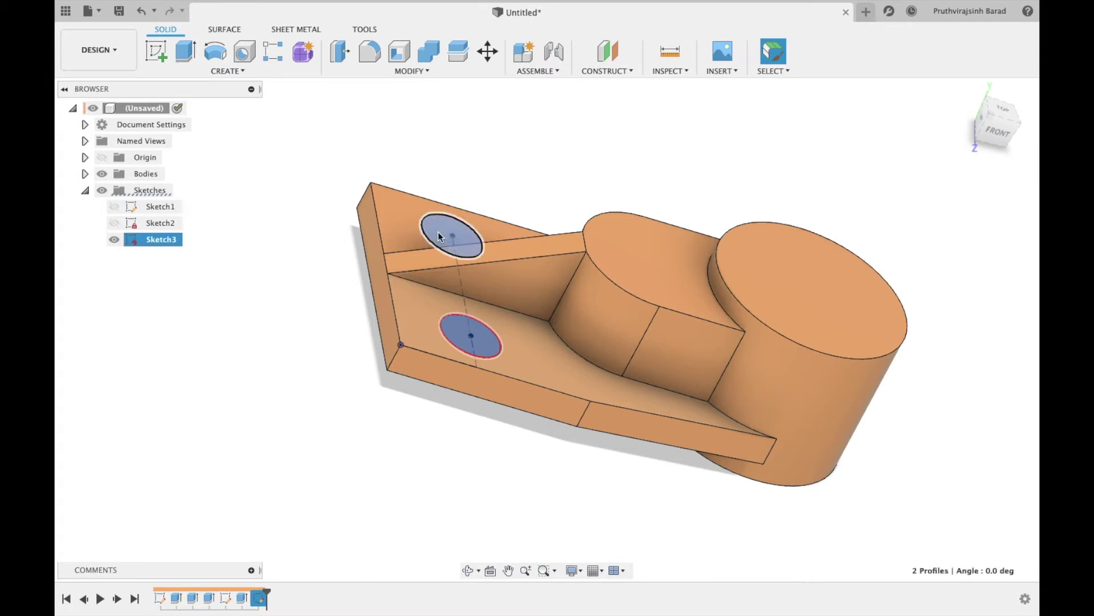
{"action": "key", "text": "e"}
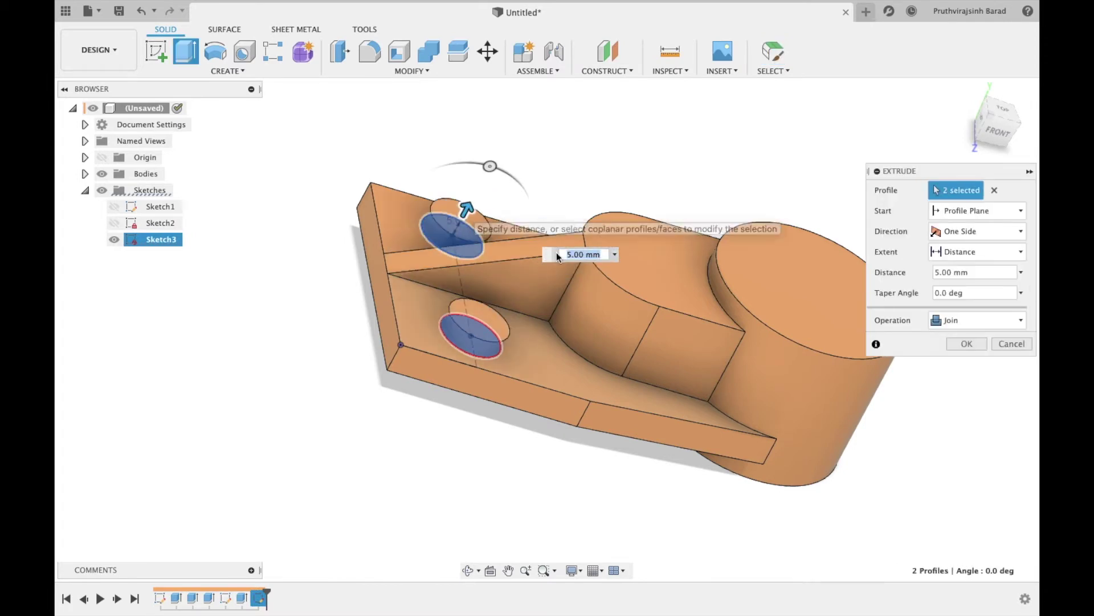
{"action": "type", "text": "2"}
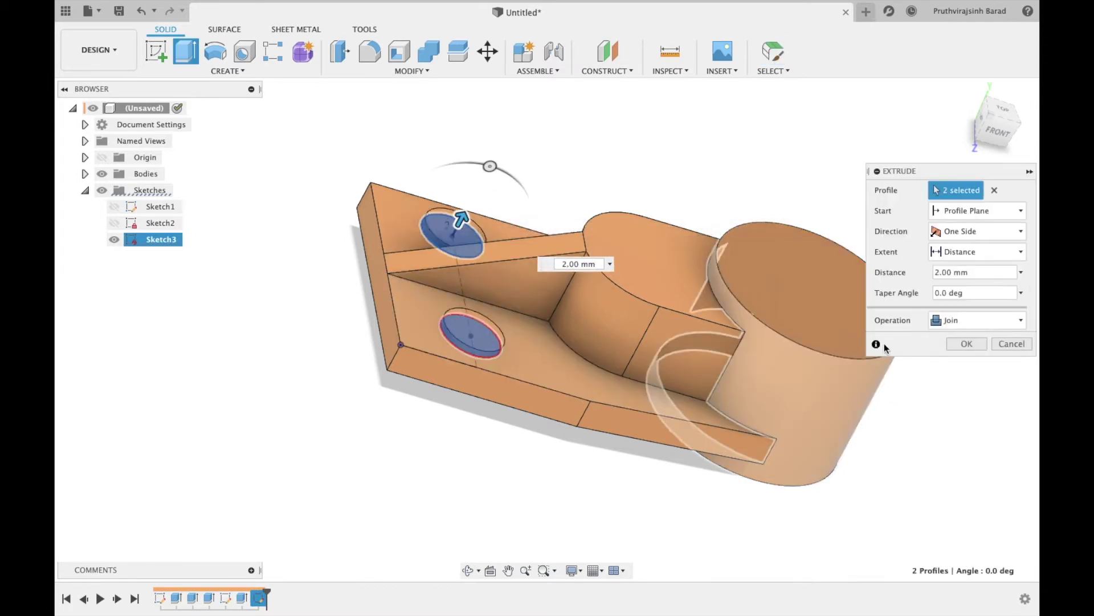
{"action": "left_click", "coordinate": [964, 343]}
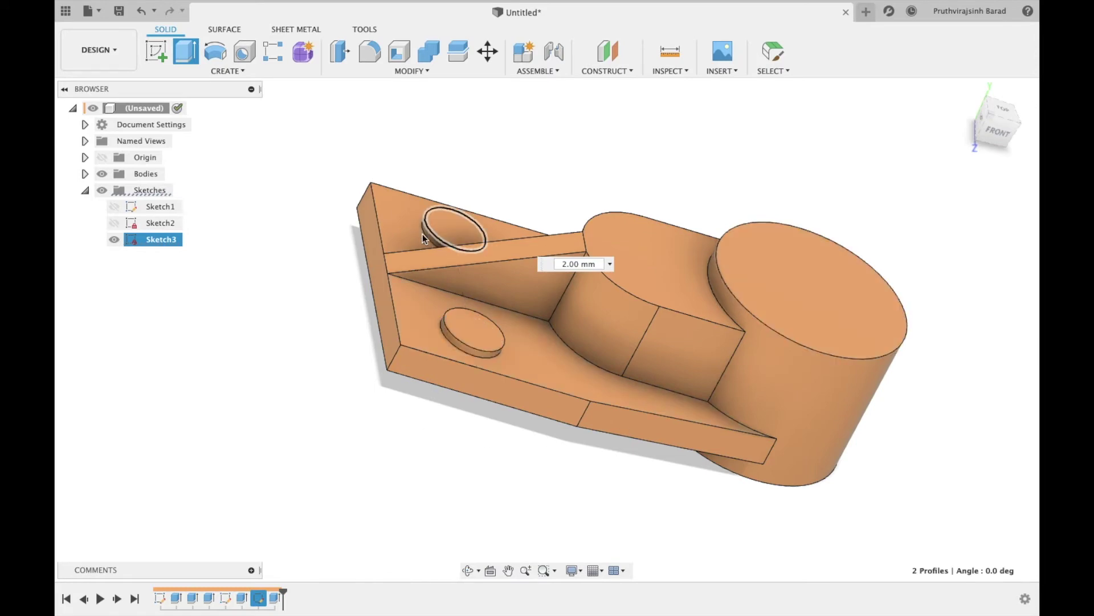
{"action": "left_click", "coordinate": [447, 341]}
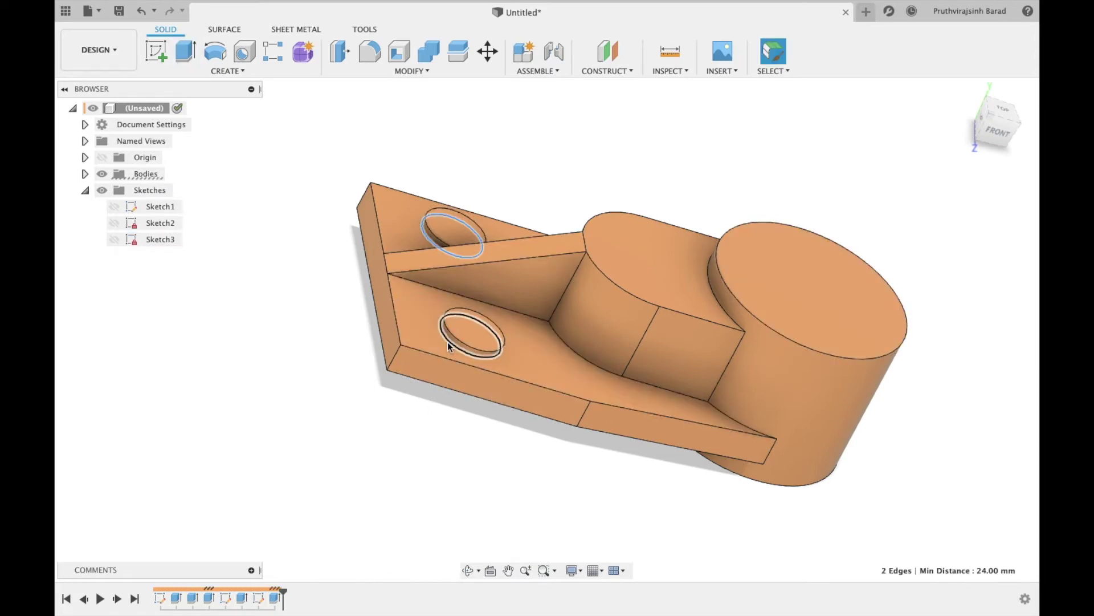
{"action": "key", "text": "ctrl+Left"}
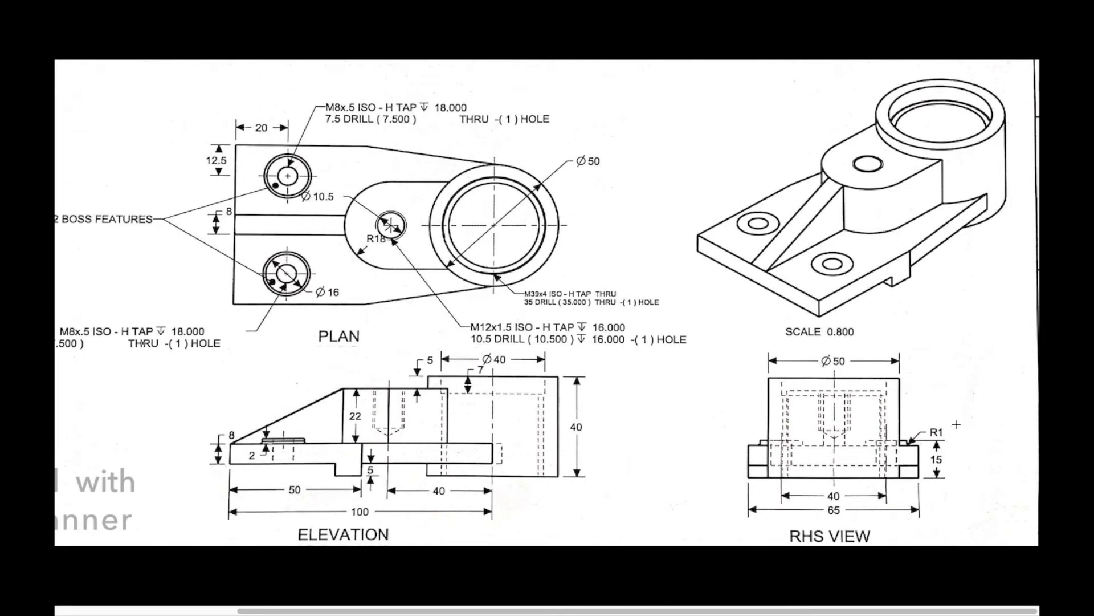
Step: Apply a 1 mm fillet to both boss top edges, then orbit to the underside
{"action": "key", "text": "ctrl+Right"}
{"action": "key", "text": "f"}
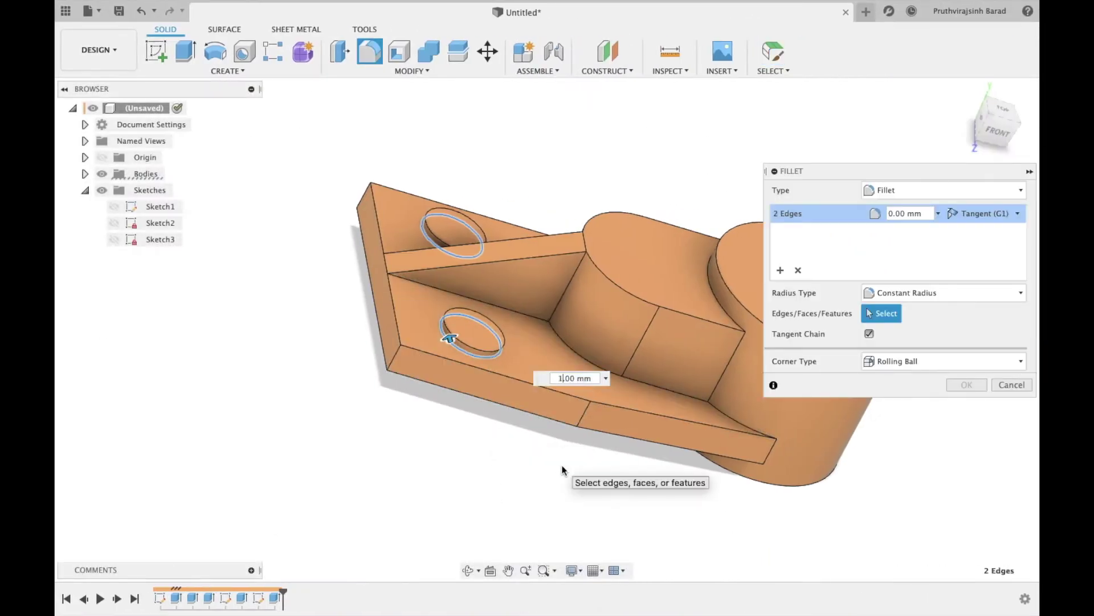
{"action": "left_click", "coordinate": [966, 384]}
{"action": "left_click", "coordinate": [468, 570]}
{"action": "mouse_move", "coordinate": [587, 366]}
{"action": "left_mouse_down"}
{"action": "mouse_move", "coordinate": [715, 403]}
{"action": "mouse_move", "coordinate": [662, 390]}
{"action": "mouse_move", "coordinate": [745, 296]}
{"action": "mouse_move", "coordinate": [772, 313]}
{"action": "left_mouse_up"}
Step: Start a new sketch on the base plate's flat bottom face
{"action": "key", "text": "Escape"}
{"action": "left_click", "coordinate": [532, 279]}
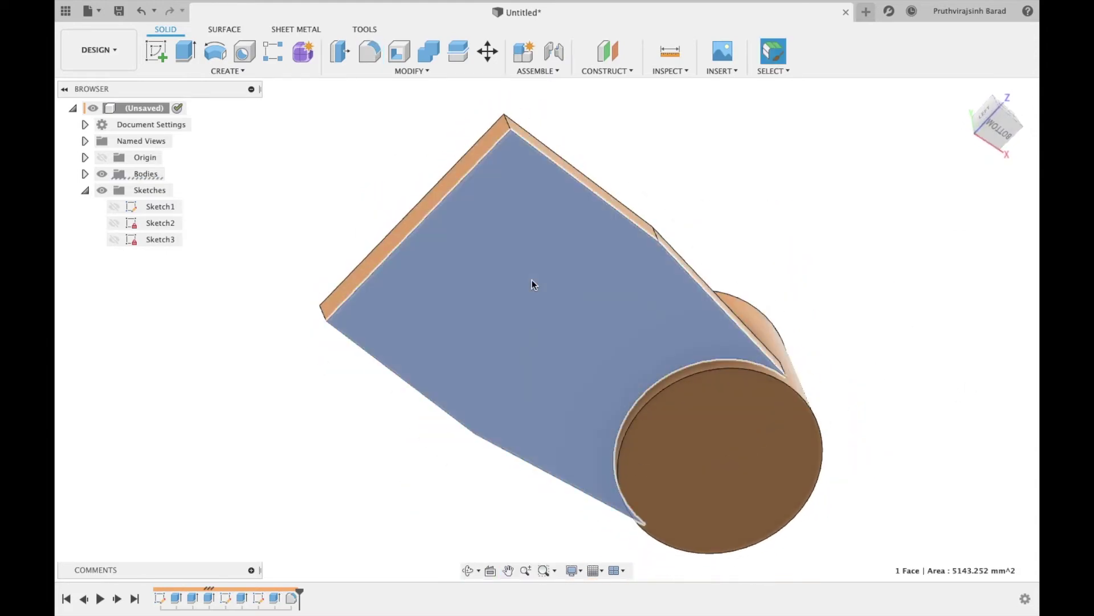
{"action": "left_click", "coordinate": [155, 50]}
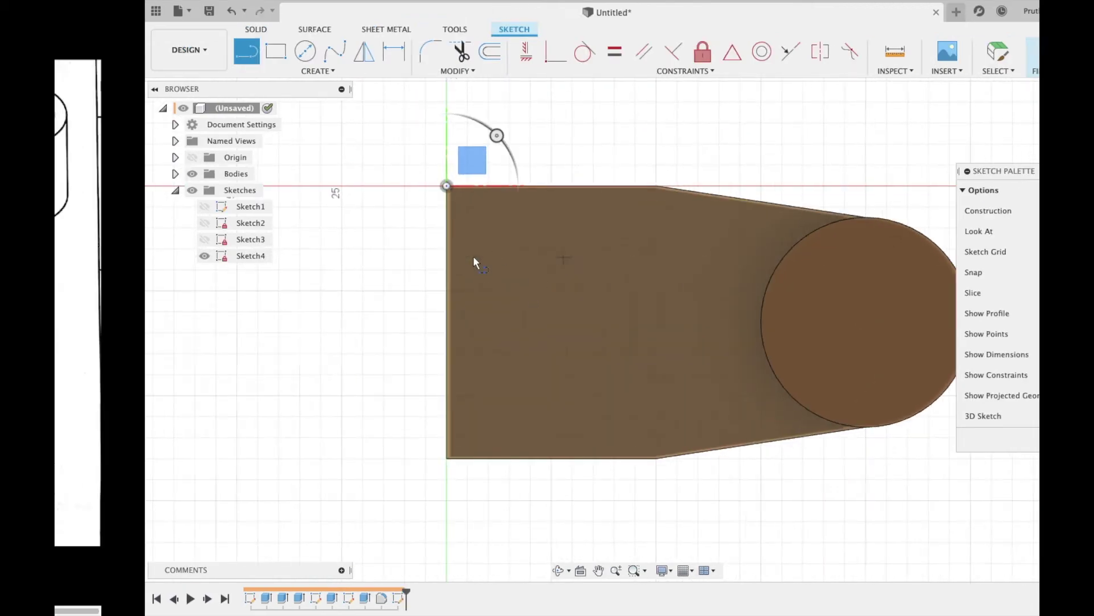
{"action": "key", "text": "ctrl+Right"}
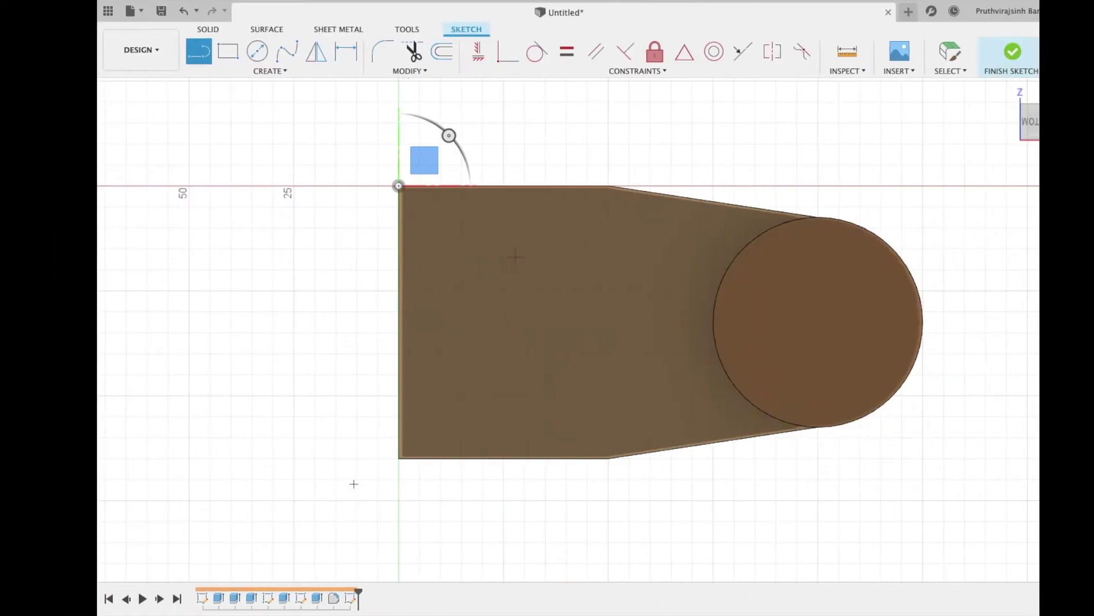
Step: Draw a closed 10 mm-wide strip across the full base width and finish the sketch
{"action": "left_click", "coordinate": [356, 186]}
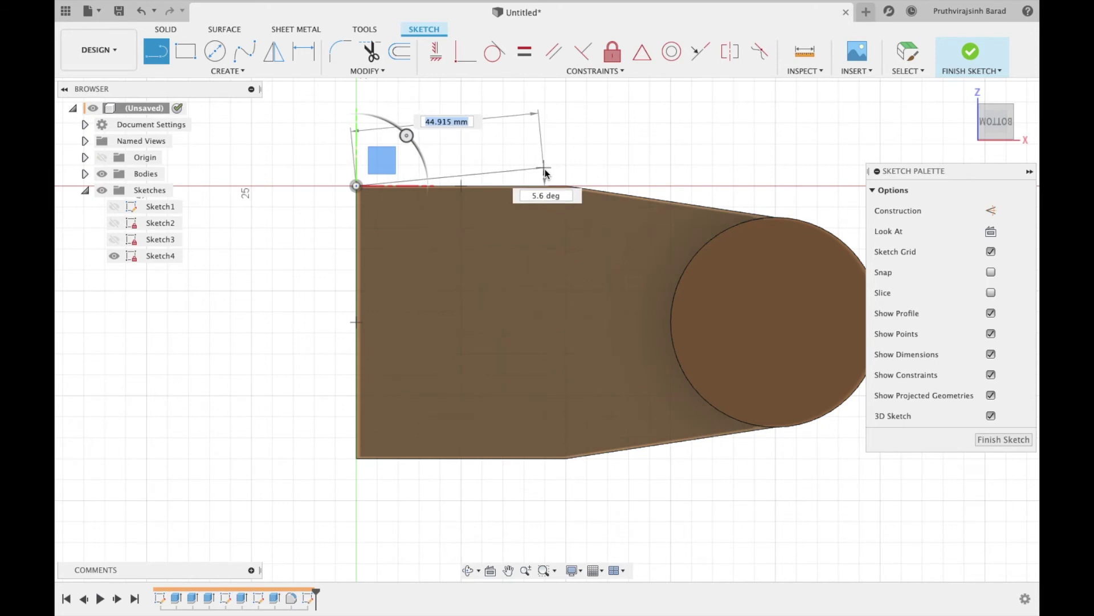
{"action": "key", "text": "Escape"}
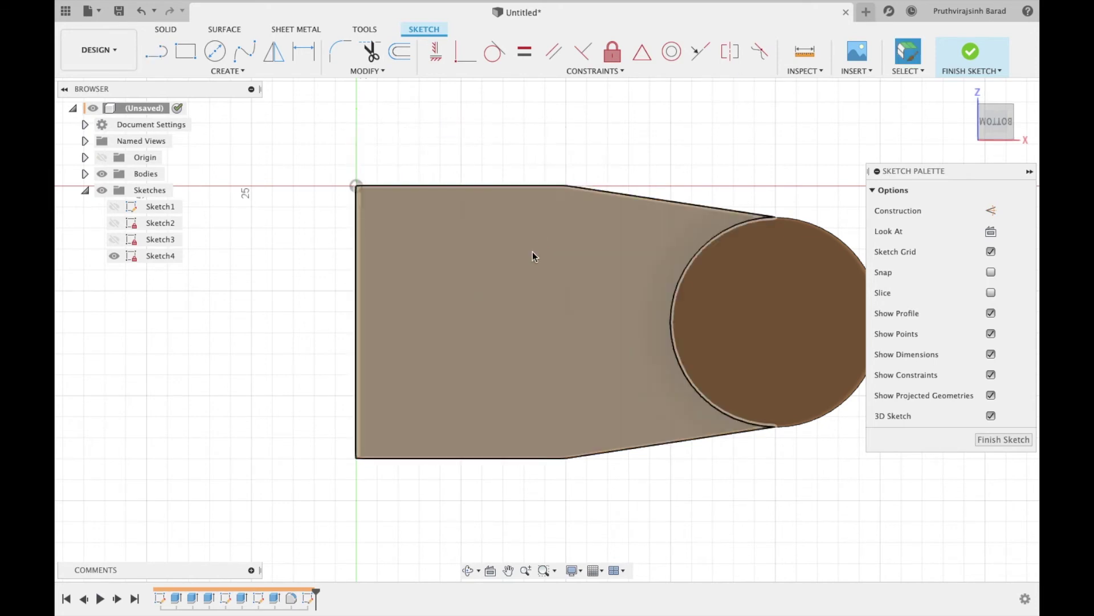
{"action": "left_click", "coordinate": [567, 187]}
{"action": "type", "text": "10"}
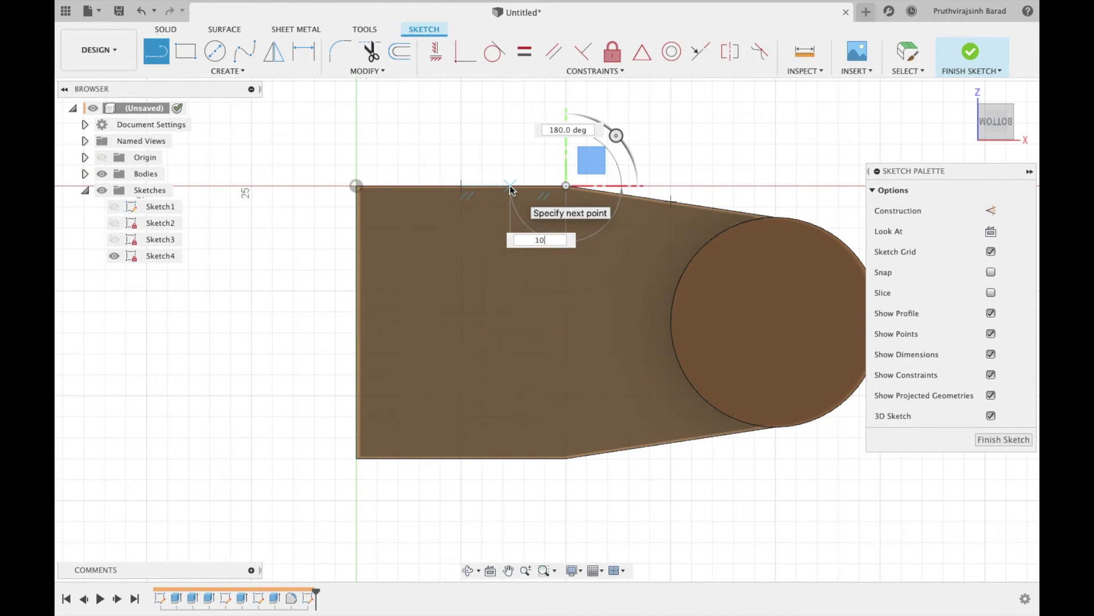
{"action": "key", "text": "Return"}
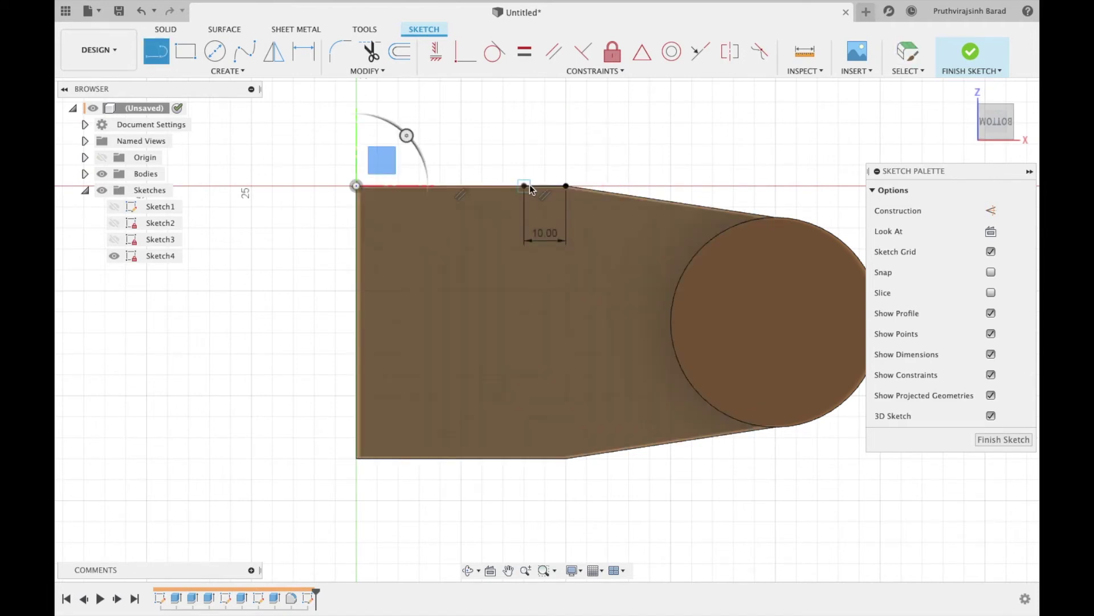
{"action": "left_click", "coordinate": [525, 186]}
{"action": "left_click", "coordinate": [524, 459]}
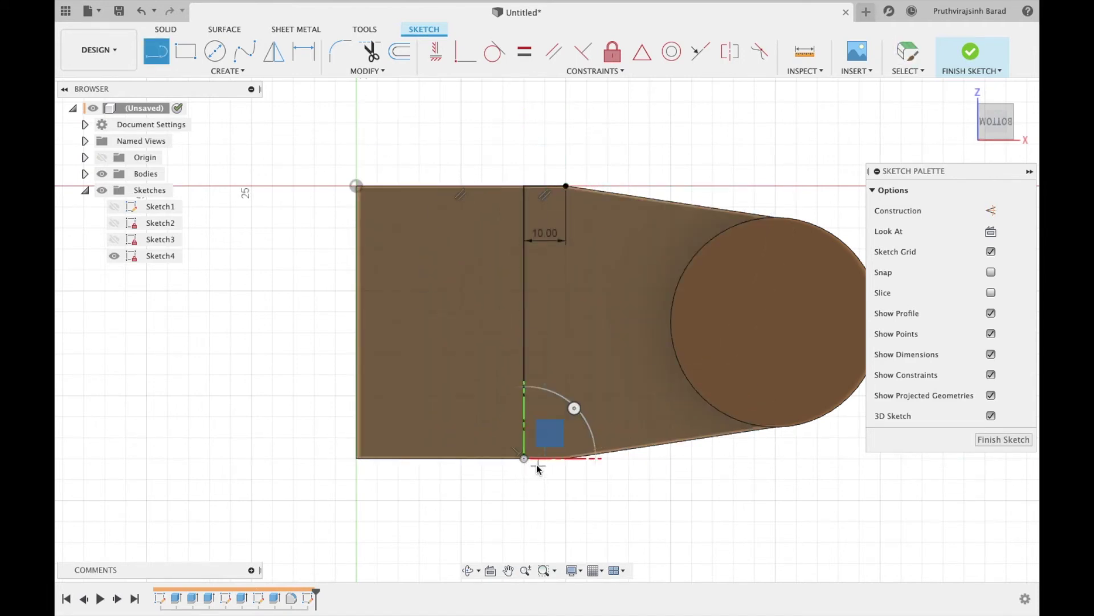
{"action": "left_click", "coordinate": [570, 458]}
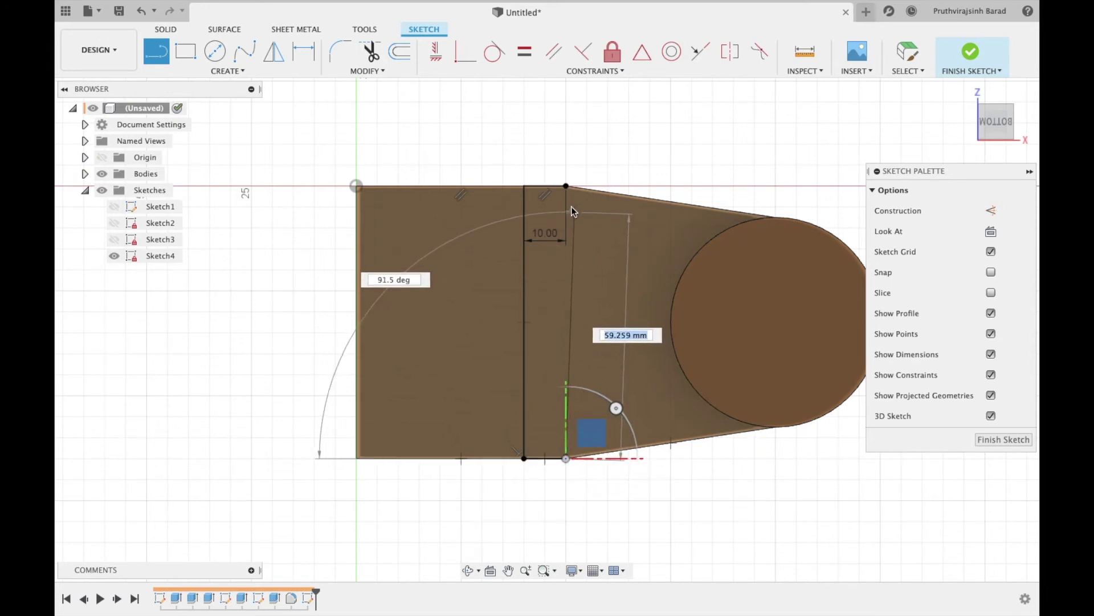
{"action": "left_click", "coordinate": [567, 187]}
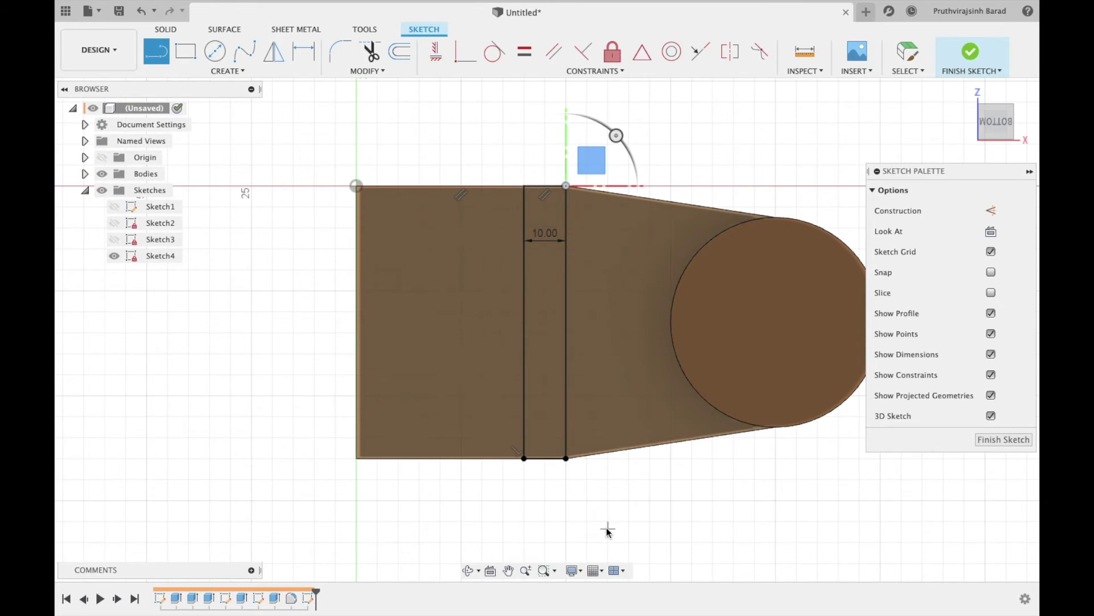
{"action": "left_click", "coordinate": [1003, 439]}
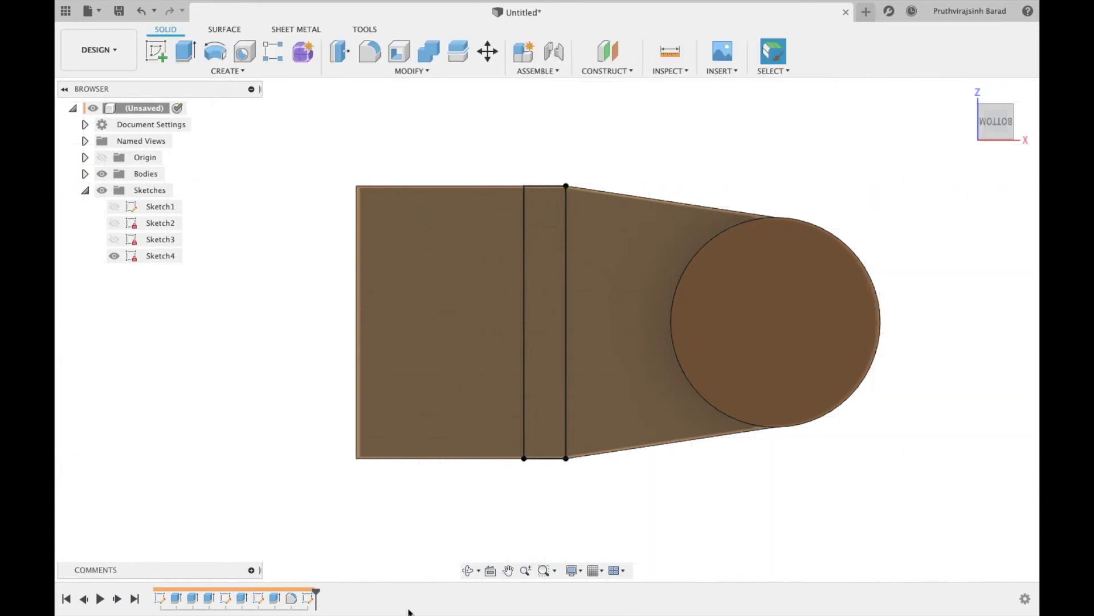
{"action": "left_click", "coordinate": [470, 569]}
{"action": "left_click_drag", "start_coordinate": [490, 342], "coordinate": [553, 333]}
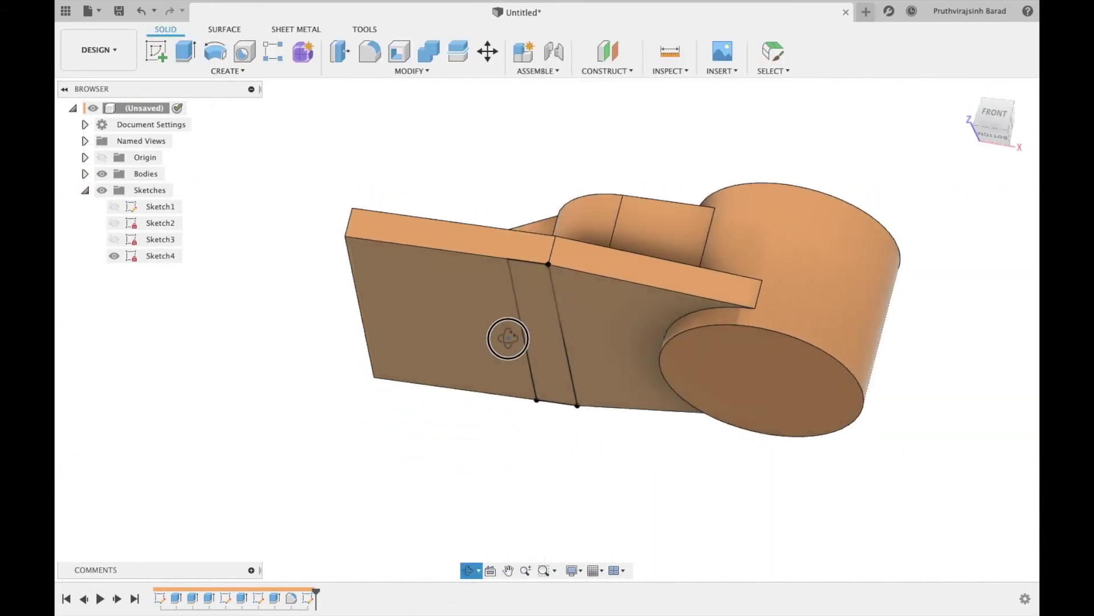
Step: Extrude the underside strip 5 mm as a Join rib beneath the base plate
{"action": "left_click", "coordinate": [553, 330]}
{"action": "key", "text": "e"}
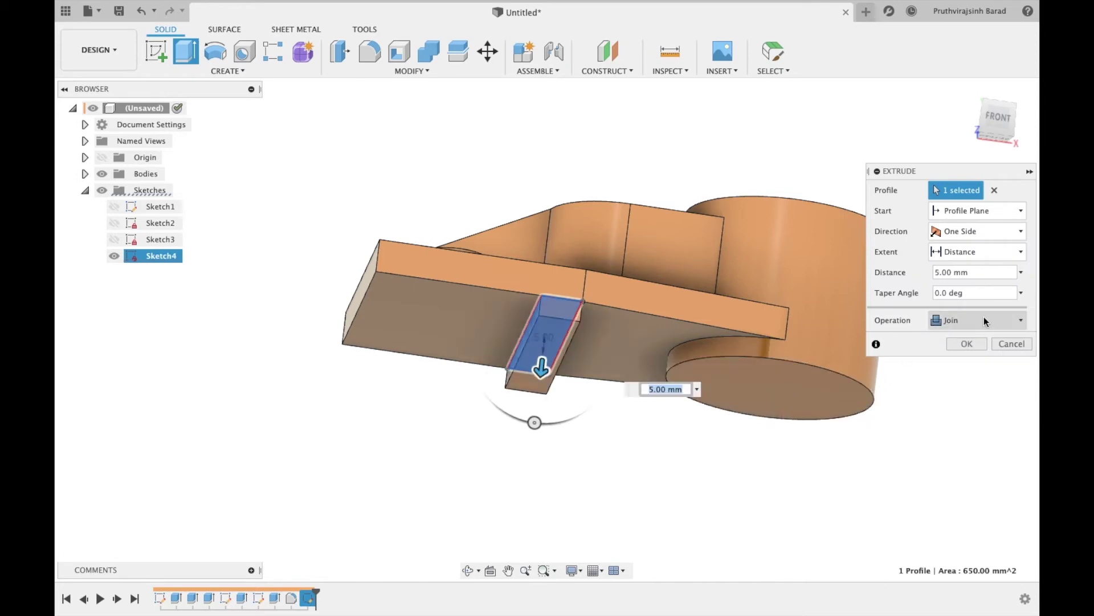
{"action": "left_click", "coordinate": [967, 343]}
{"action": "left_click", "coordinate": [469, 569]}
{"action": "mouse_move", "coordinate": [498, 435]}
{"action": "left_mouse_down"}
{"action": "mouse_move", "coordinate": [486, 337]}
{"action": "mouse_move", "coordinate": [586, 289]}
{"action": "mouse_move", "coordinate": [583, 376]}
{"action": "mouse_move", "coordinate": [525, 349]}
{"action": "mouse_move", "coordinate": [528, 334]}
{"action": "left_mouse_up"}
{"action": "middle_click_drag", "start_coordinate": [528, 334], "coordinate": [534, 341]}
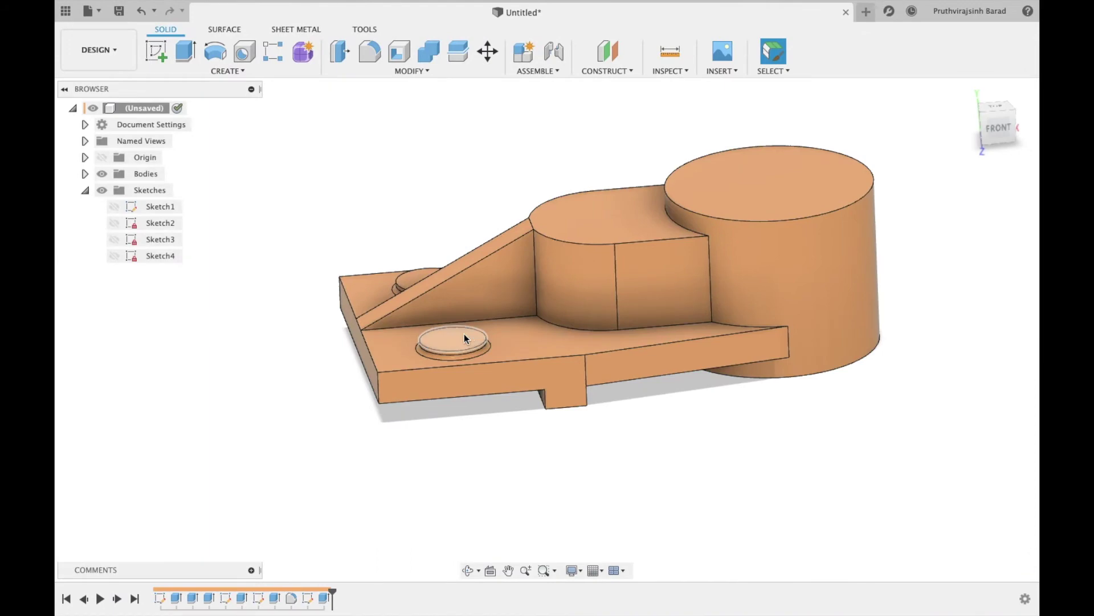
{"action": "left_click", "coordinate": [462, 341]}
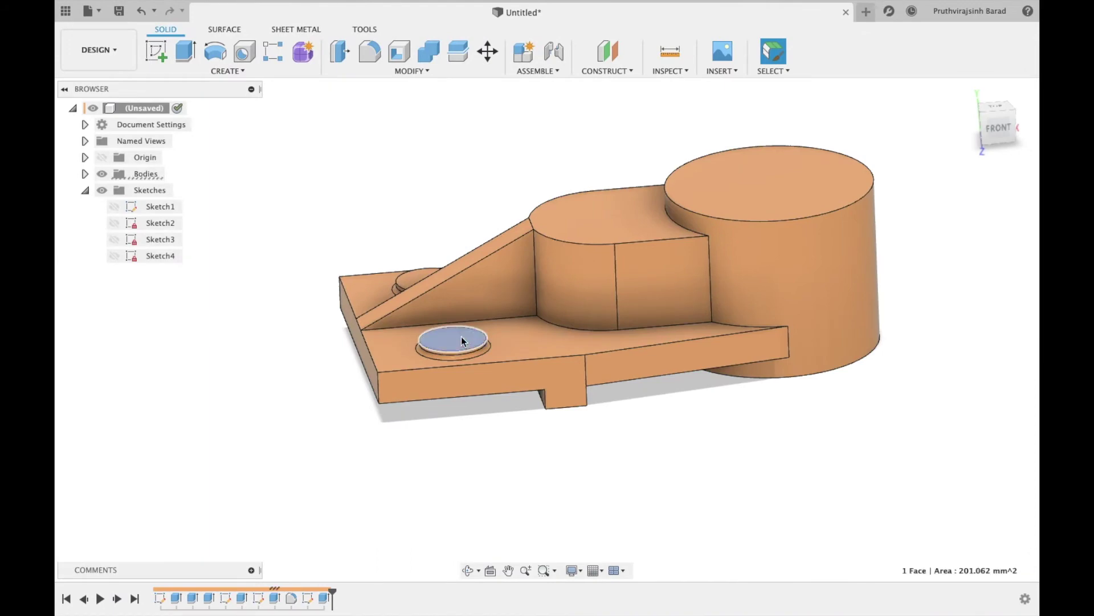
Step: Show Sketch3 and draw an 8 mm circle at the lower boss centre
{"action": "key", "text": "c"}
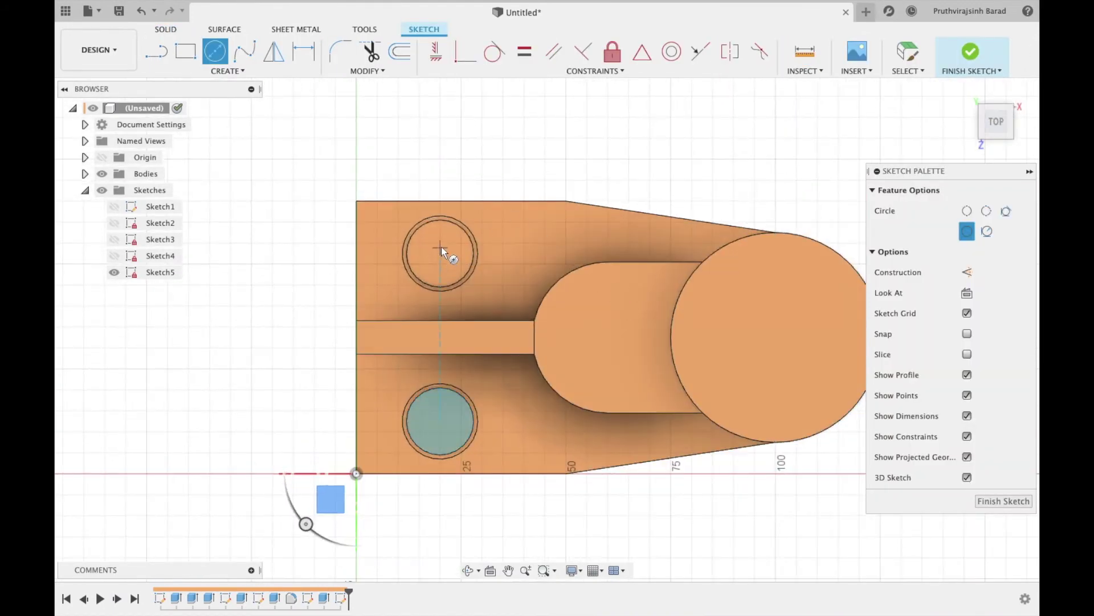
{"action": "left_click", "coordinate": [114, 255]}
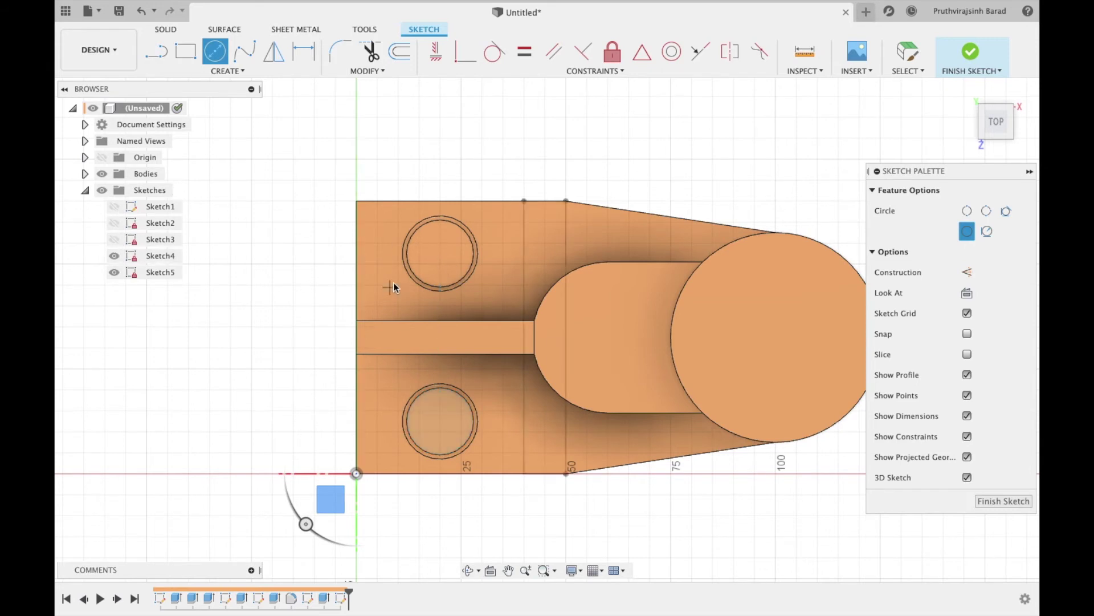
{"action": "left_click", "coordinate": [114, 256]}
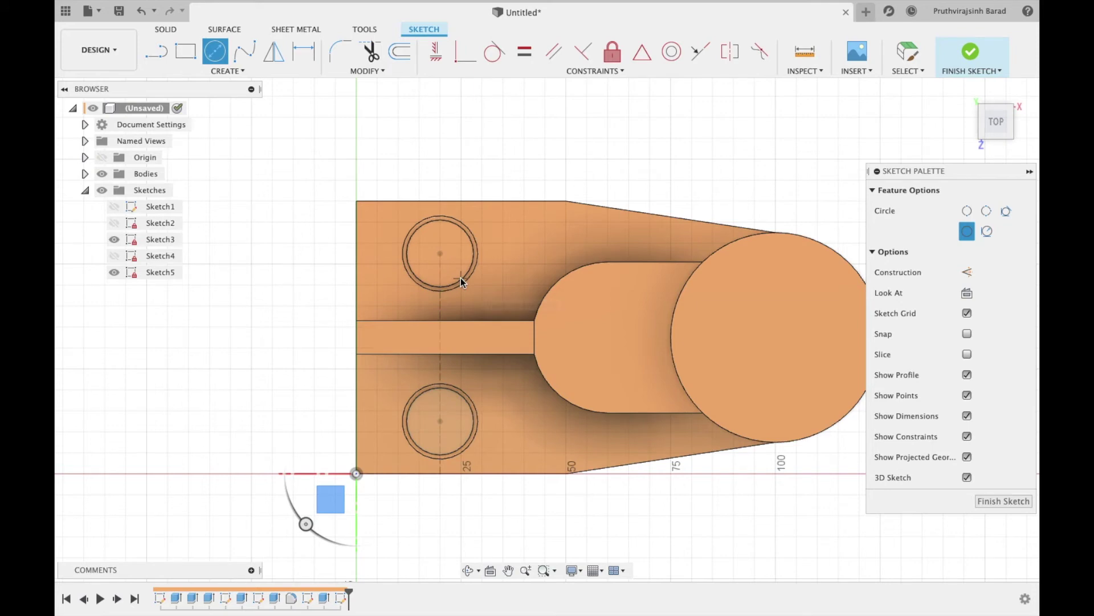
{"action": "left_click", "coordinate": [440, 424]}
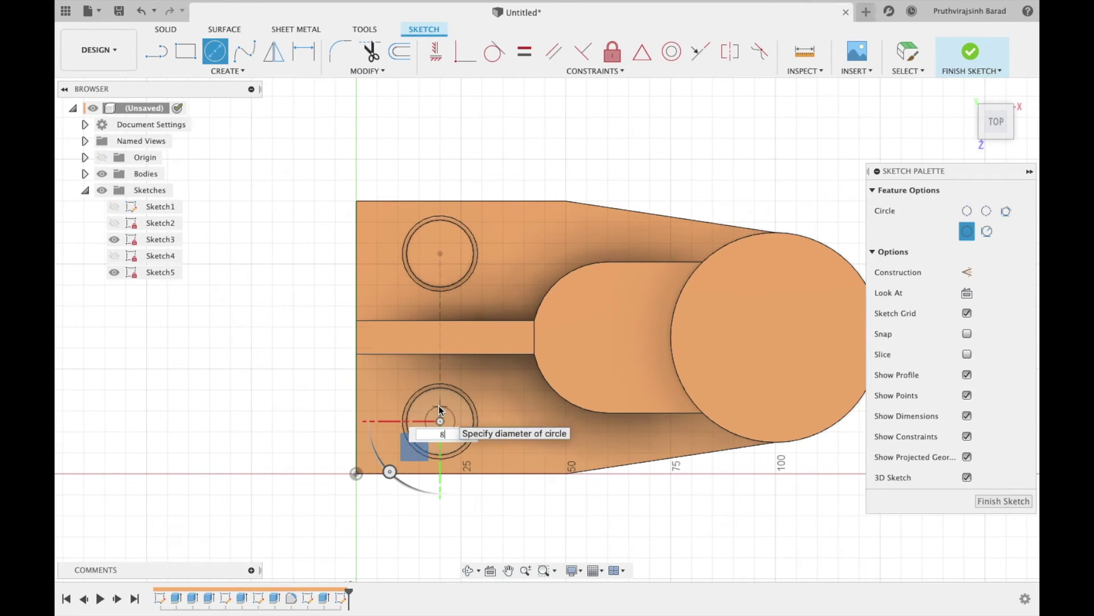
{"action": "key", "text": "Return"}
{"action": "key", "text": "Escape"}
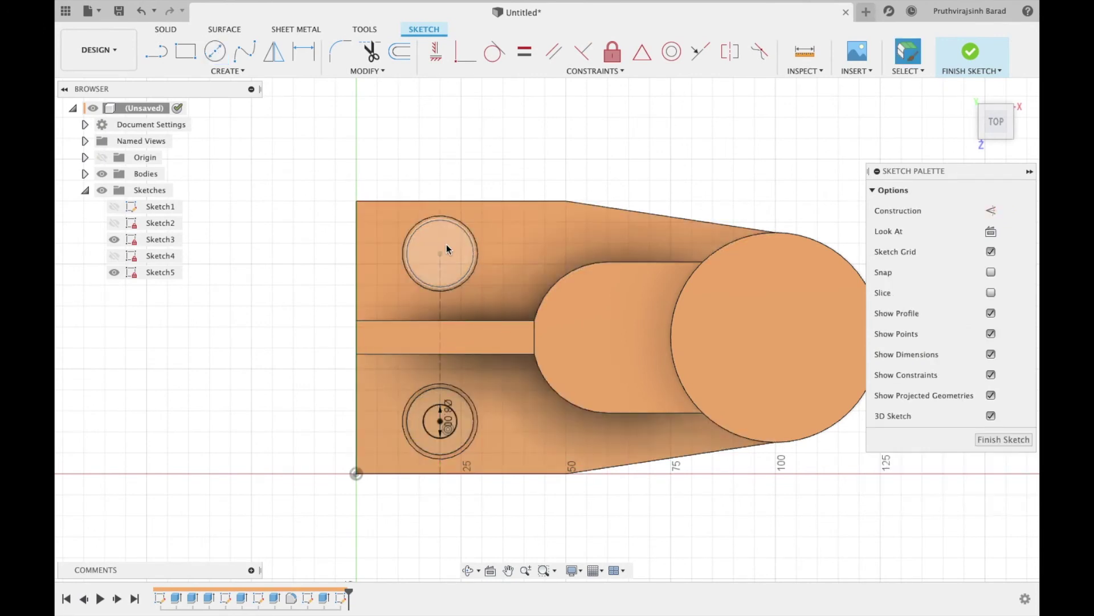
Step: Draw an 8 mm circle at the upper boss centre and finish the sketch
{"action": "key", "text": "c"}
{"action": "left_click", "coordinate": [446, 263]}
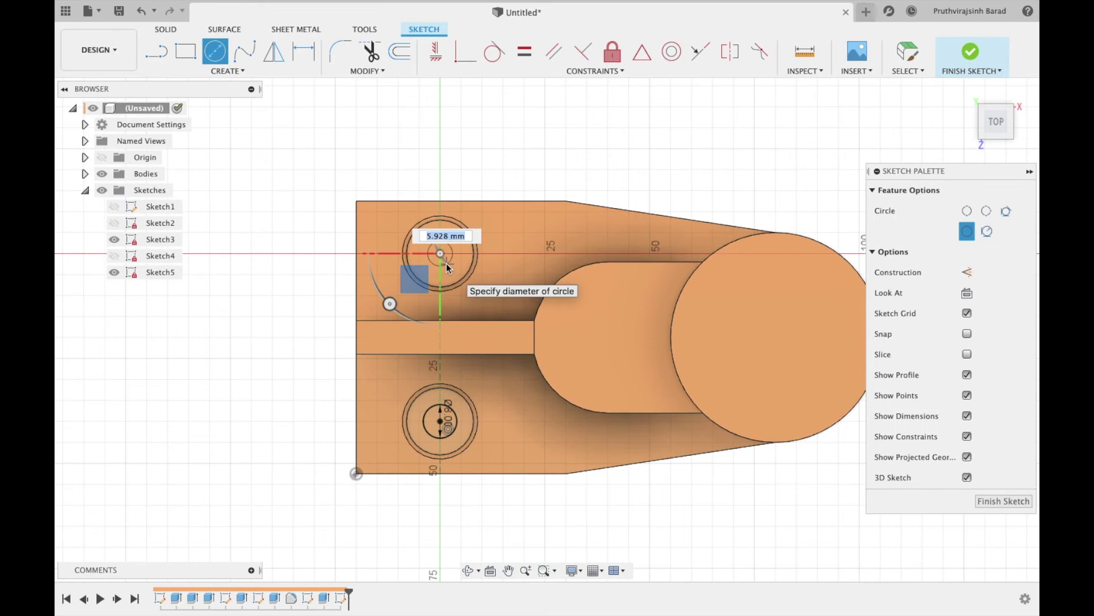
{"action": "type", "text": "8"}
{"action": "key", "text": "Return"}
{"action": "key", "text": "Escape"}
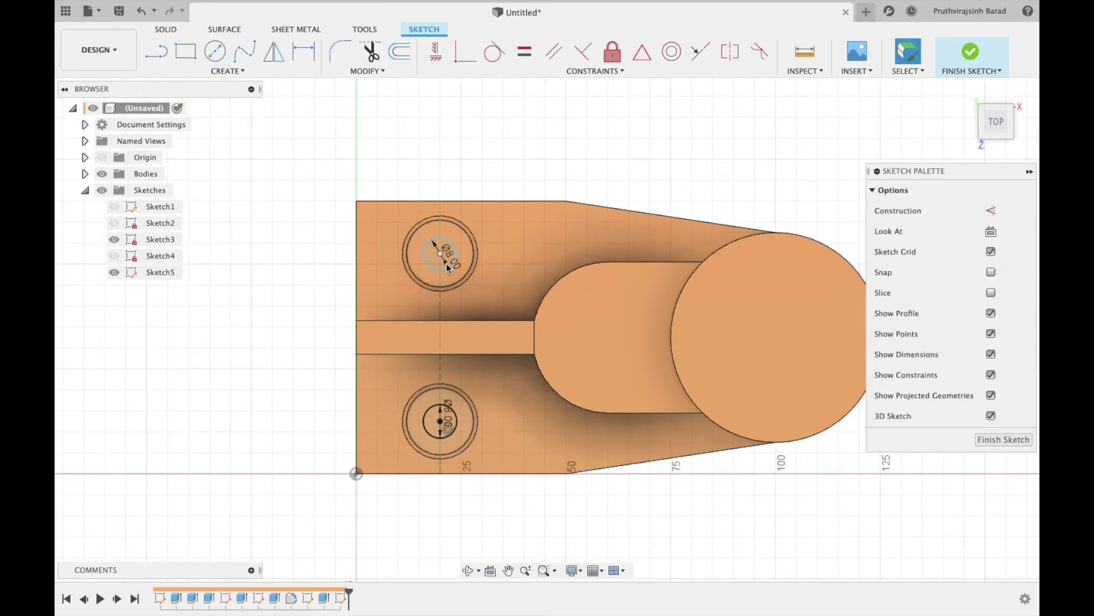
{"action": "left_click", "coordinate": [1005, 439]}
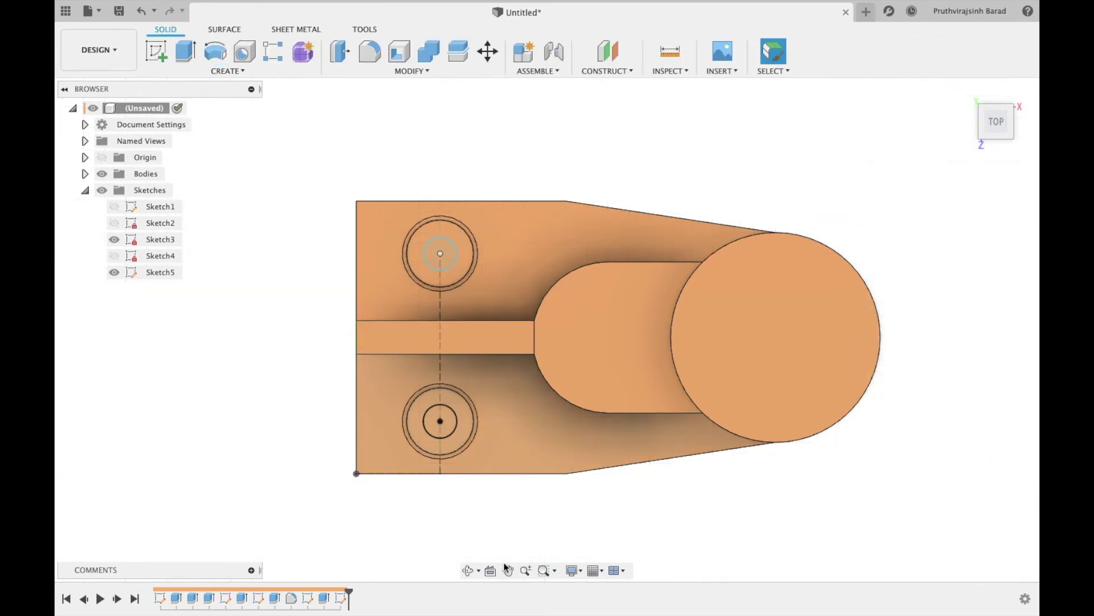
Step: Extrude both 8 mm boss circles downward as a 7.5 mm deep cut
{"action": "mouse_move", "coordinate": [523, 418]}
{"action": "middle_mouse_down", "text": "shift"}
{"action": "mouse_move", "coordinate": [487, 357]}
{"action": "mouse_move", "coordinate": [399, 319]}
{"action": "middle_mouse_up", "text": "shift"}
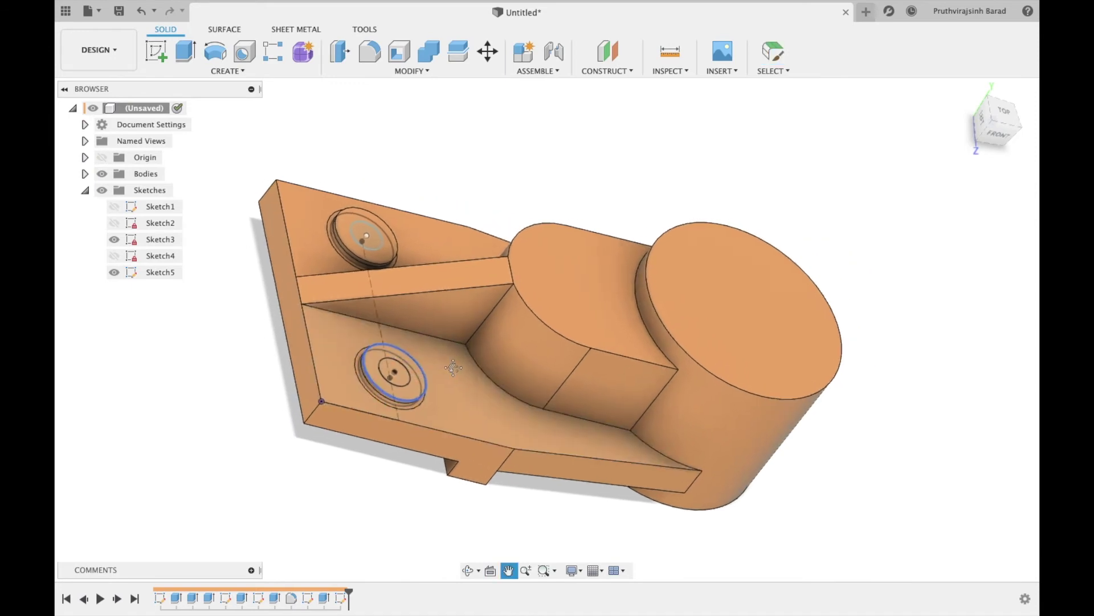
{"action": "left_click", "coordinate": [114, 239]}
{"action": "left_click", "coordinate": [397, 236]}
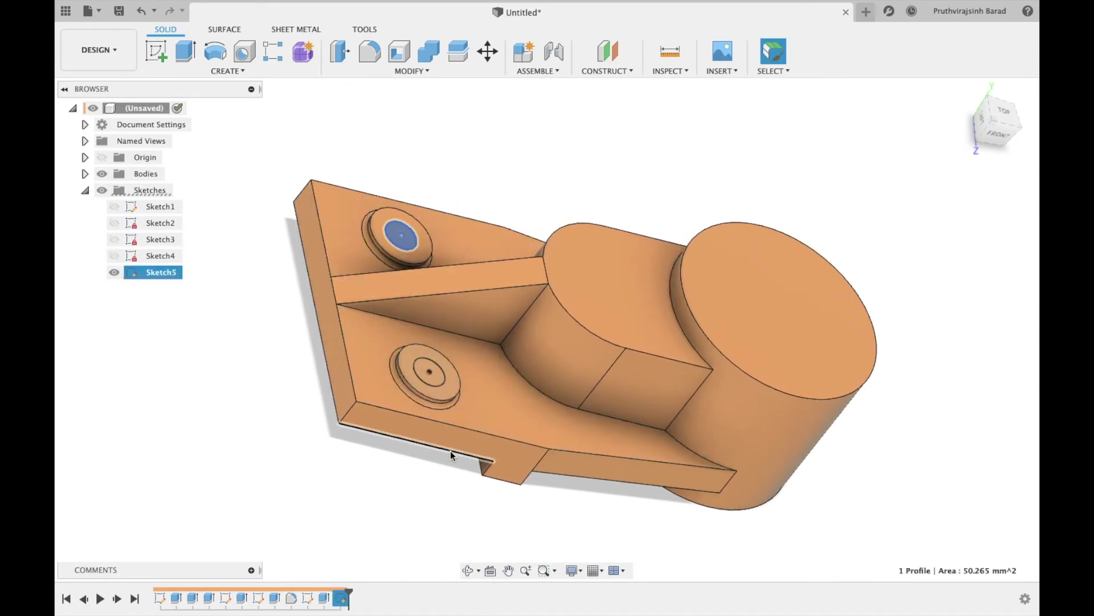
{"action": "left_click", "coordinate": [437, 375], "text": "shift"}
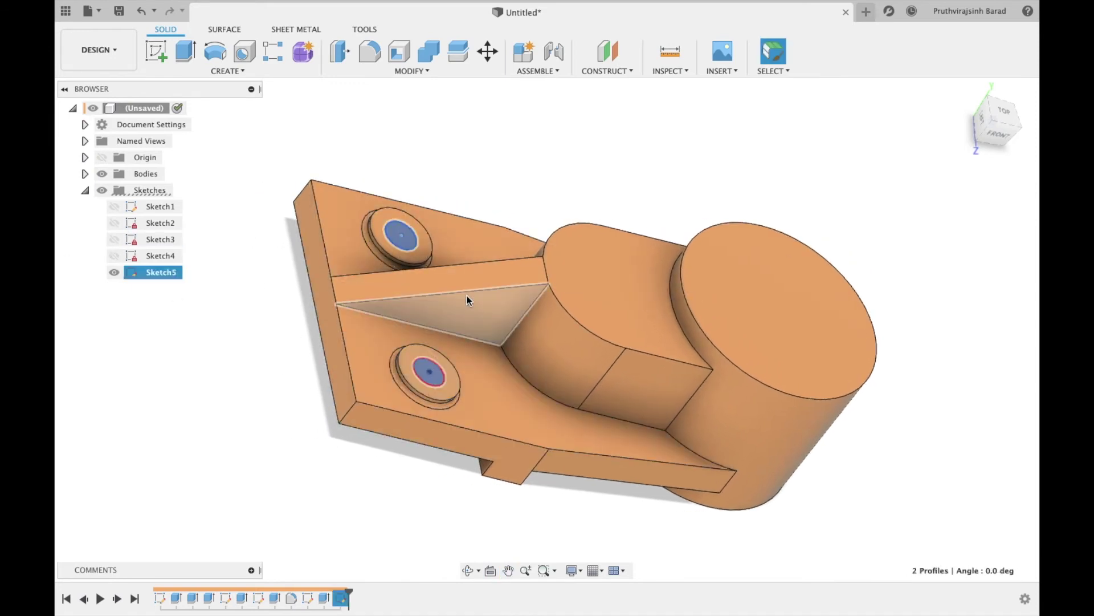
{"action": "key", "text": "e"}
{"action": "left_click_drag", "start_coordinate": [437, 362], "coordinate": [412, 393]}
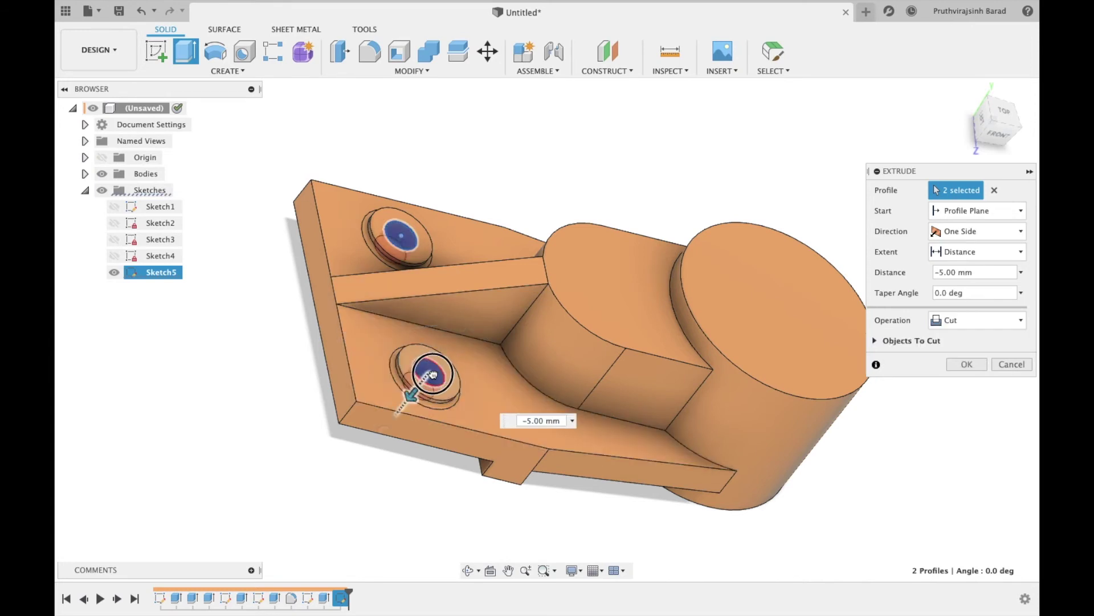
{"action": "key", "text": "Delete"}
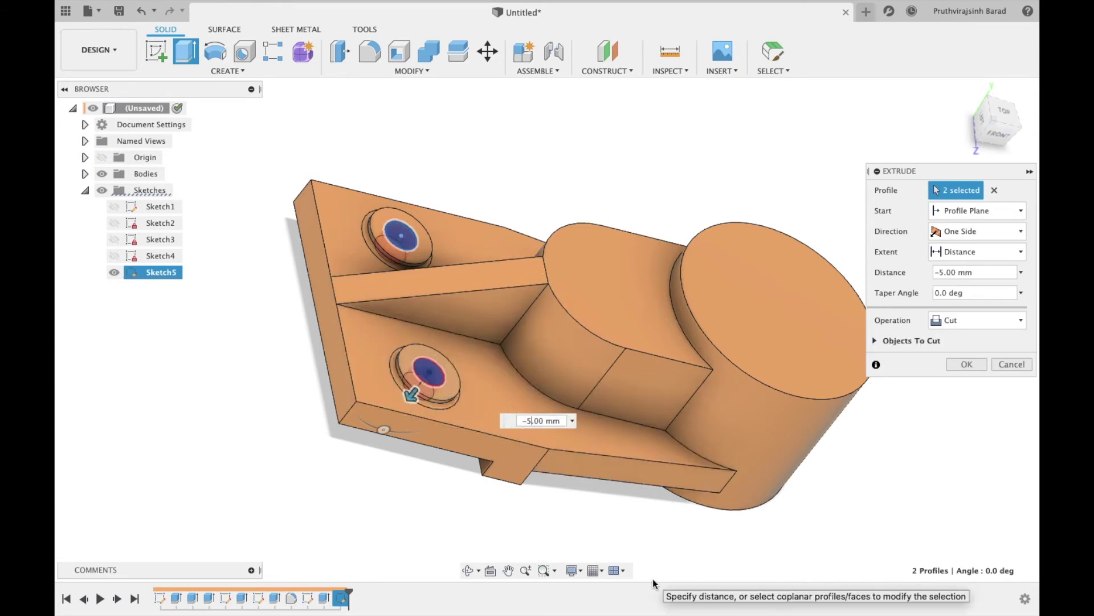
{"action": "type", "text": "7."}
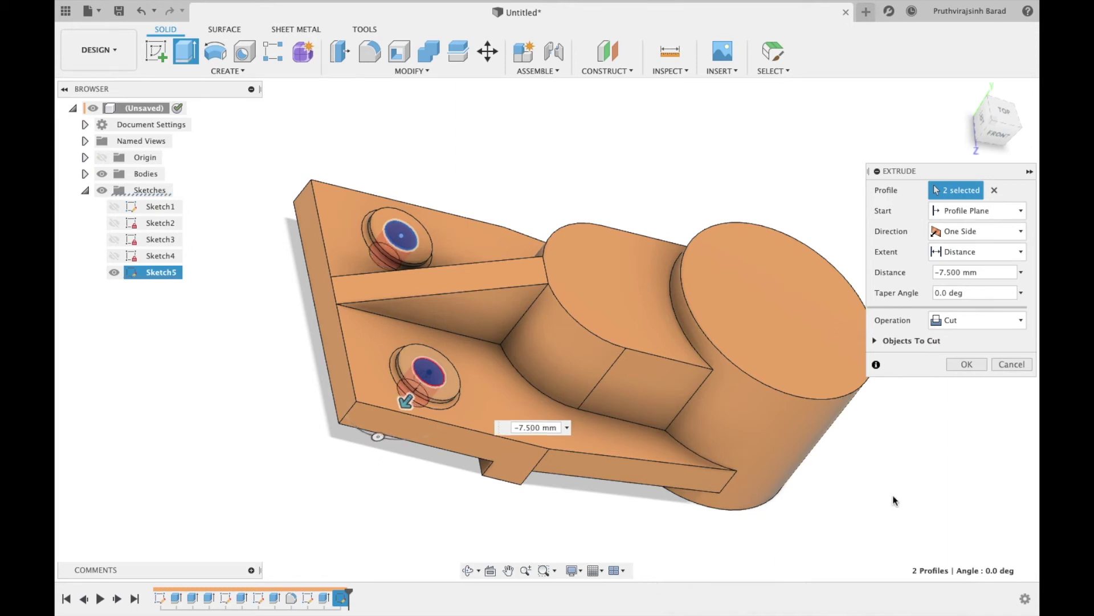
{"action": "left_click", "coordinate": [963, 365]}
{"action": "left_click", "coordinate": [283, 72]}
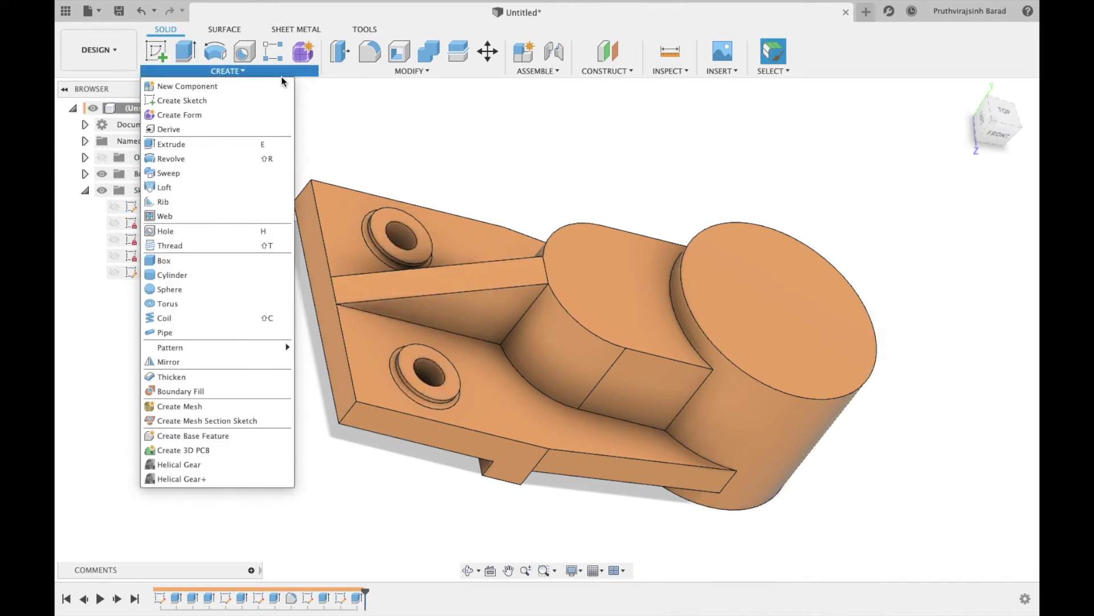
Step: Add modeled M8x0.5 threads to the upper and lower boss holes
{"action": "left_click", "coordinate": [241, 247]}
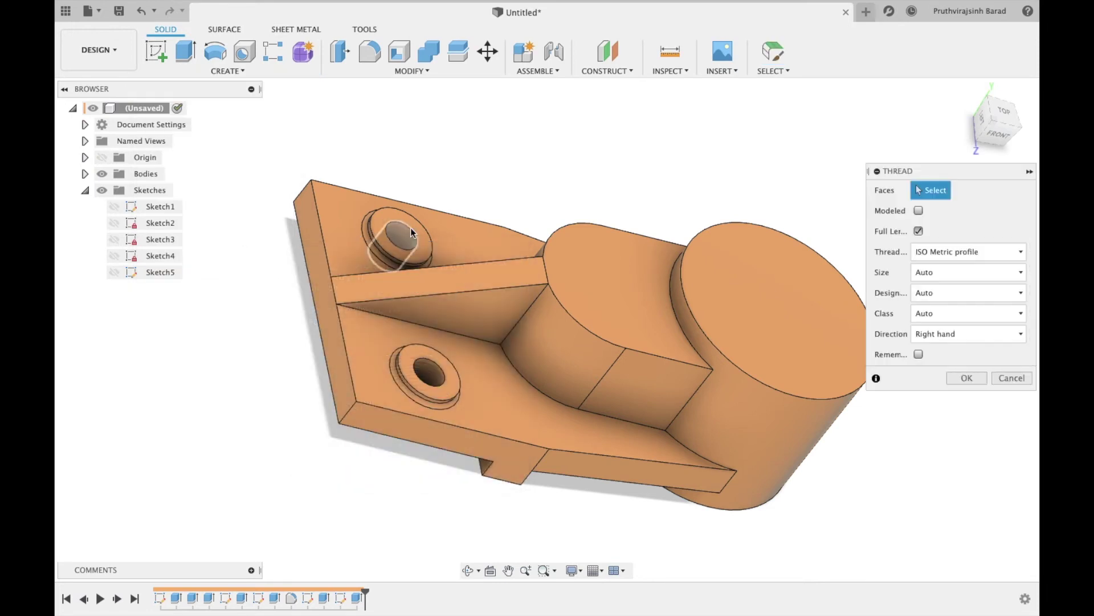
{"action": "left_click", "coordinate": [403, 239]}
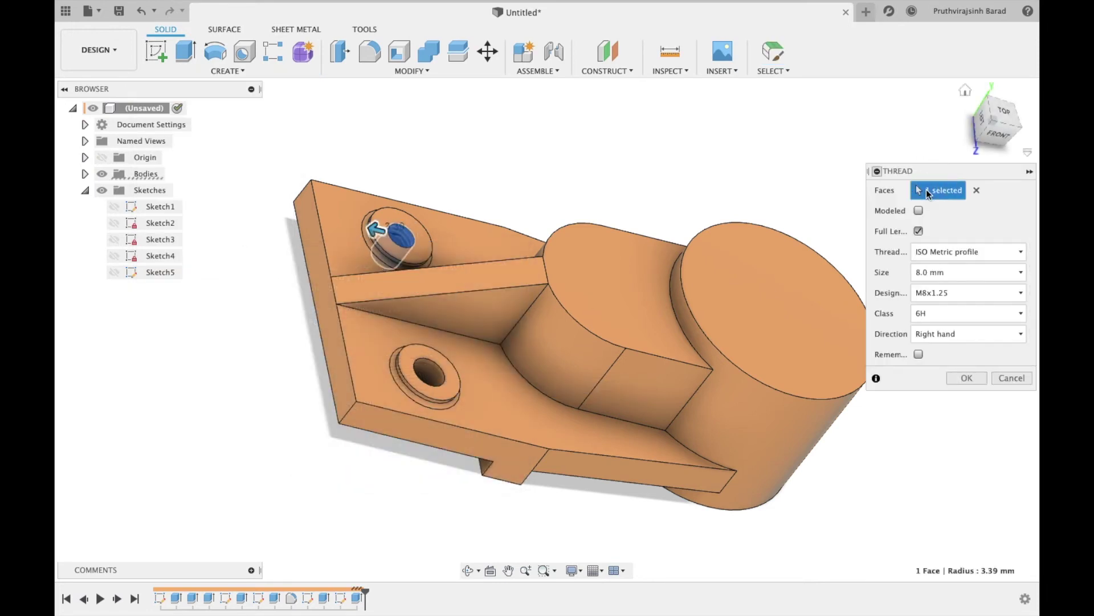
{"action": "left_click", "coordinate": [429, 373]}
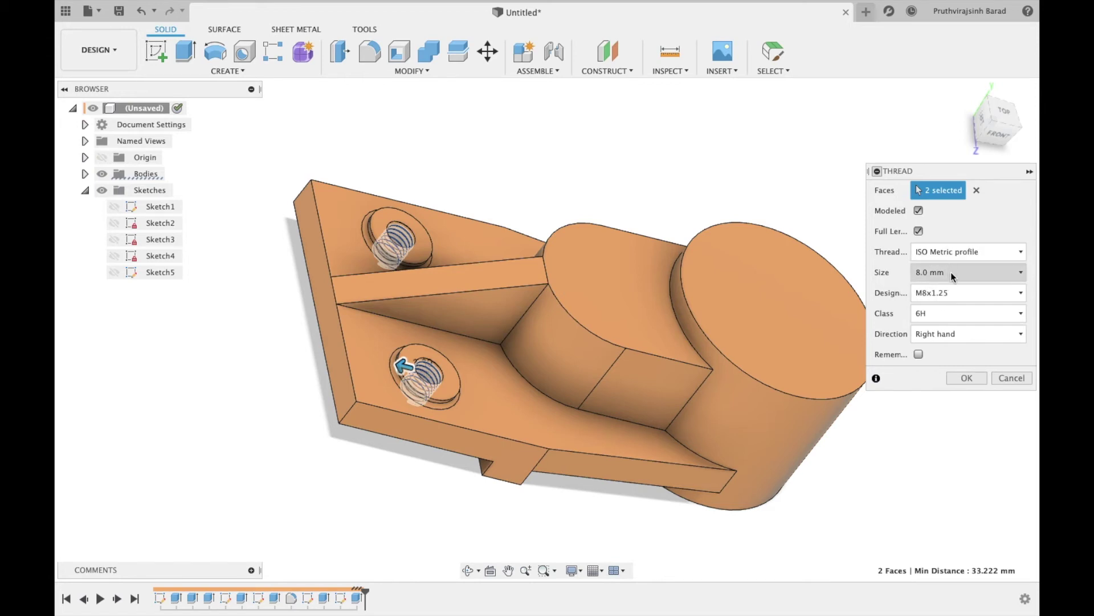
{"action": "left_click", "coordinate": [953, 293]}
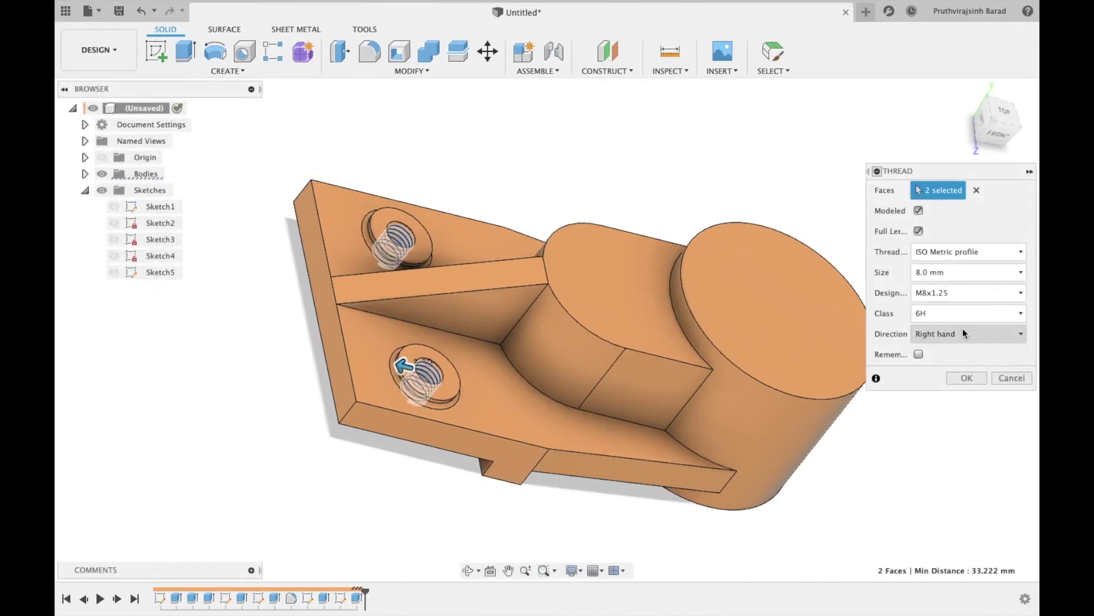
{"action": "left_click", "coordinate": [964, 293]}
{"action": "left_click", "coordinate": [960, 366]}
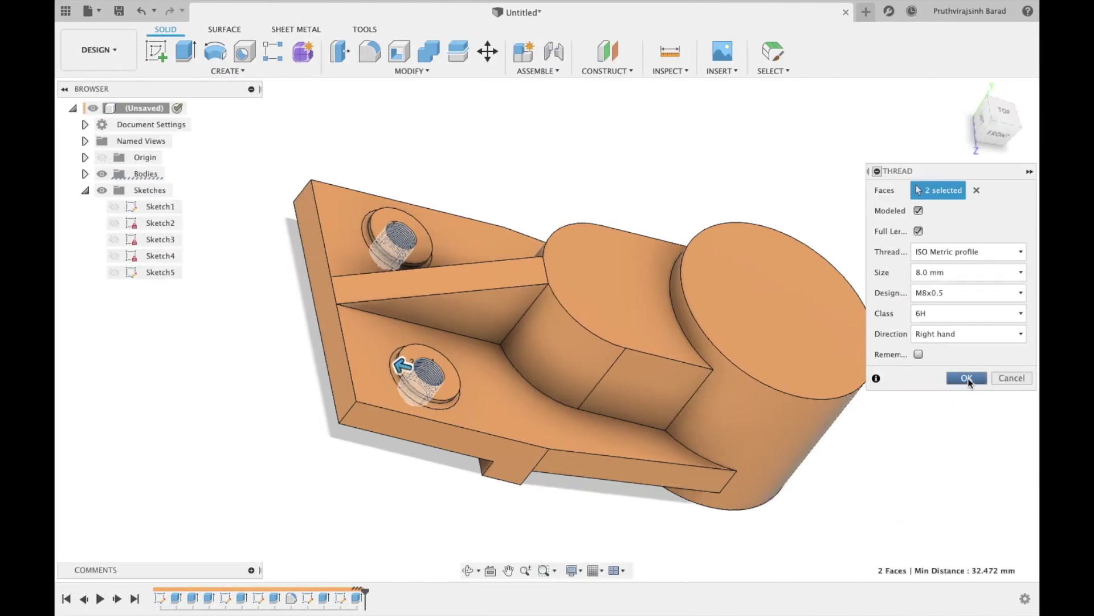
{"action": "left_click", "coordinate": [966, 379]}
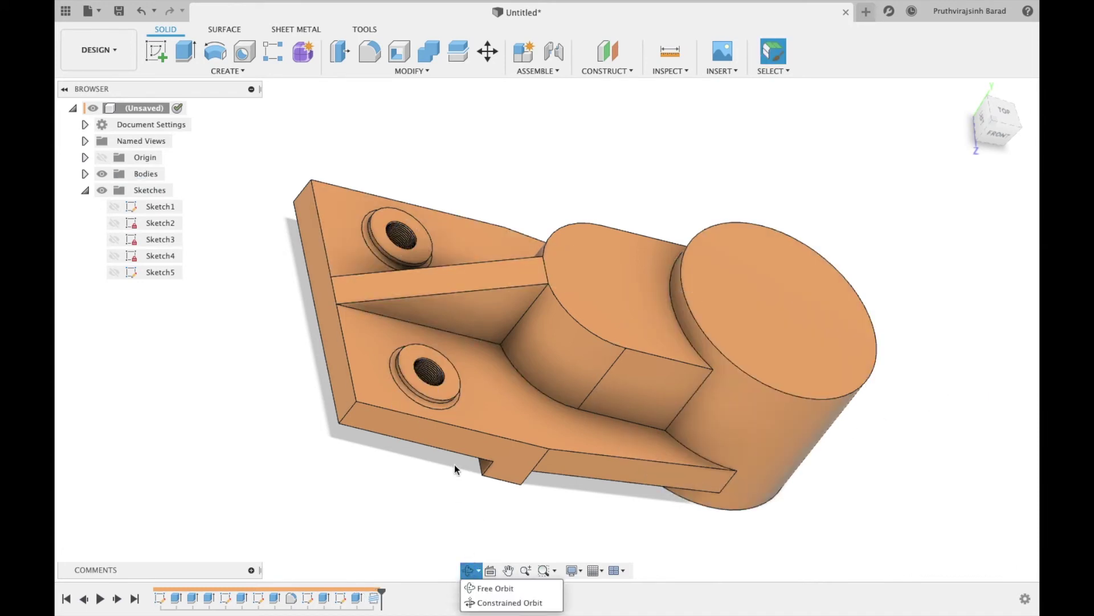
{"action": "left_click", "coordinate": [471, 581]}
Step: Sketch a 10 mm circle at the slot's rounded end on the raised block's top face
{"action": "mouse_move", "coordinate": [440, 454]}
{"action": "left_mouse_down"}
{"action": "mouse_move", "coordinate": [406, 405]}
{"action": "mouse_move", "coordinate": [385, 434]}
{"action": "mouse_move", "coordinate": [391, 391]}
{"action": "mouse_move", "coordinate": [423, 398]}
{"action": "left_mouse_up"}
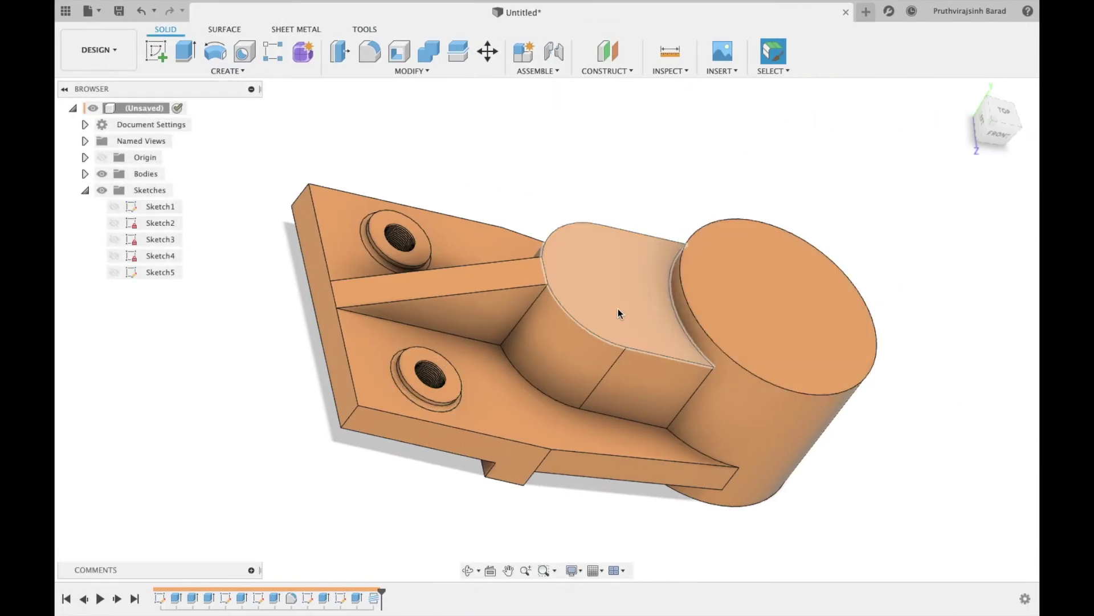
{"action": "left_click", "coordinate": [609, 299]}
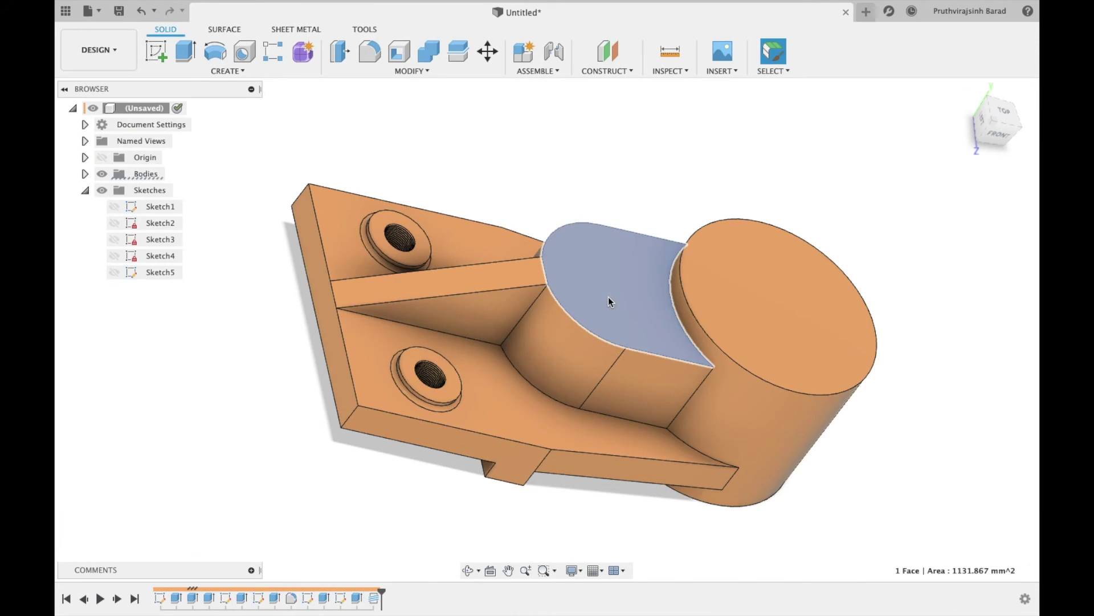
{"action": "key", "text": "c"}
{"action": "key", "text": "l"}
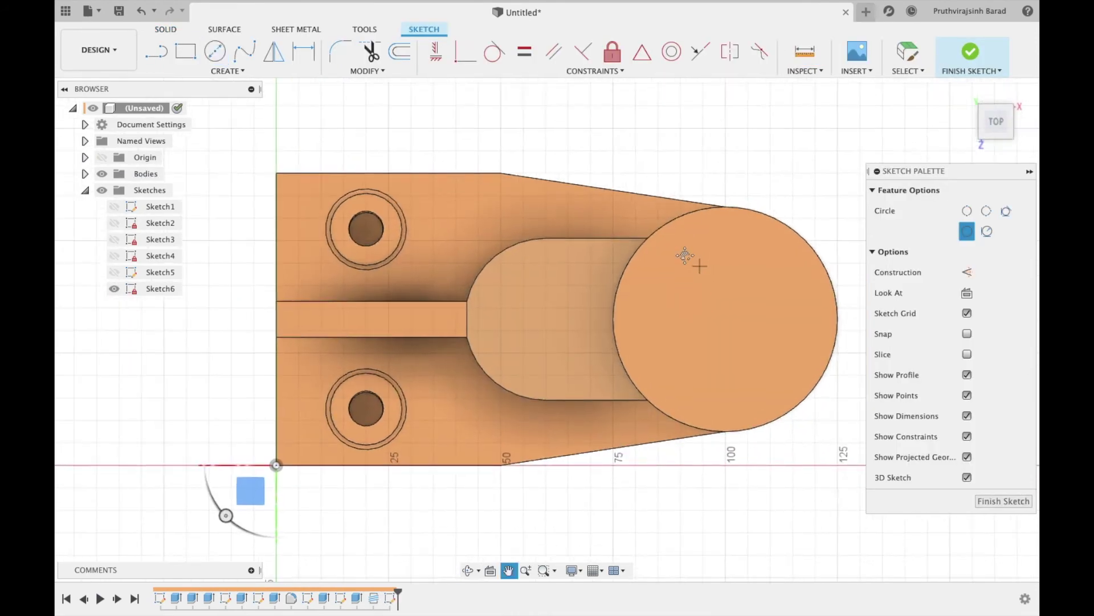
{"action": "left_click", "coordinate": [710, 307]}
{"action": "key", "text": "Escape"}
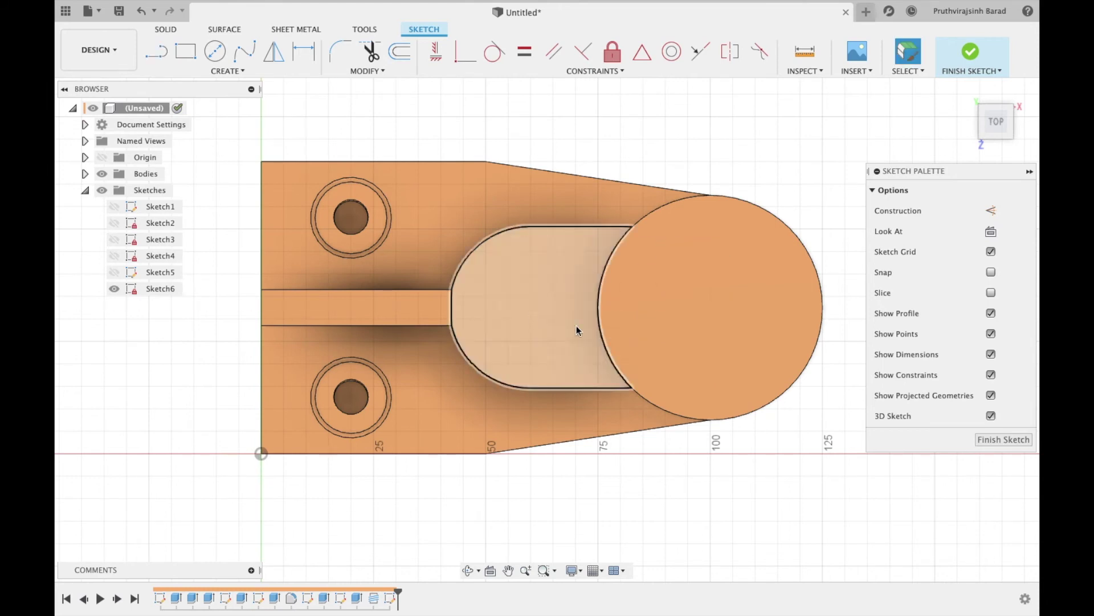
{"action": "key", "text": "c"}
{"action": "left_click", "coordinate": [530, 305]}
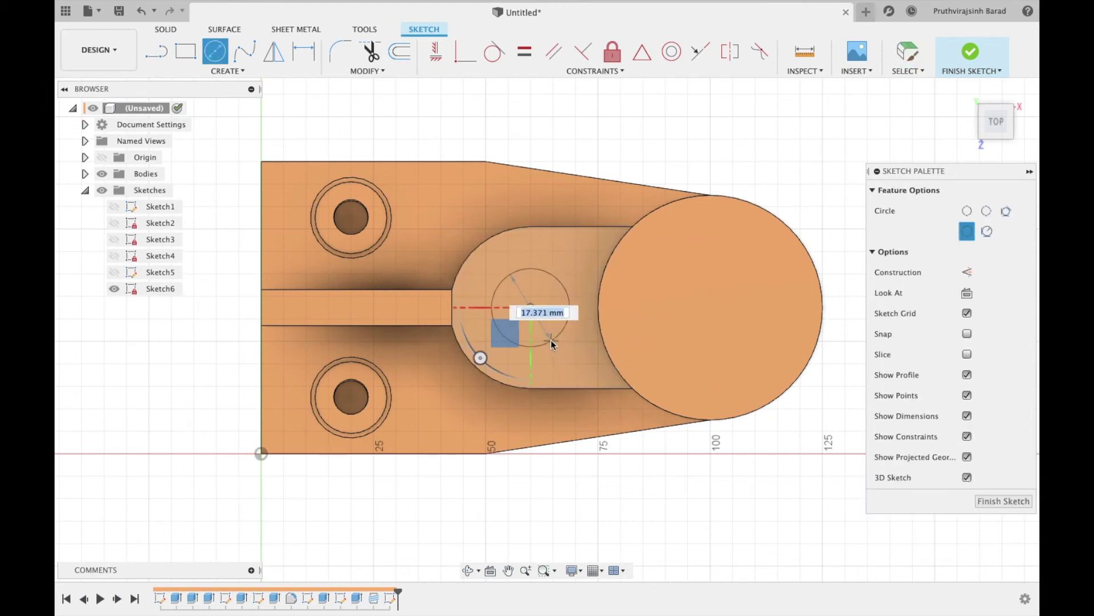
{"action": "type", "text": "10"}
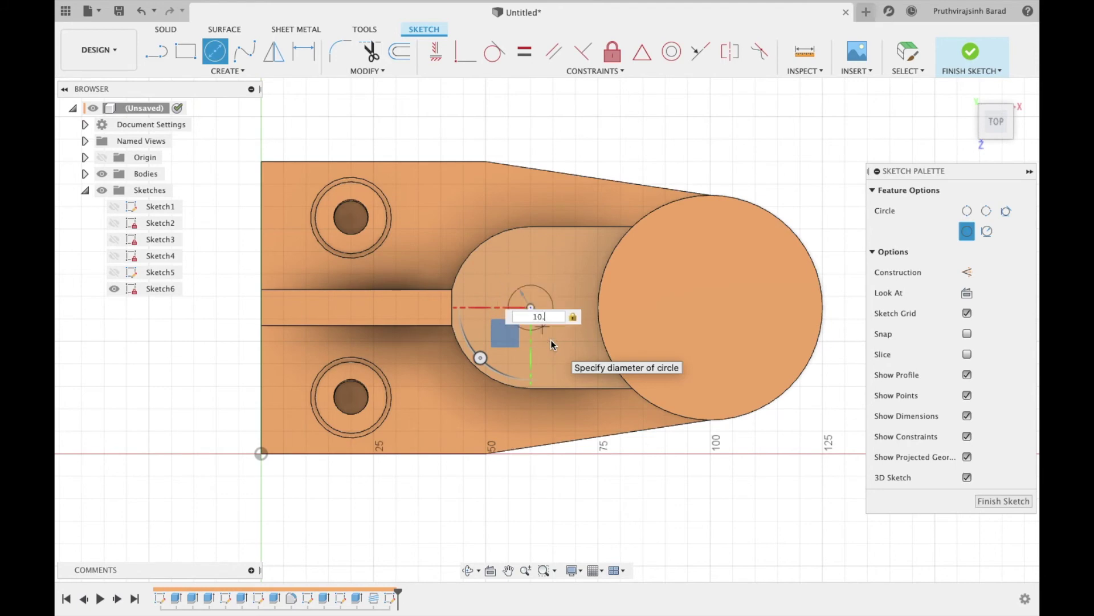
{"action": "key", "text": "Return"}
{"action": "key", "text": "Escape"}
Step: Select the 10 mm circle profile and begin extruding it down as a cut
{"action": "left_click", "coordinate": [468, 570]}
{"action": "mouse_move", "coordinate": [547, 388]}
{"action": "left_mouse_down"}
{"action": "mouse_move", "coordinate": [503, 321]}
{"action": "mouse_move", "coordinate": [548, 345]}
{"action": "left_mouse_up"}
{"action": "key", "text": "Escape"}
{"action": "left_click", "coordinate": [530, 261]}
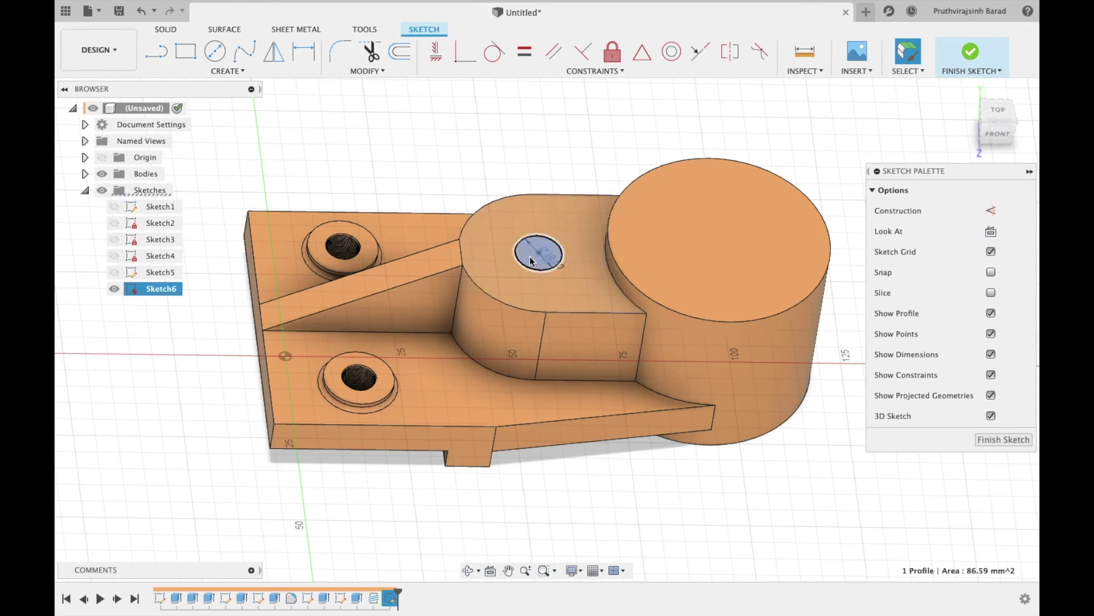
{"action": "key", "text": "e"}
{"action": "left_click_drag", "start_coordinate": [525, 251], "coordinate": [520, 298]}
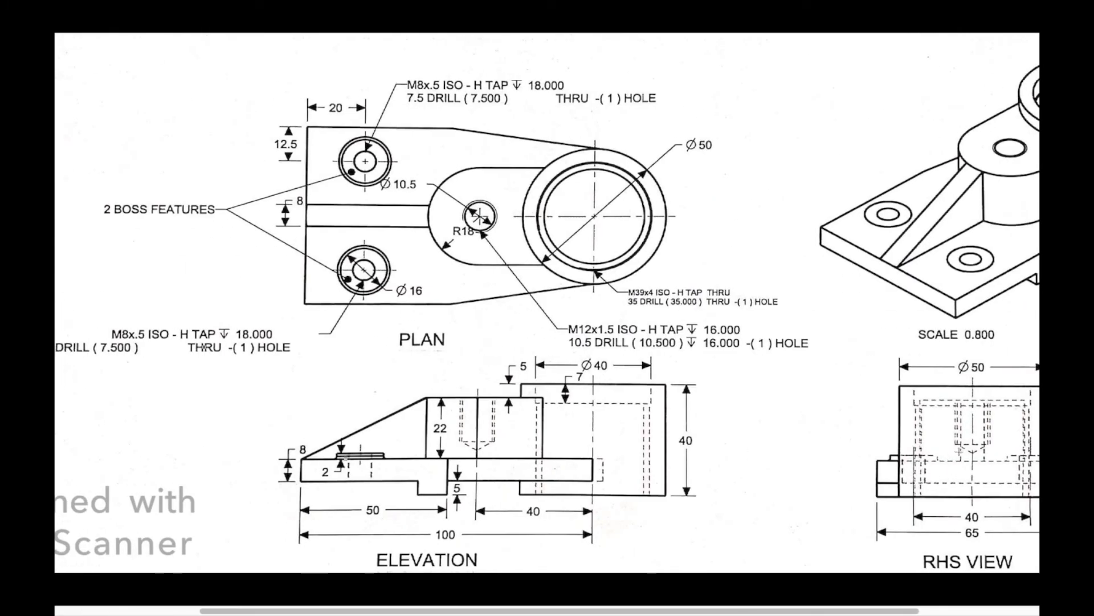
Step: Set the circle's cut depth to -10.5 mm and apply the hole
{"action": "scroll", "coordinate": [654, 358], "scroll_direction": "right", "scroll_amount": 3}
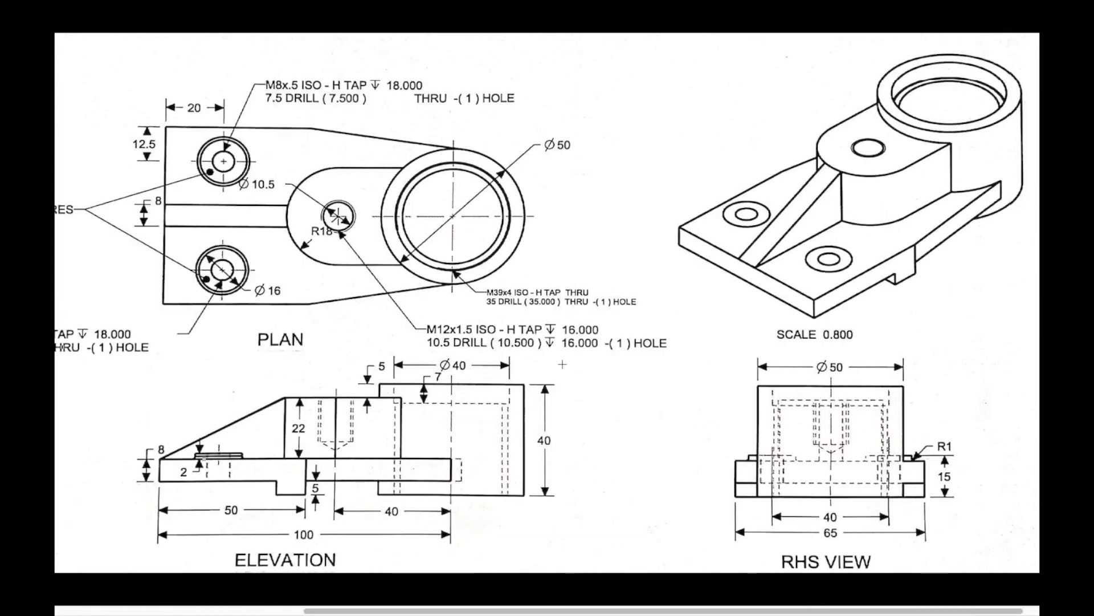
{"action": "type", "text": "-20"}
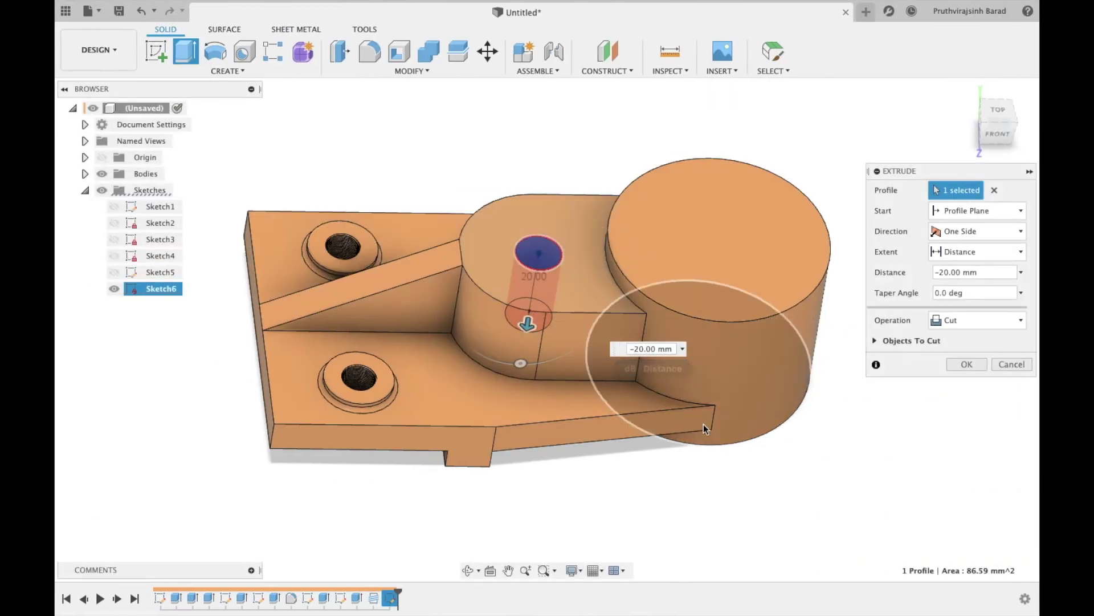
{"action": "type", "text": "-10"}
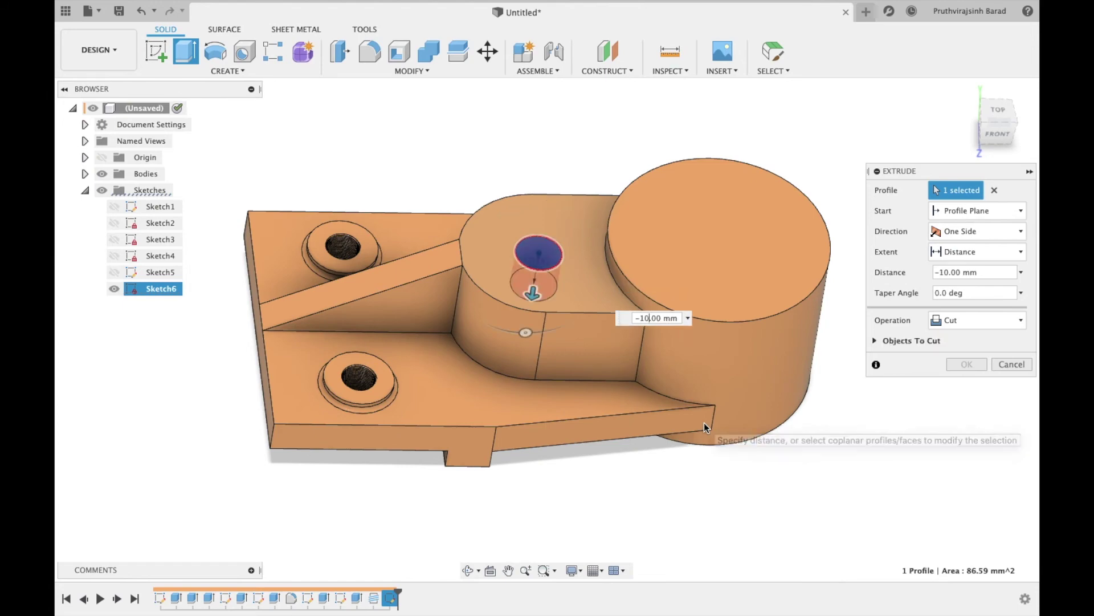
{"action": "type", "text": "5"}
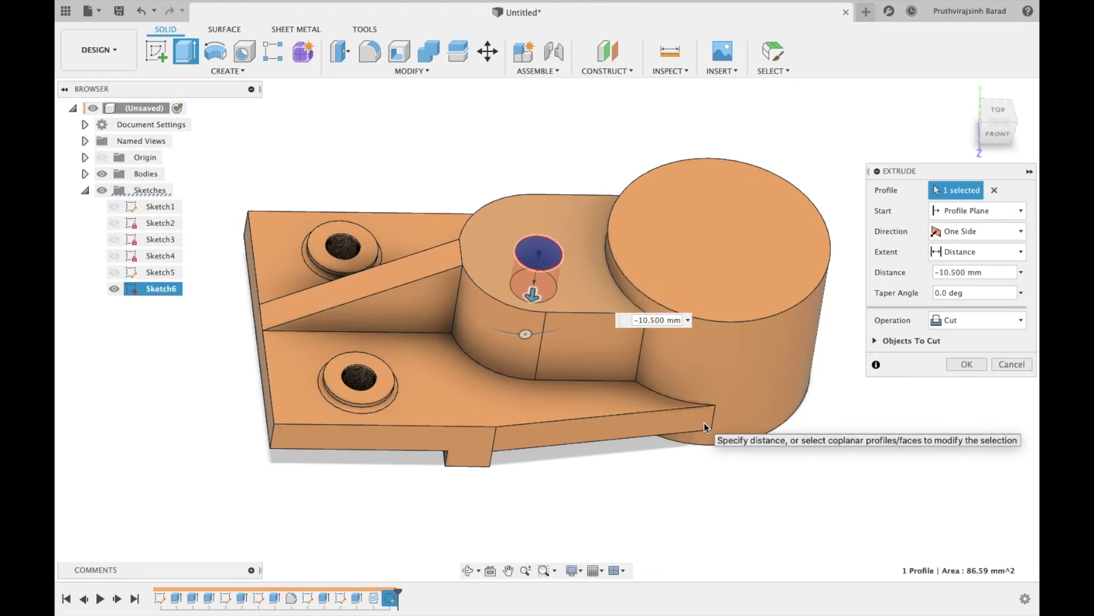
{"action": "left_click", "coordinate": [970, 366]}
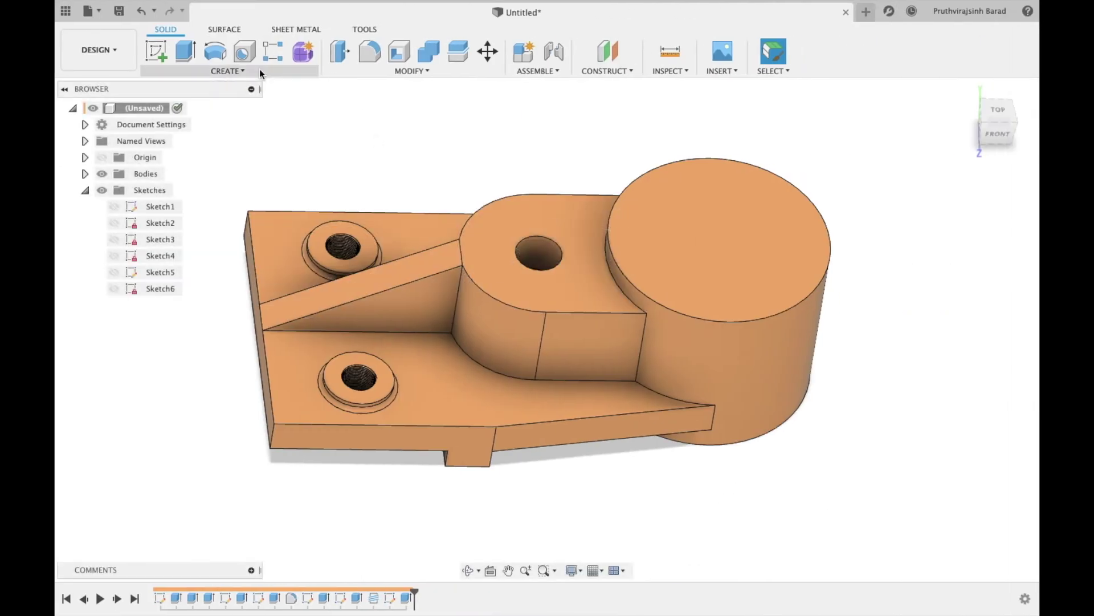
Step: Thread the middle boss hole with a modeled 12.0 mm M12x1.5 thread
{"action": "left_click", "coordinate": [233, 70]}
{"action": "left_click", "coordinate": [535, 255]}
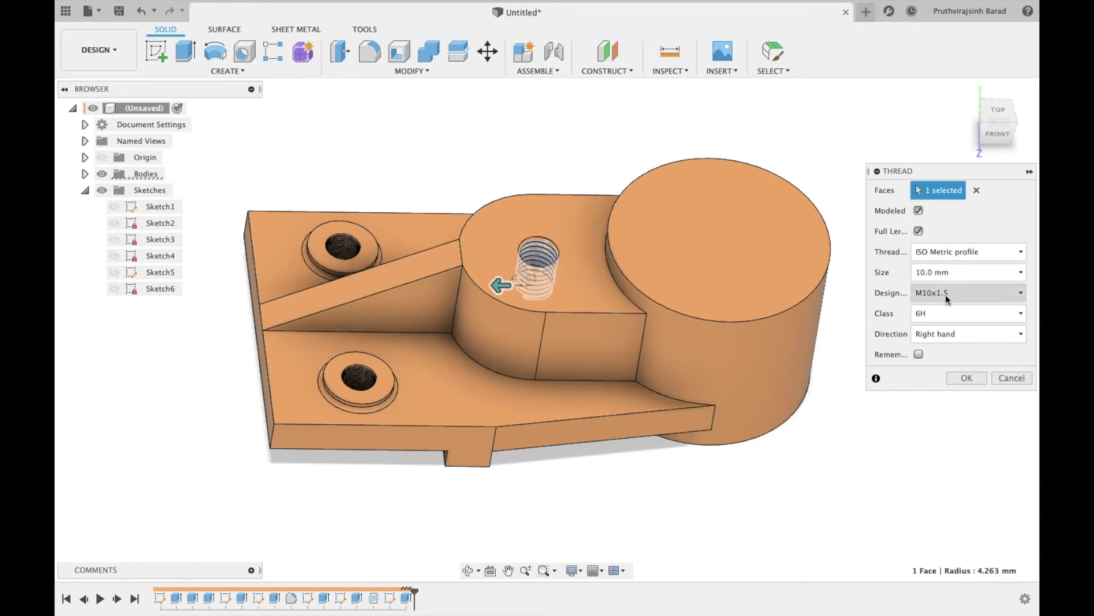
{"action": "left_click", "coordinate": [929, 273]}
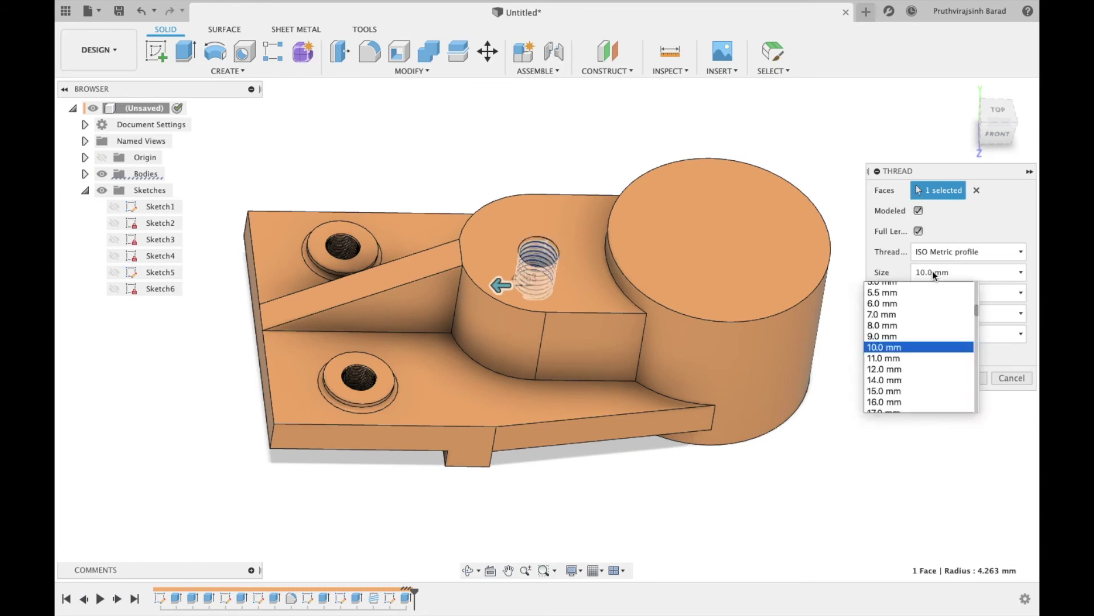
{"action": "left_click", "coordinate": [960, 293]}
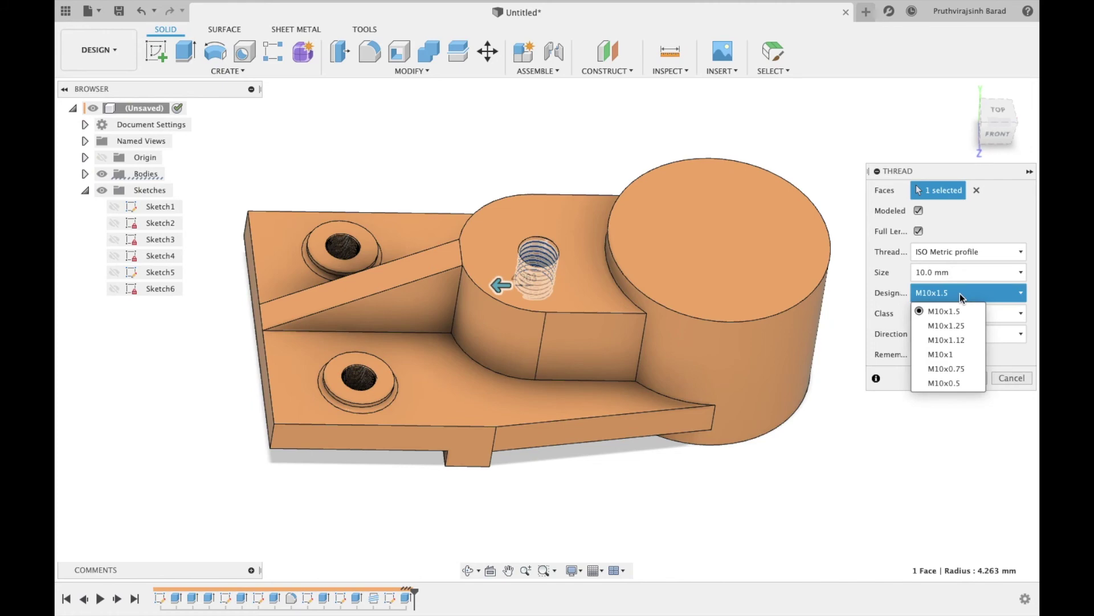
{"action": "left_click", "coordinate": [925, 274]}
{"action": "left_click", "coordinate": [910, 375]}
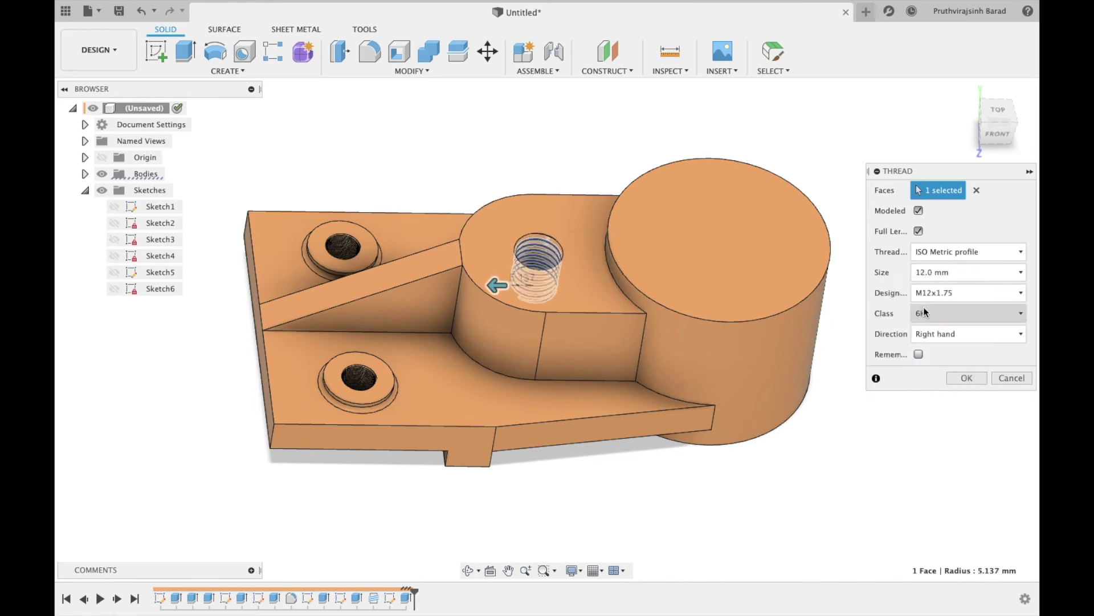
{"action": "left_click", "coordinate": [953, 290]}
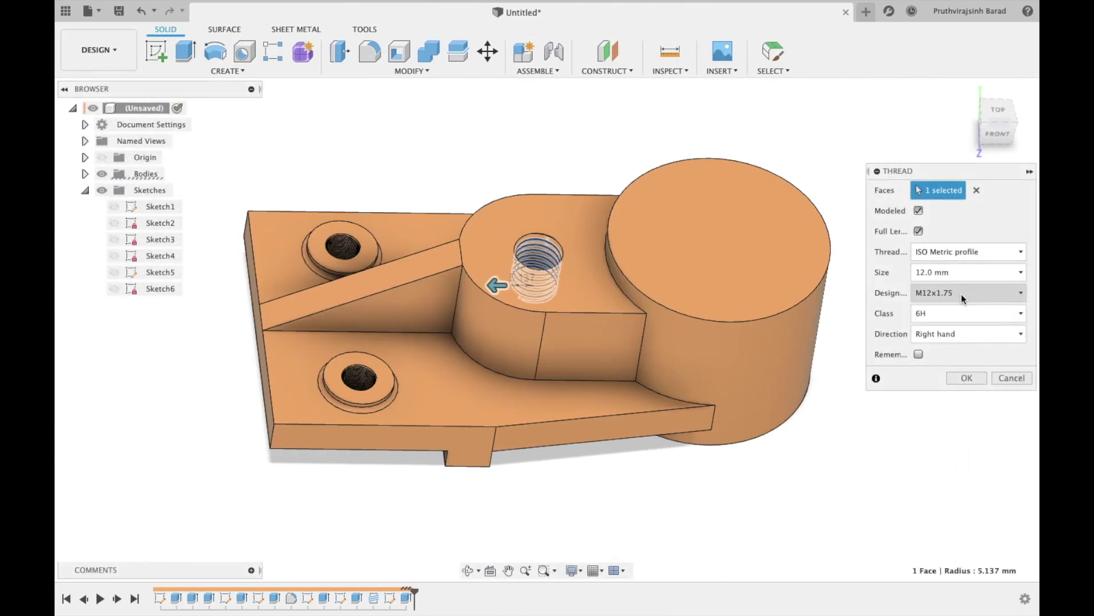
{"action": "left_click", "coordinate": [961, 293]}
{"action": "left_click", "coordinate": [963, 330]}
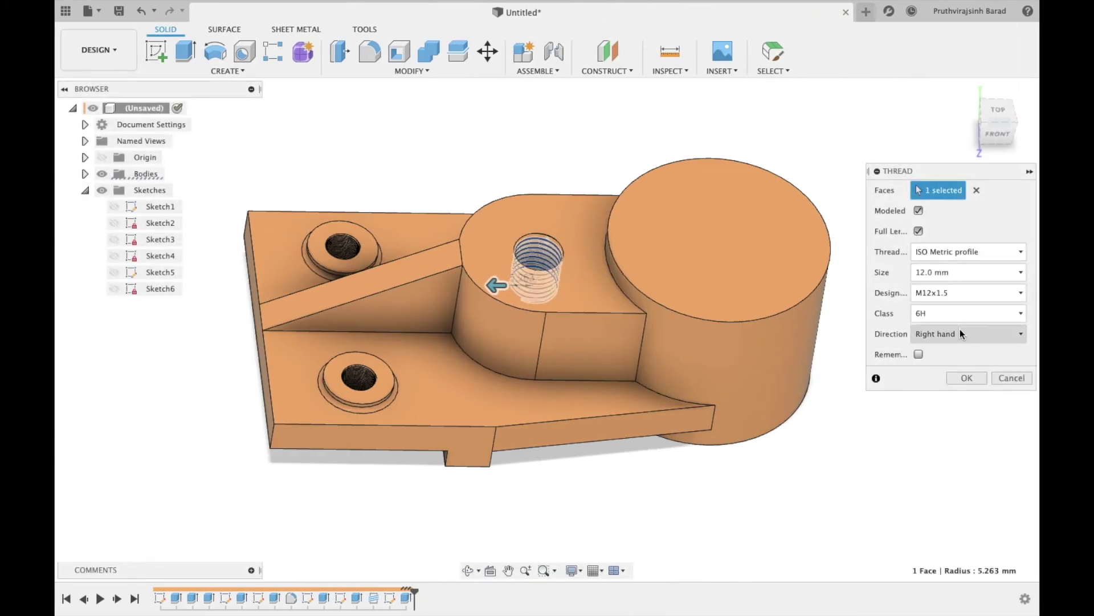
{"action": "left_click", "coordinate": [964, 376]}
{"action": "left_click", "coordinate": [689, 236]}
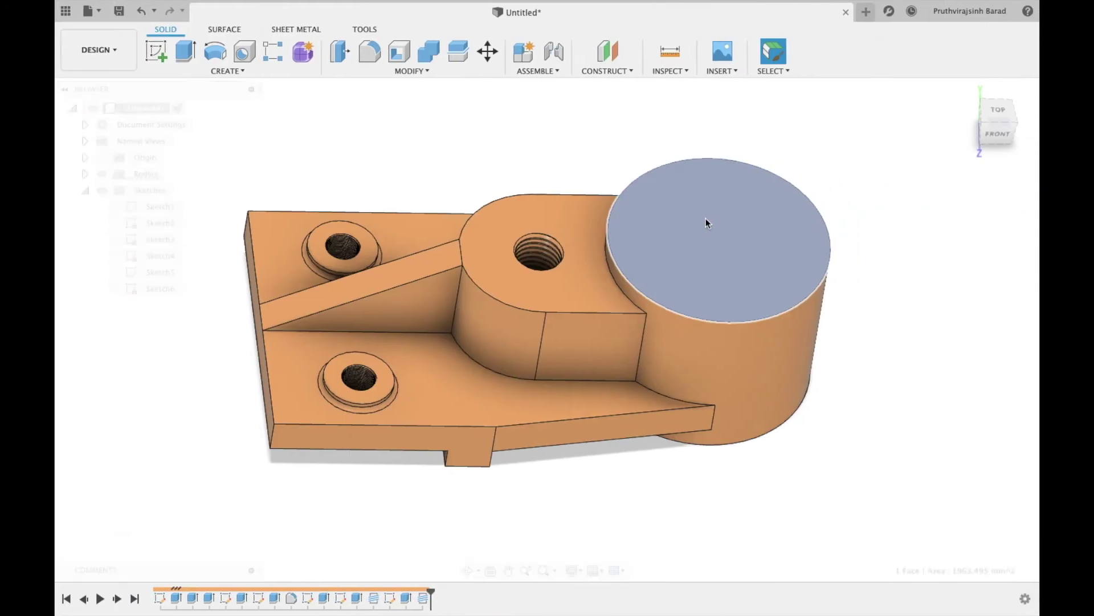
Step: Sketch a Ø40 mm circle centred on the large cylinder's top face
{"action": "key", "text": "c"}
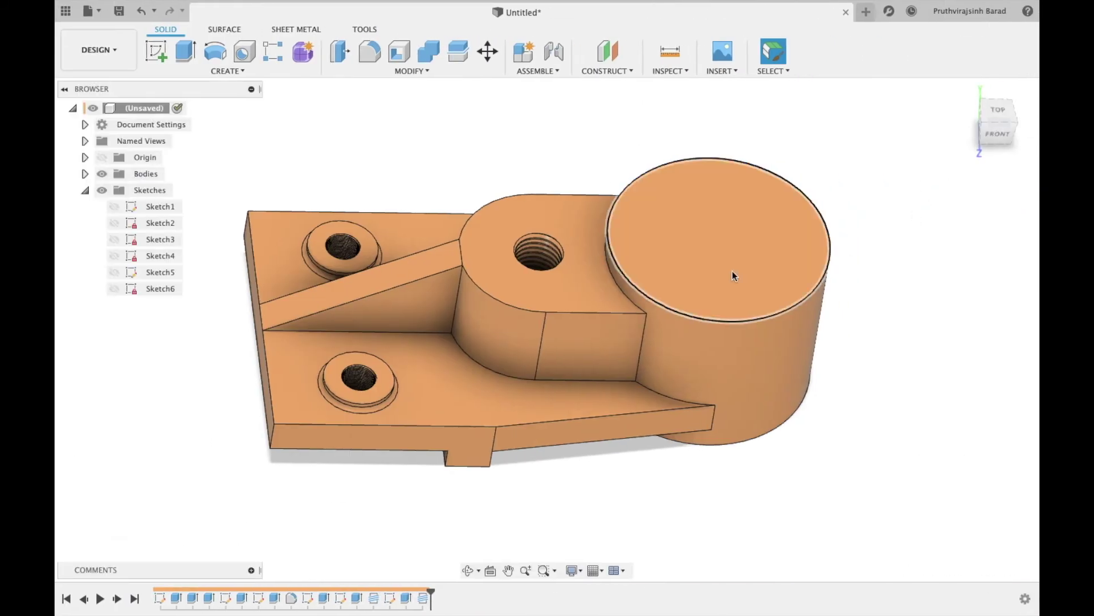
{"action": "left_click", "coordinate": [727, 269]}
{"action": "left_click", "coordinate": [719, 239]}
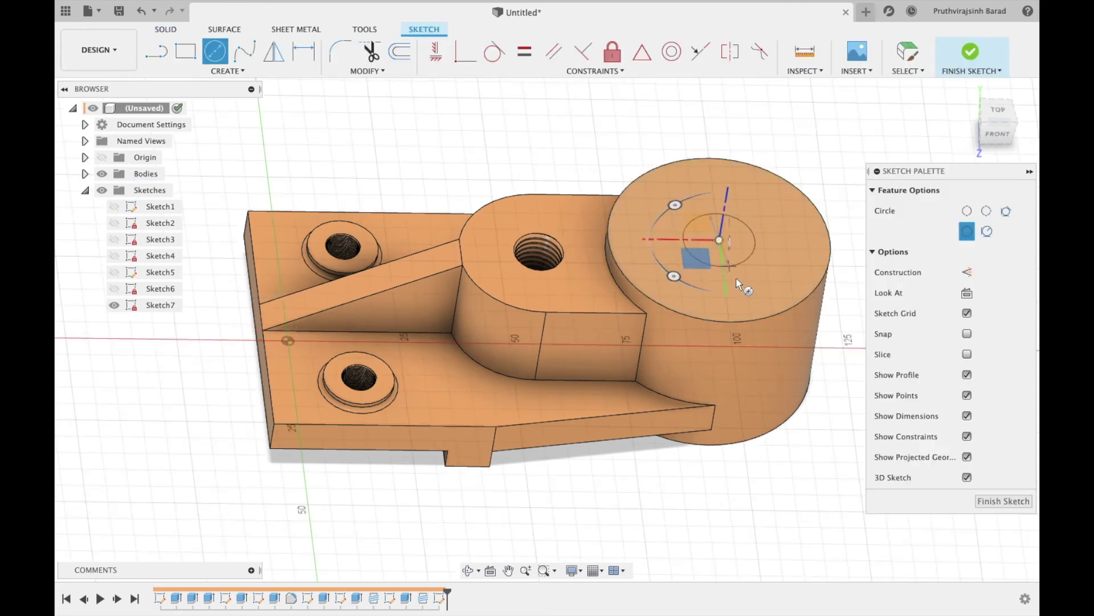
{"action": "type", "text": "40"}
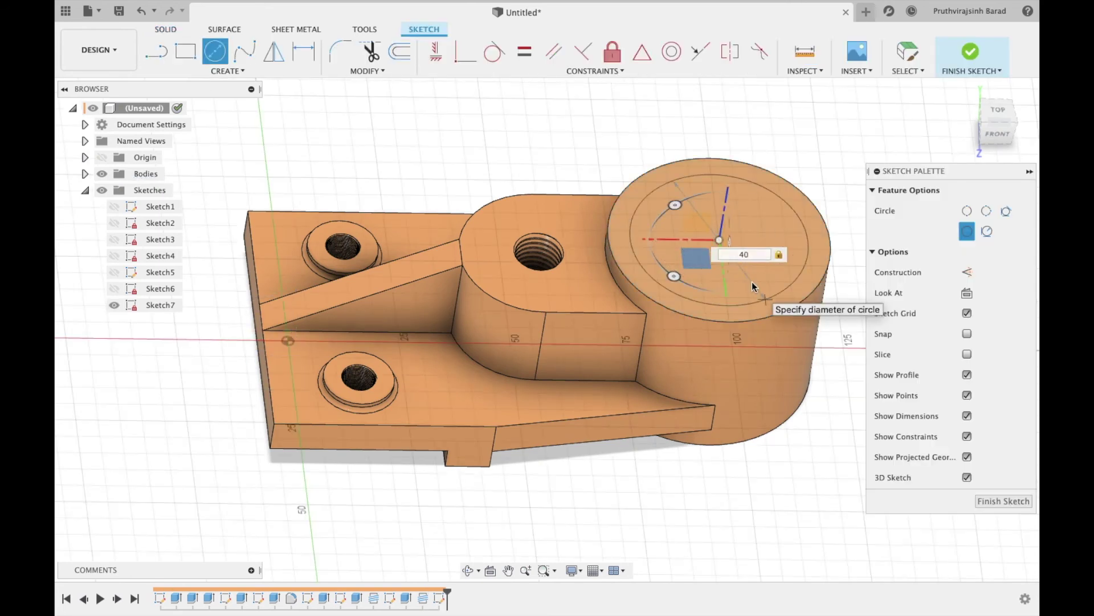
{"action": "key", "text": "Return"}
{"action": "key", "text": "Escape"}
Step: Cut the Ø40 mm circle 7 mm deep as a recess
{"action": "type", "text": "e"}
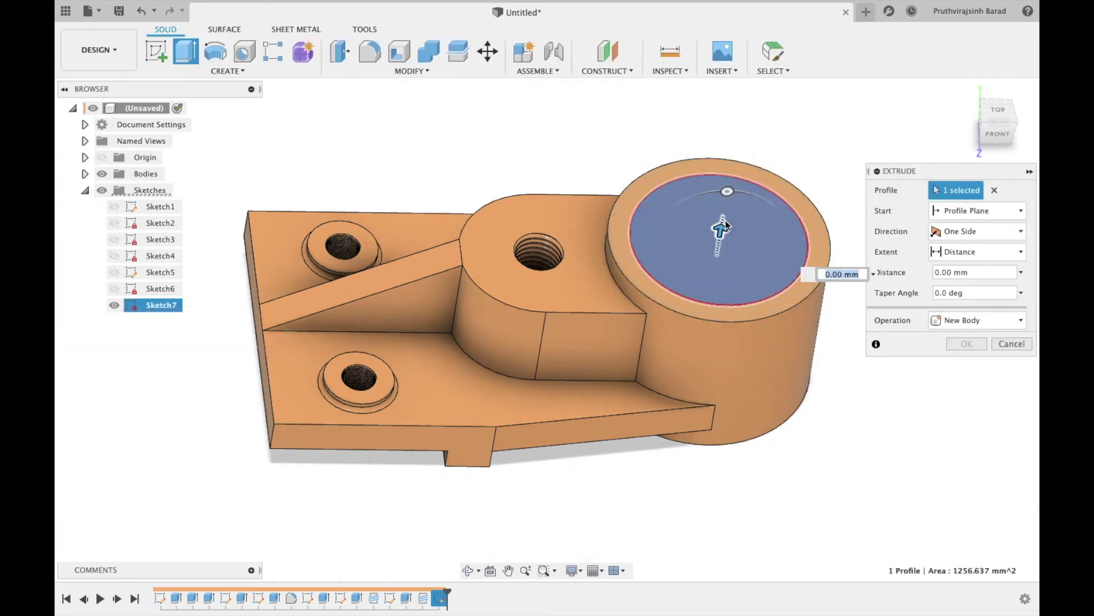
{"action": "type", "text": "-5"}
{"action": "double_click", "coordinate": [826, 289]}
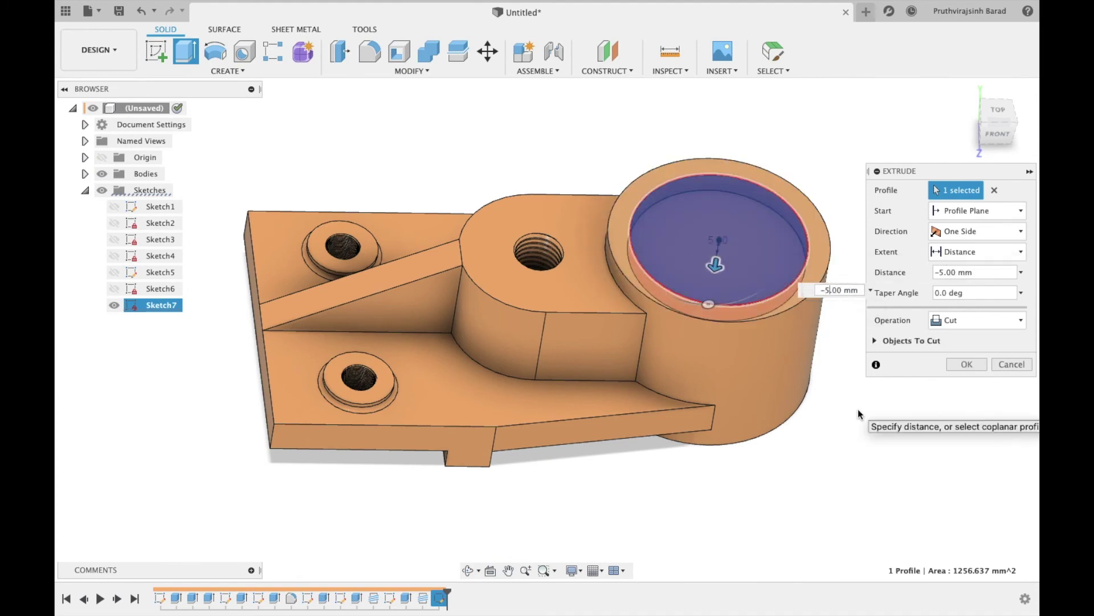
{"action": "type", "text": "7"}
{"action": "left_click", "coordinate": [967, 363]}
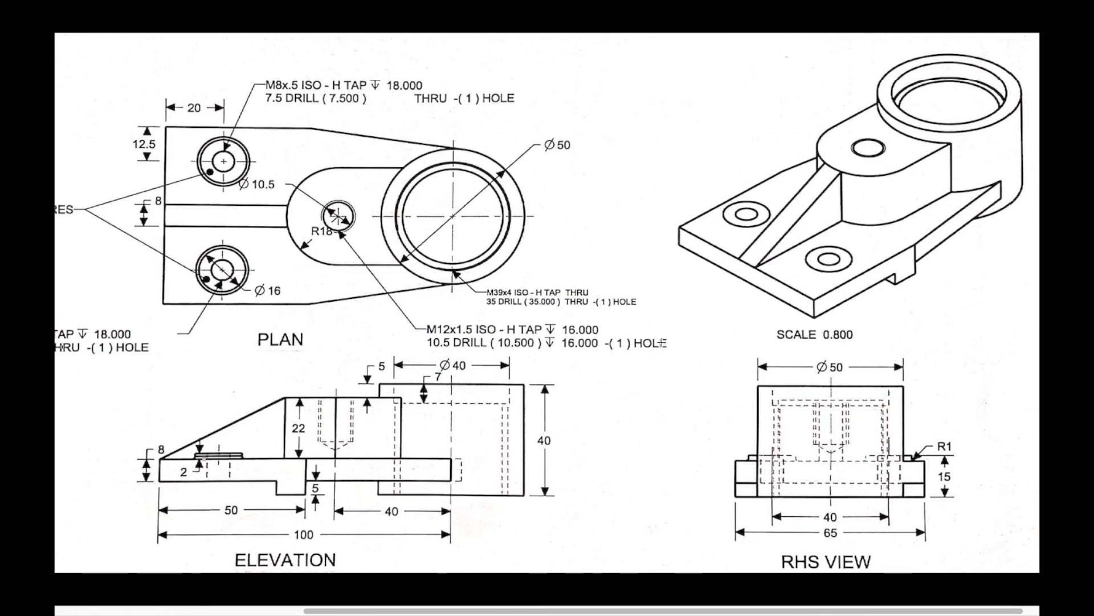
Step: Start a new sketch on the recess floor
{"action": "scroll", "coordinate": [542, 298], "scroll_direction": "left", "scroll_amount": 5}
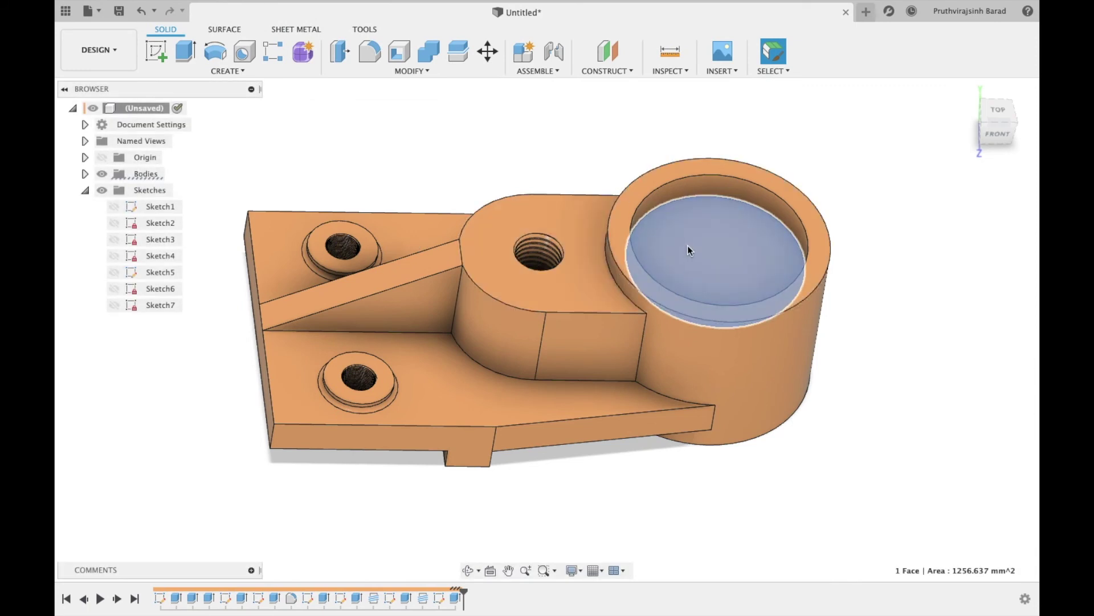
{"action": "key", "text": "e"}
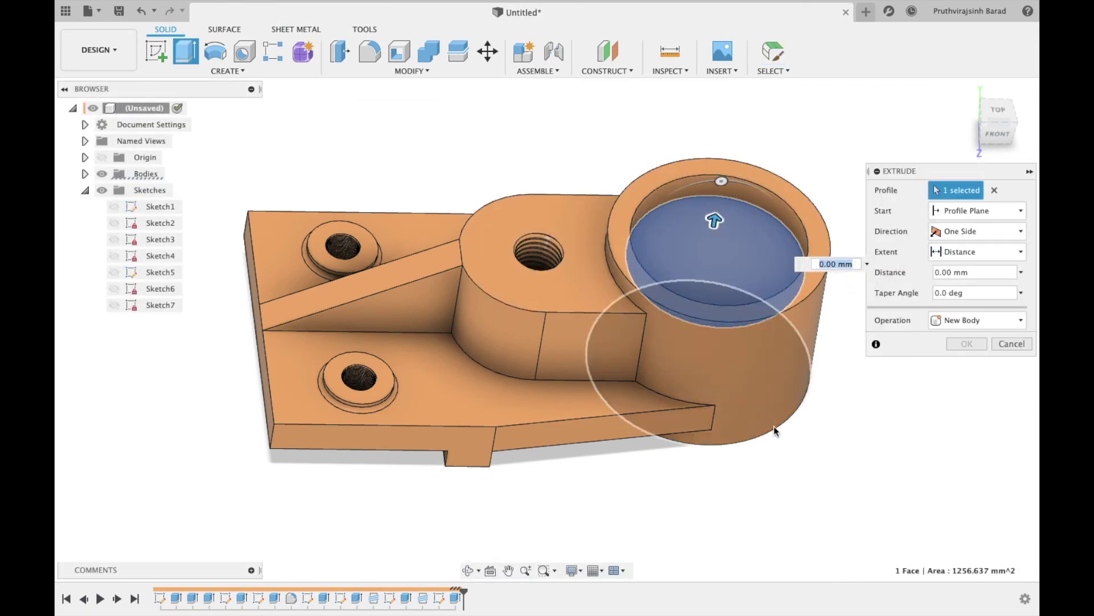
{"action": "left_click", "coordinate": [1012, 343]}
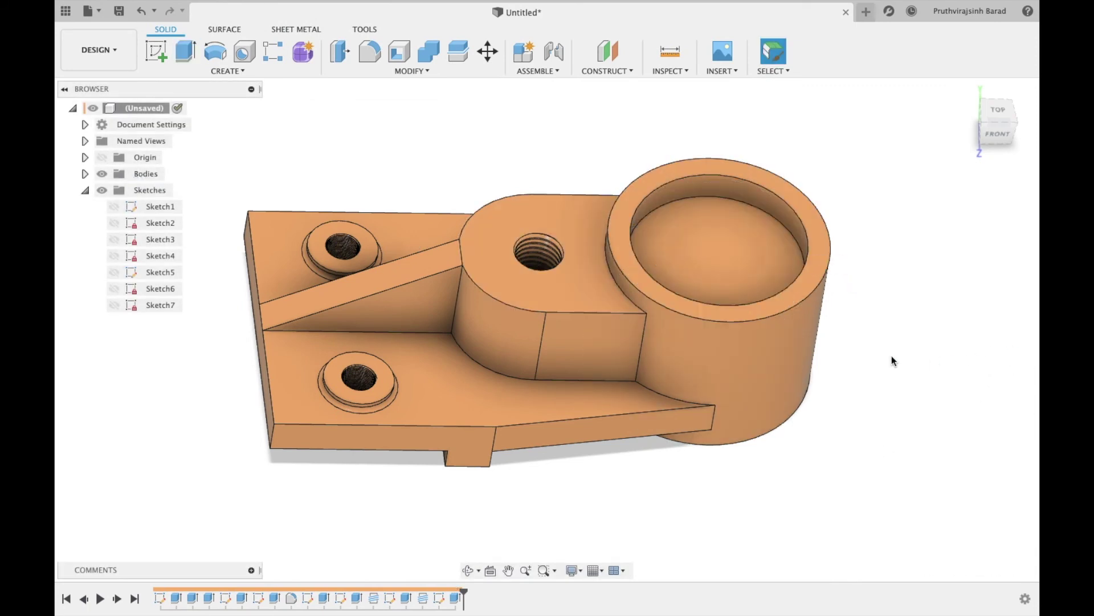
{"action": "key", "text": "s"}
{"action": "left_click", "coordinate": [714, 250]}
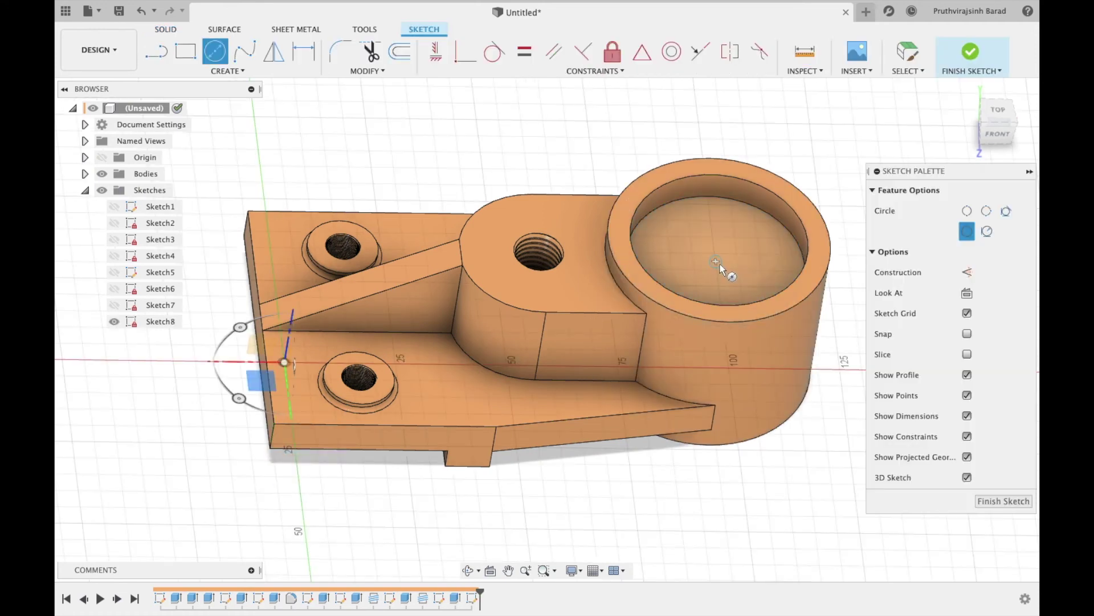
Step: Draw a Ø35 mm circle centred on the recess floor
{"action": "key", "text": "c"}
{"action": "left_click", "coordinate": [720, 263]}
{"action": "type", "text": "35"}
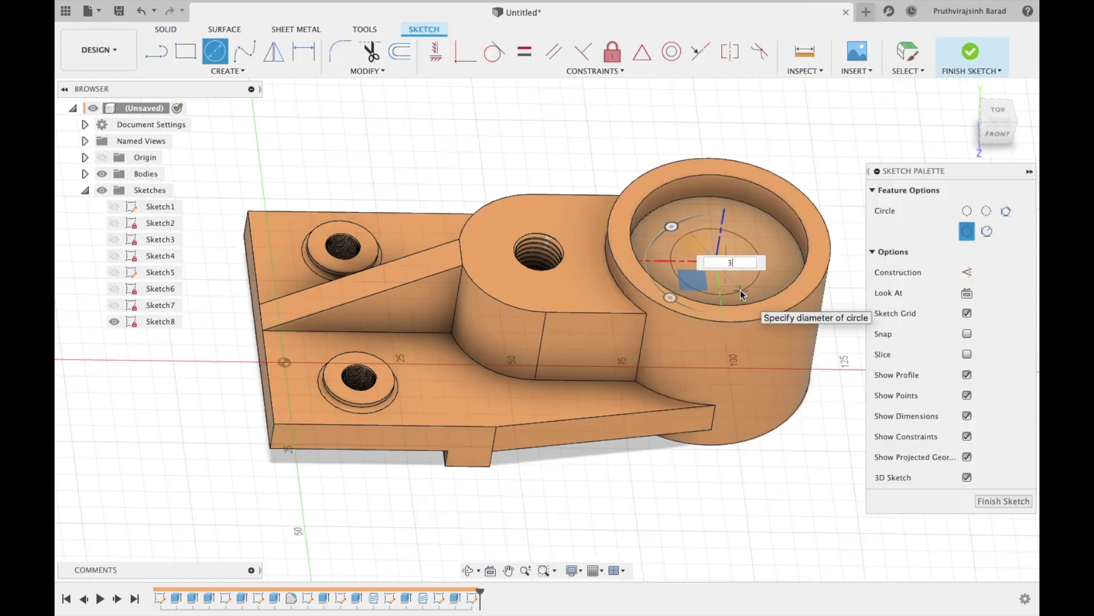
{"action": "key", "text": "Return"}
Step: Cut the Ø35 mm circle 75 mm down through the cylinder
{"action": "left_click", "coordinate": [745, 237]}
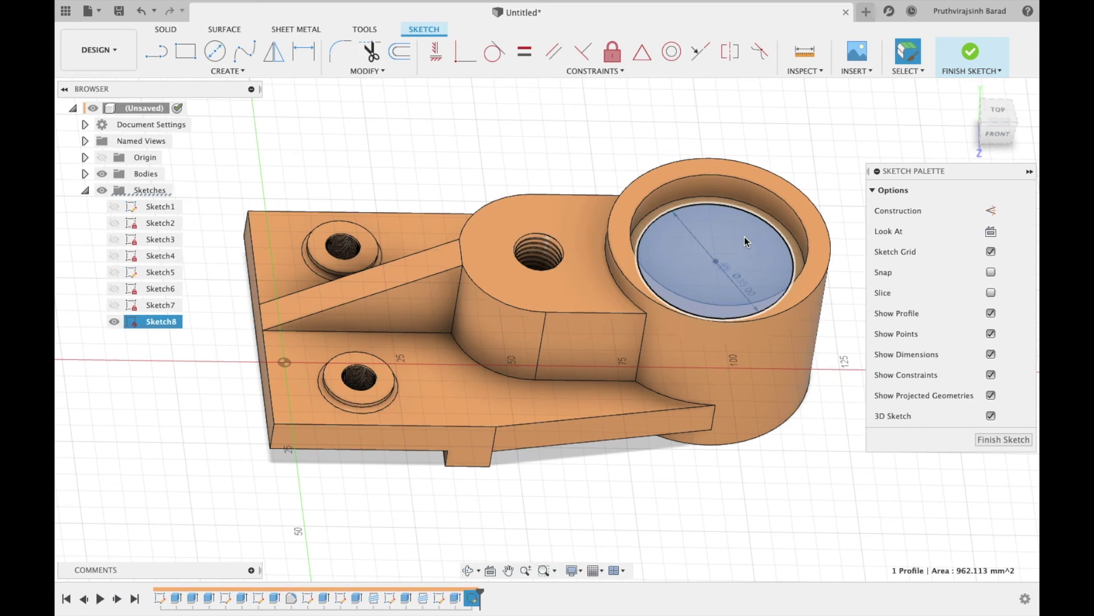
{"action": "type", "text": "e"}
{"action": "type", "text": "-75"}
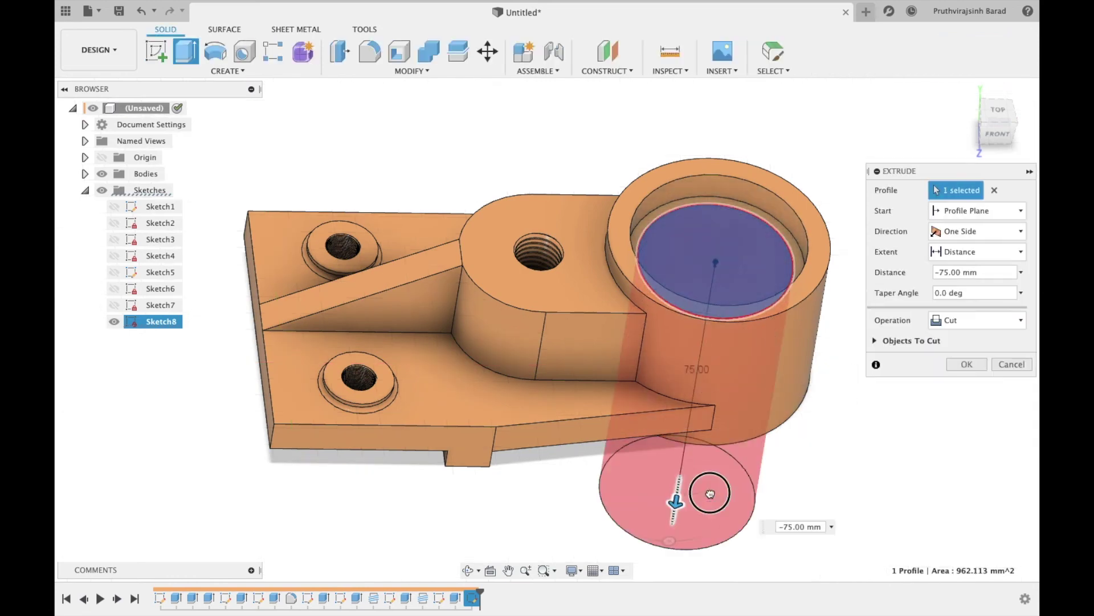
{"action": "left_click", "coordinate": [964, 363]}
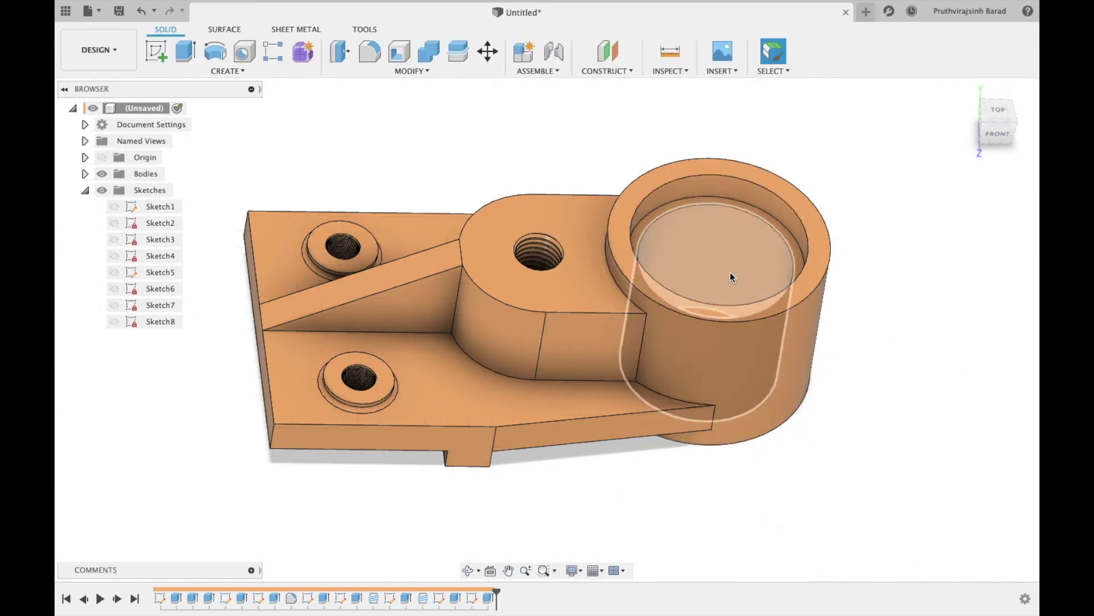
{"action": "left_click", "coordinate": [468, 570]}
{"action": "left_click_drag", "start_coordinate": [613, 422], "coordinate": [610, 386]}
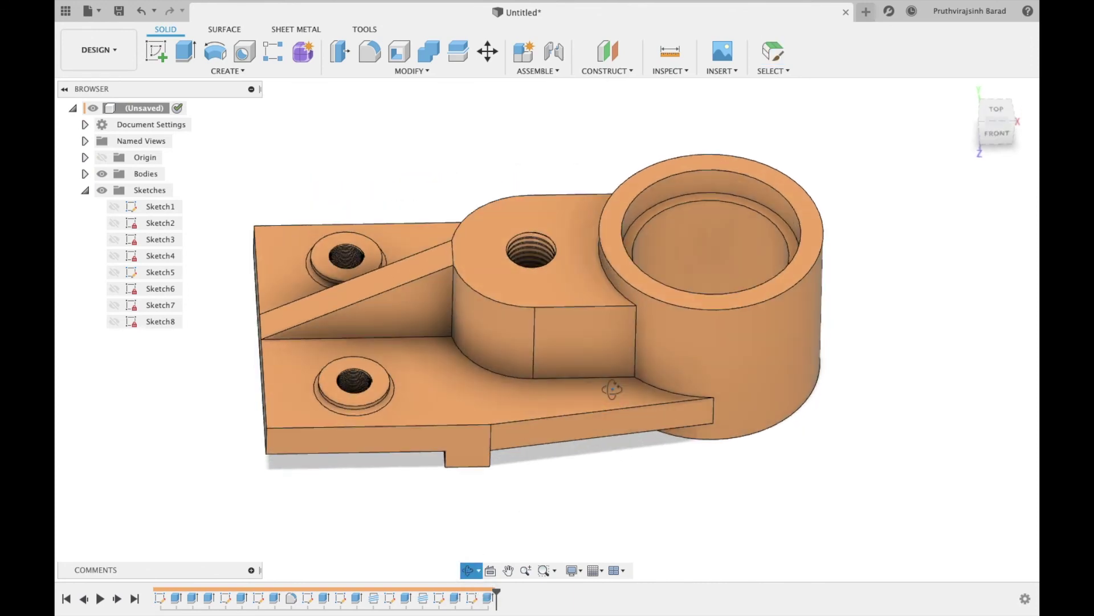
{"action": "key", "text": "Escape"}
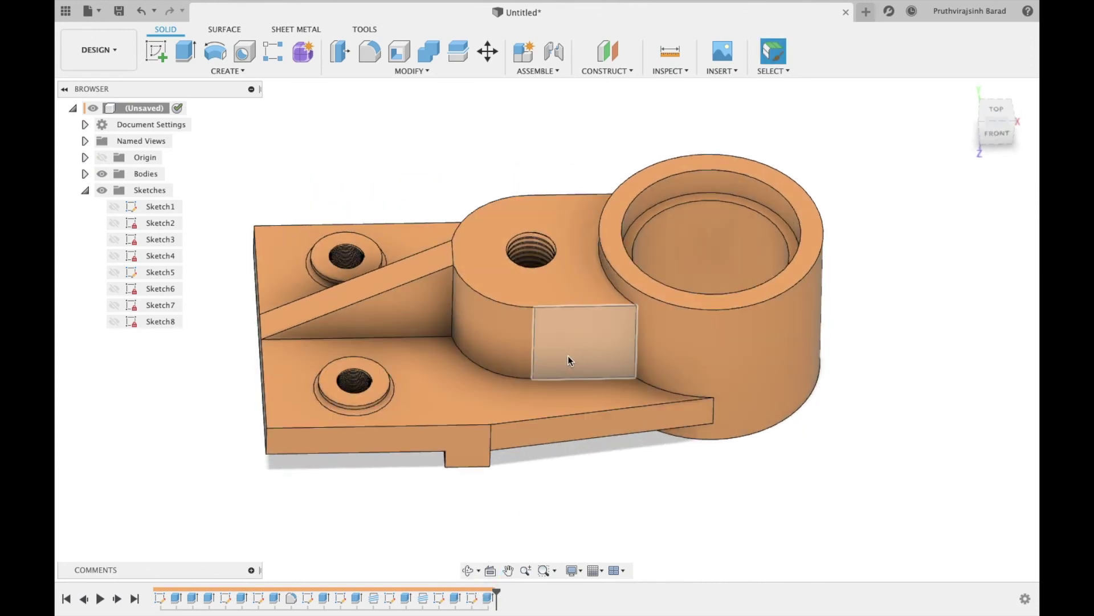
Step: Line the large bore with a modeled 39.0 mm M39x4 thread
{"action": "key", "text": "t"}
{"action": "left_click", "coordinate": [701, 251]}
{"action": "left_click", "coordinate": [939, 274]}
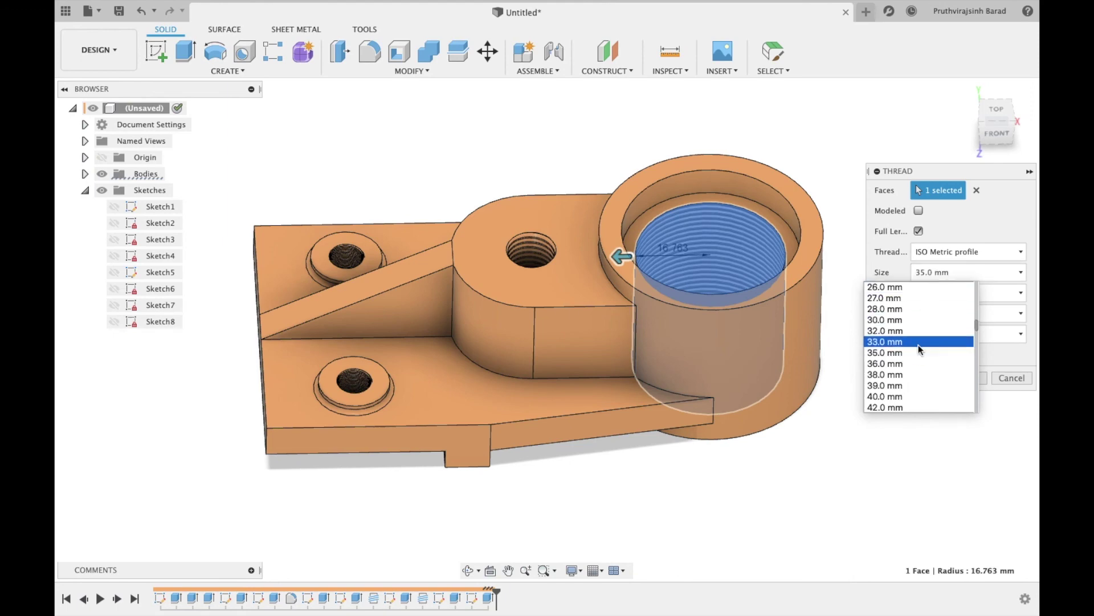
{"action": "left_click", "coordinate": [922, 386]}
{"action": "left_click", "coordinate": [957, 294]}
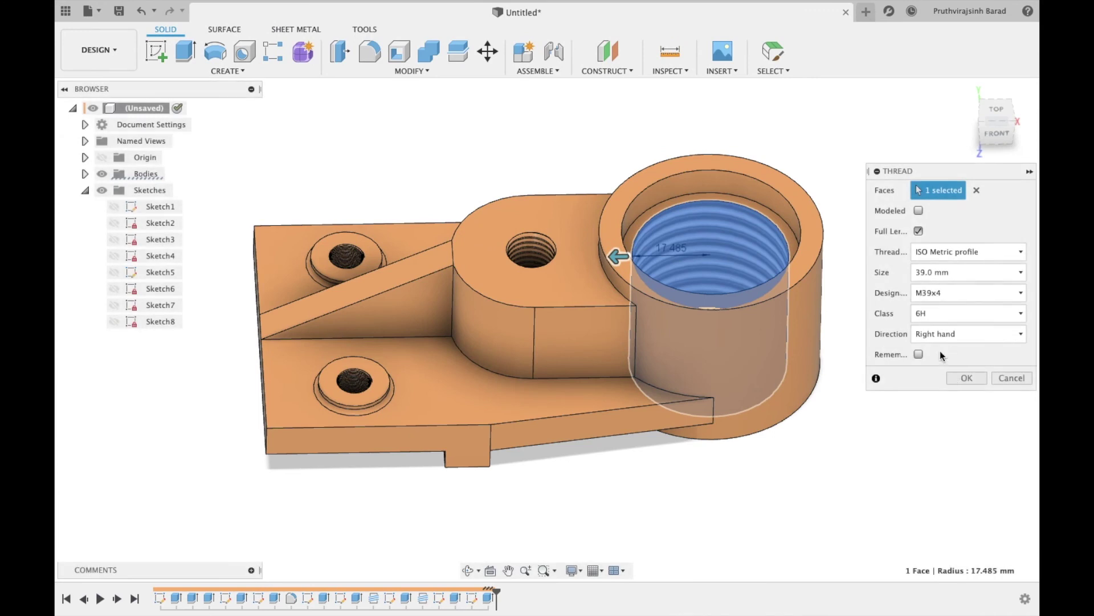
{"action": "left_click", "coordinate": [919, 210]}
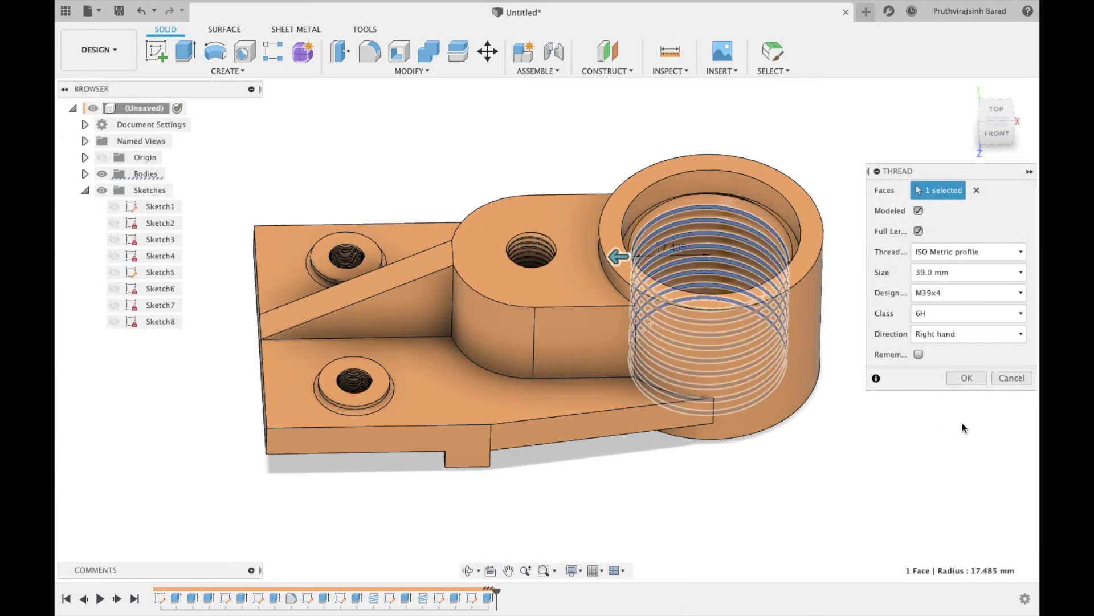
{"action": "left_click", "coordinate": [966, 377]}
{"action": "left_click", "coordinate": [467, 570]}
{"action": "mouse_move", "coordinate": [709, 349]}
{"action": "left_mouse_down"}
{"action": "mouse_move", "coordinate": [478, 299]}
{"action": "mouse_move", "coordinate": [542, 245]}
{"action": "mouse_move", "coordinate": [642, 232]}
{"action": "mouse_move", "coordinate": [640, 298]}
{"action": "mouse_move", "coordinate": [684, 347]}
{"action": "mouse_move", "coordinate": [577, 266]}
{"action": "mouse_move", "coordinate": [496, 308]}
{"action": "mouse_move", "coordinate": [513, 357]}
{"action": "mouse_move", "coordinate": [588, 330]}
{"action": "mouse_move", "coordinate": [647, 262]}
{"action": "mouse_move", "coordinate": [640, 288]}
{"action": "mouse_move", "coordinate": [566, 294]}
{"action": "mouse_move", "coordinate": [607, 293]}
{"action": "left_mouse_up"}
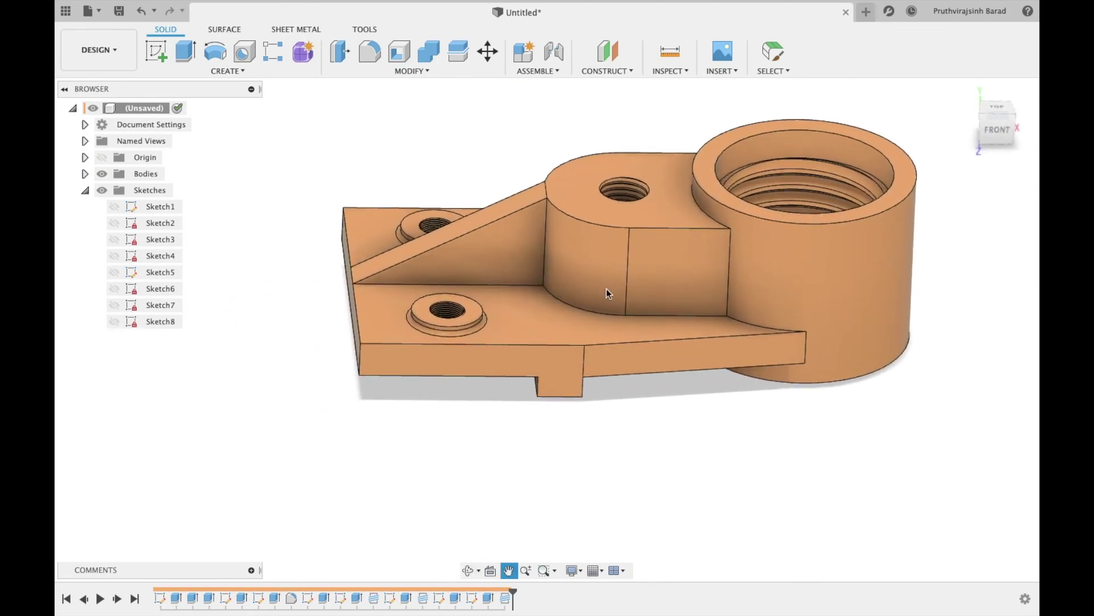
{"action": "left_click", "coordinate": [468, 570]}
{"action": "mouse_move", "coordinate": [423, 371]}
{"action": "left_mouse_down"}
{"action": "mouse_move", "coordinate": [455, 350]}
{"action": "mouse_move", "coordinate": [430, 396]}
{"action": "mouse_move", "coordinate": [437, 356]}
{"action": "left_mouse_up"}
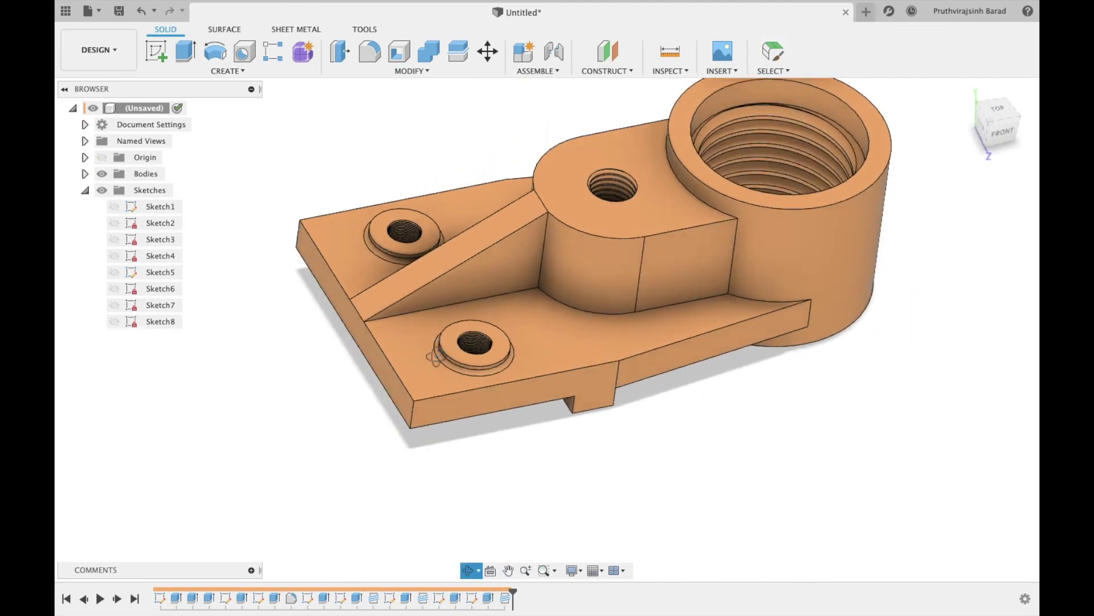